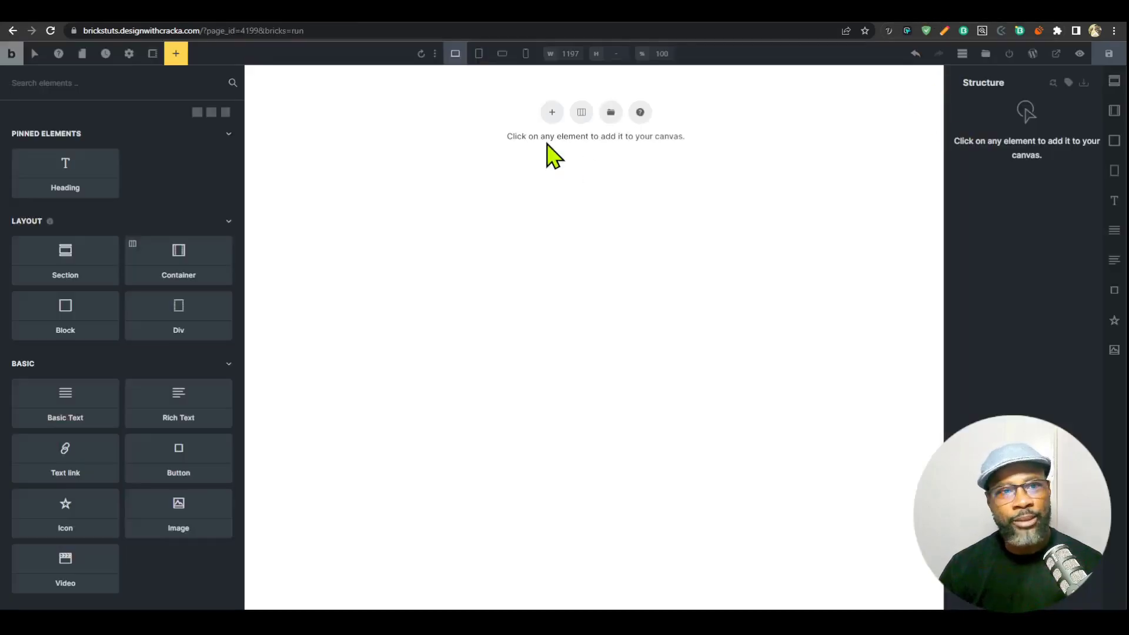
Add a block inside the section's container in the builder and rename it post card.
left_click(552, 112)
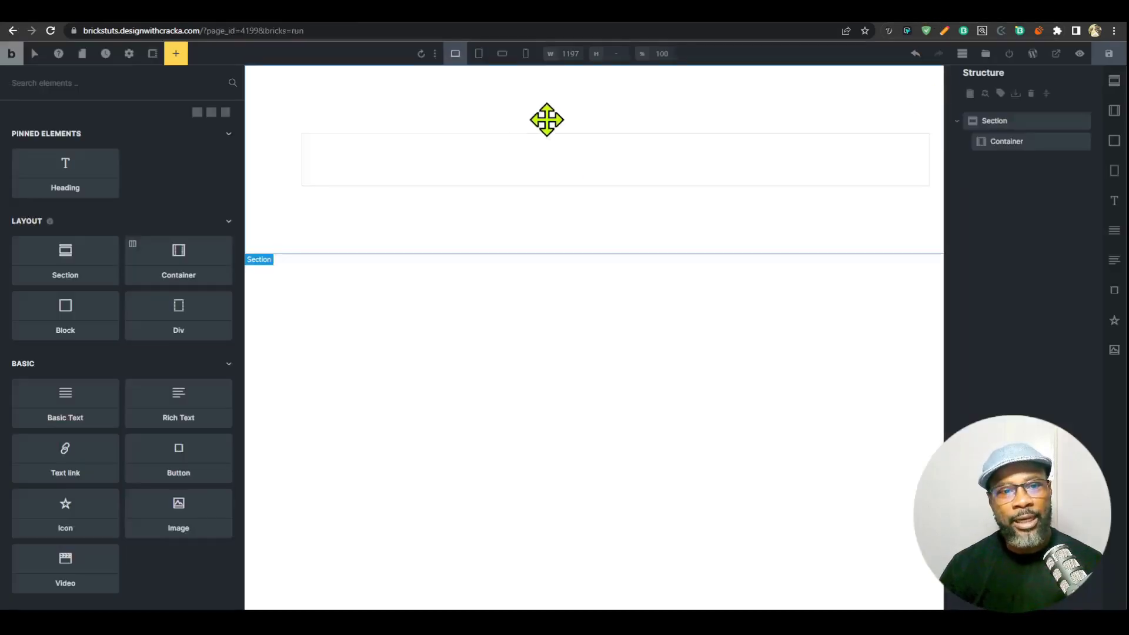
left_click(595, 179)
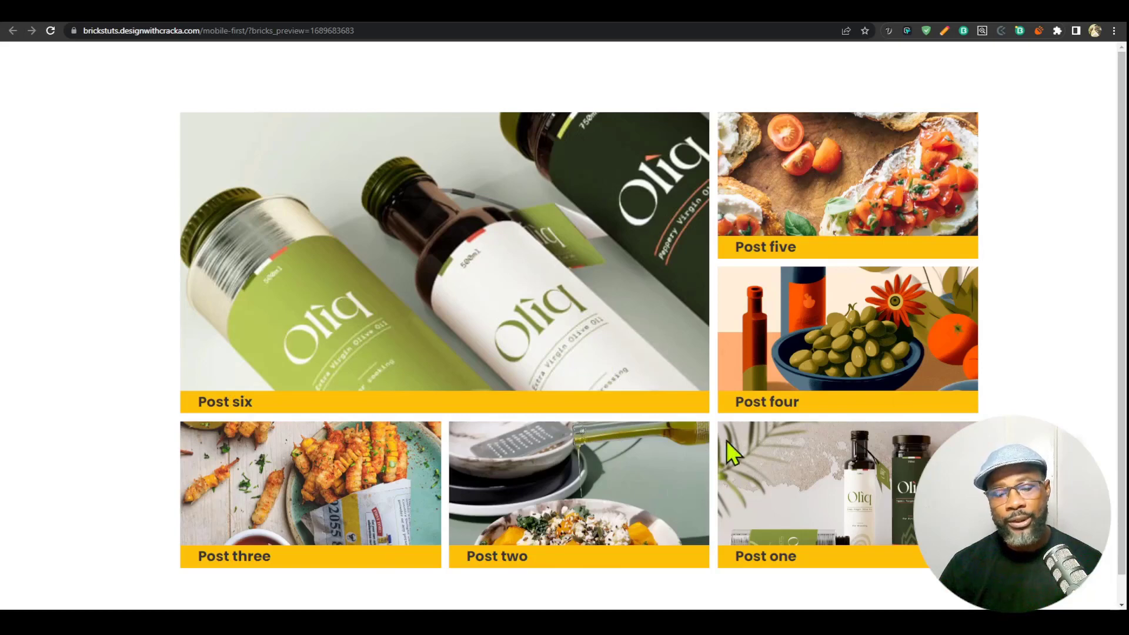
left_click(900, 7)
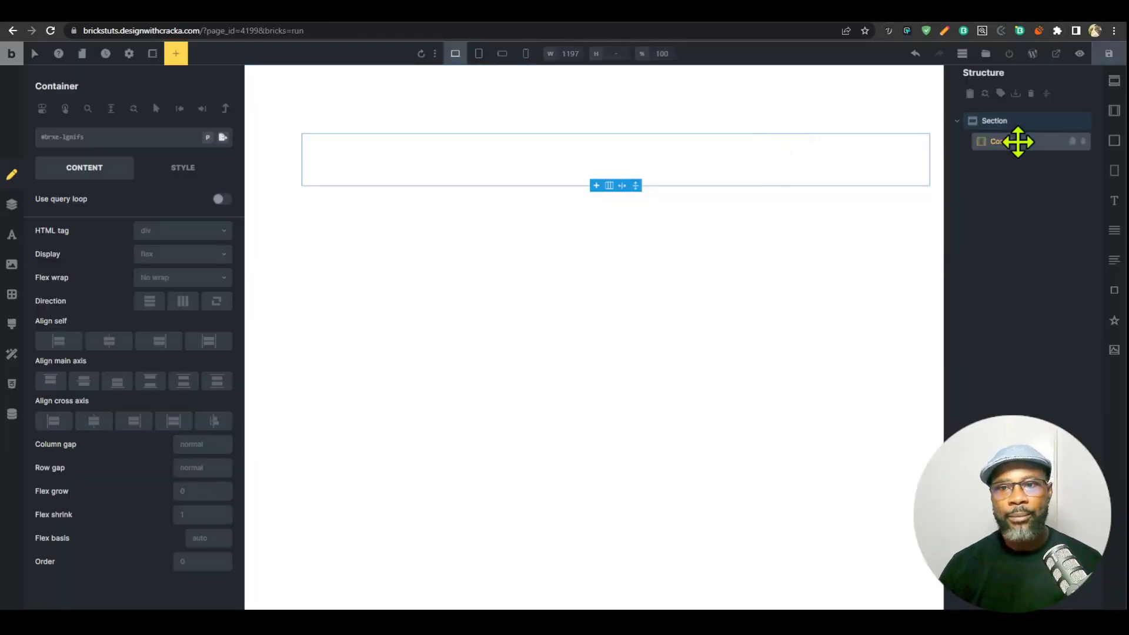
left_click(1114, 141)
left_click(1028, 162)
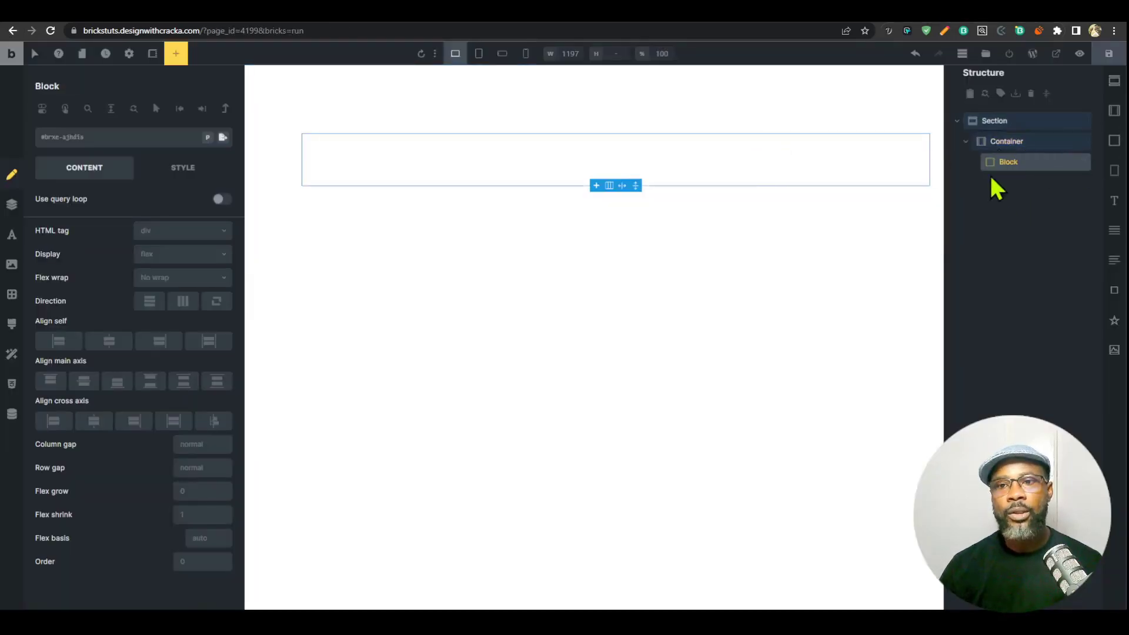
double_click(1008, 163)
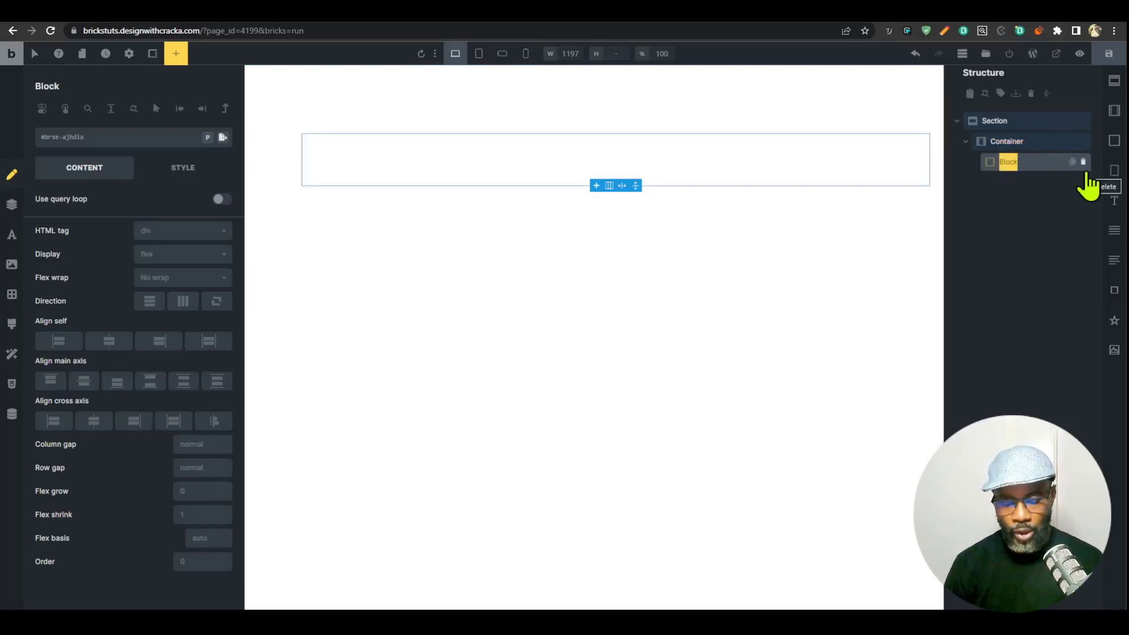
type("post")
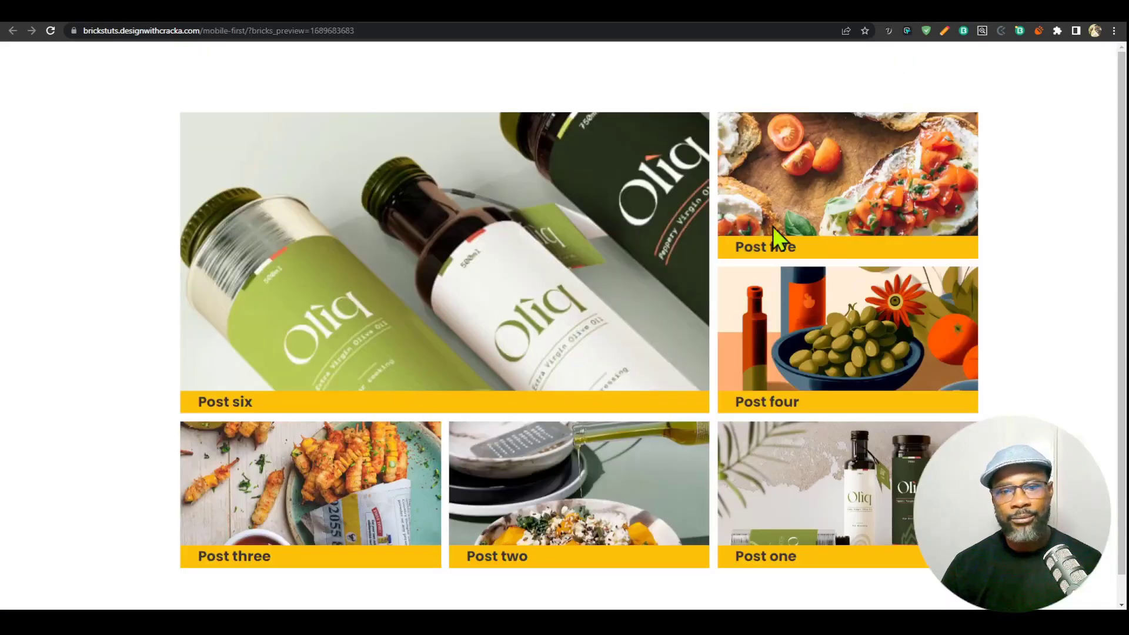
Examine the title bars of the Post five and Post six cards in the finished layout preview.
left_click_drag(744, 249, 956, 250)
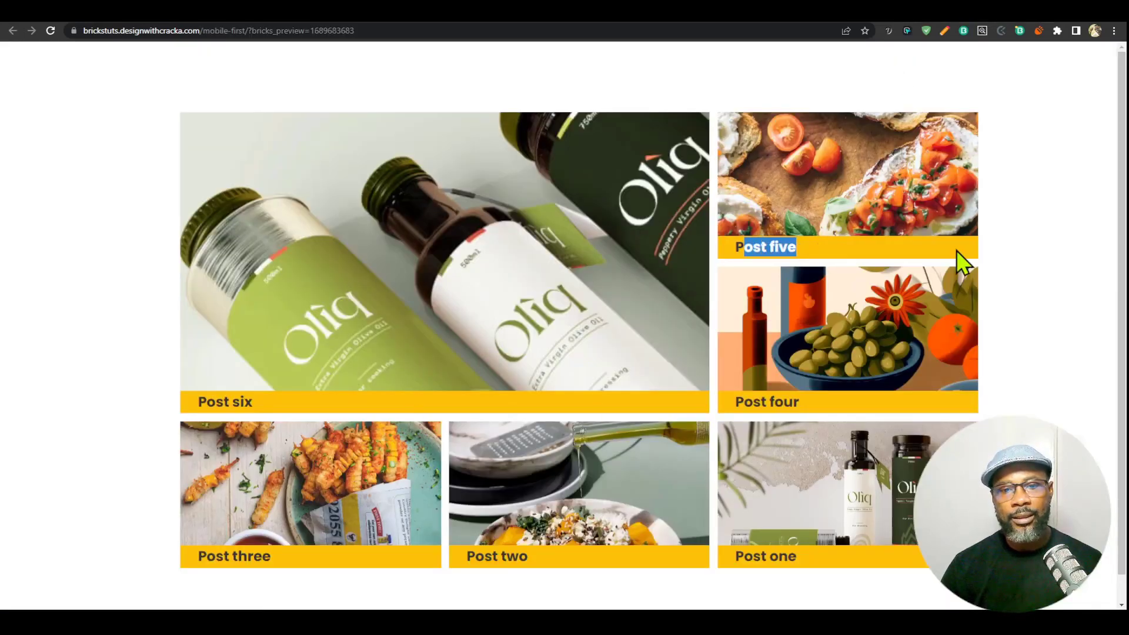
left_click(967, 246)
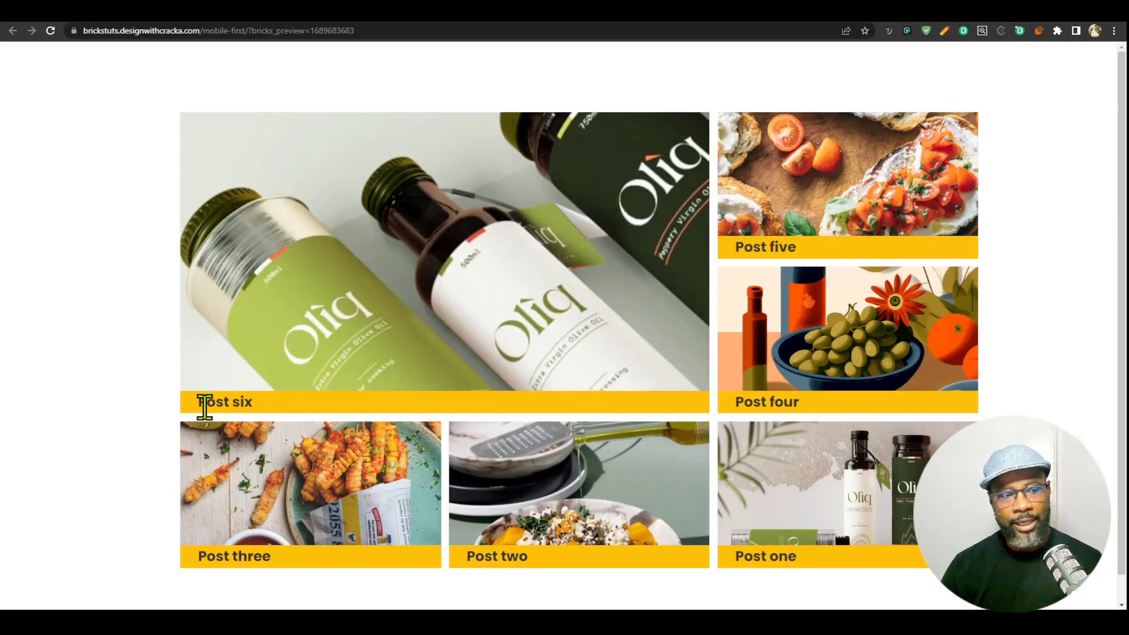
left_click_drag(205, 402, 391, 404)
left_click(295, 416)
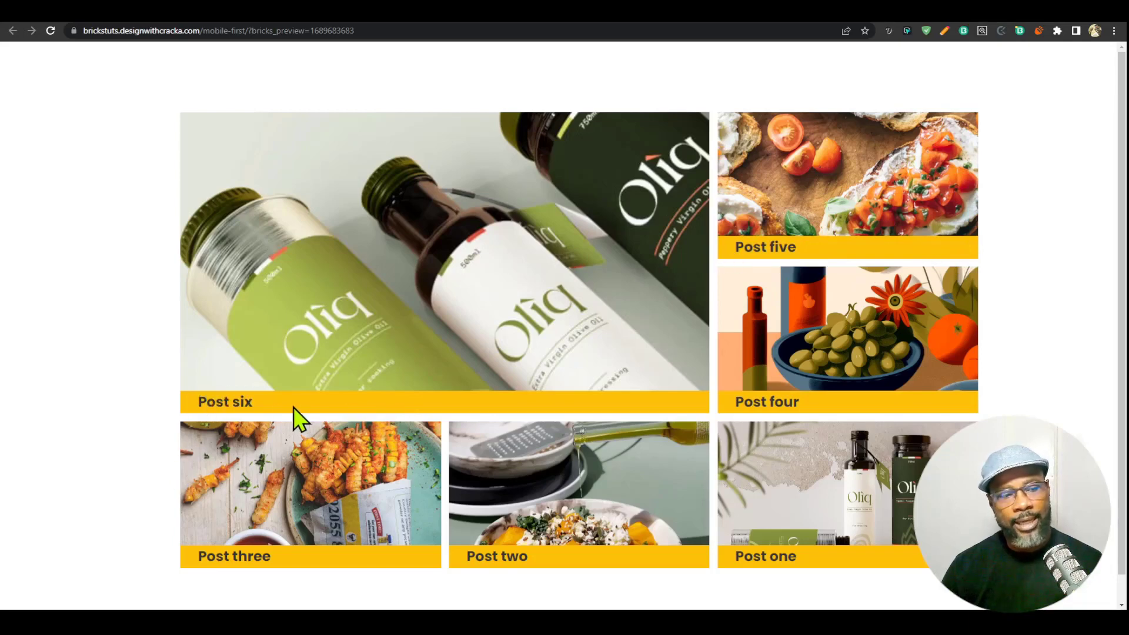
left_click_drag(215, 402, 695, 351)
left_click(743, 254)
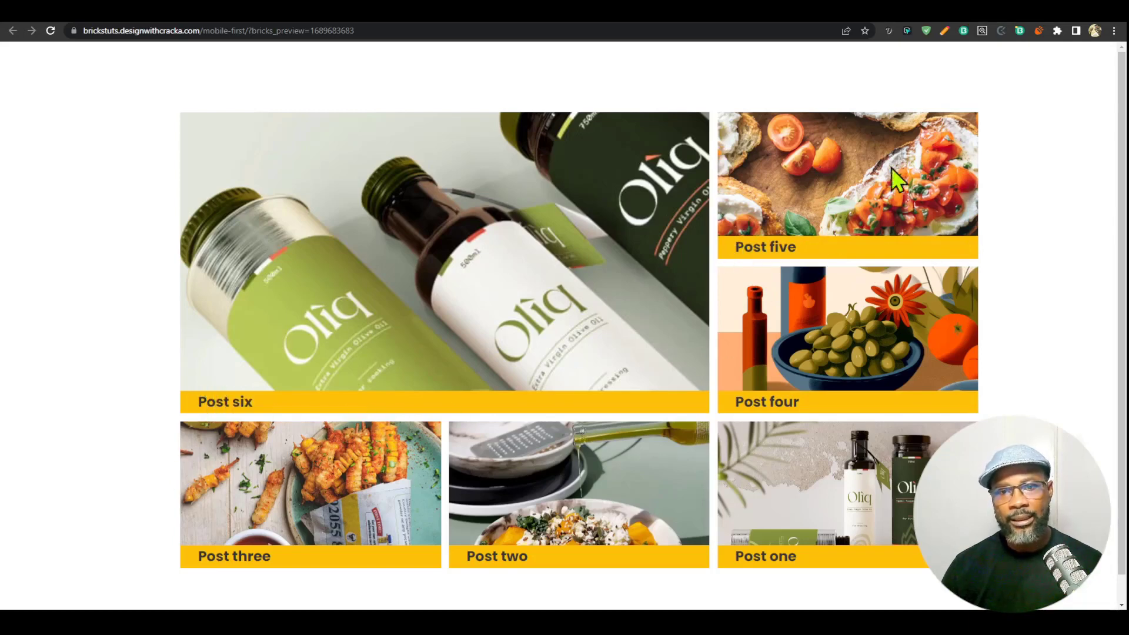
Switch back to the Bricks builder and add an image element inside the post card block.
left_click(935, 8)
left_click(933, 10)
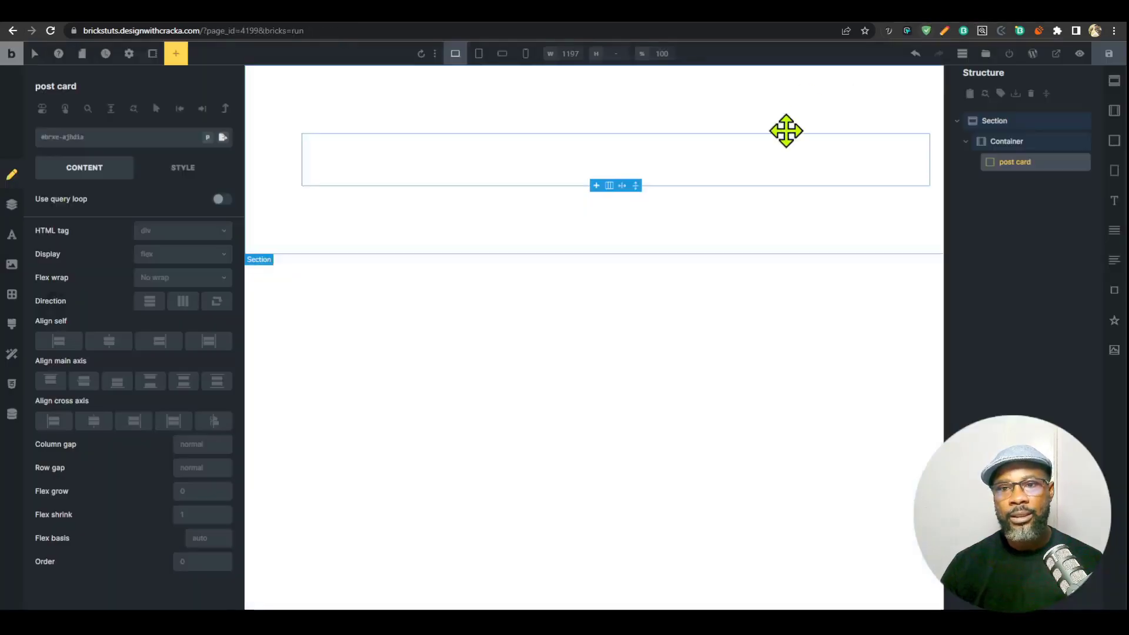
left_click(1114, 350)
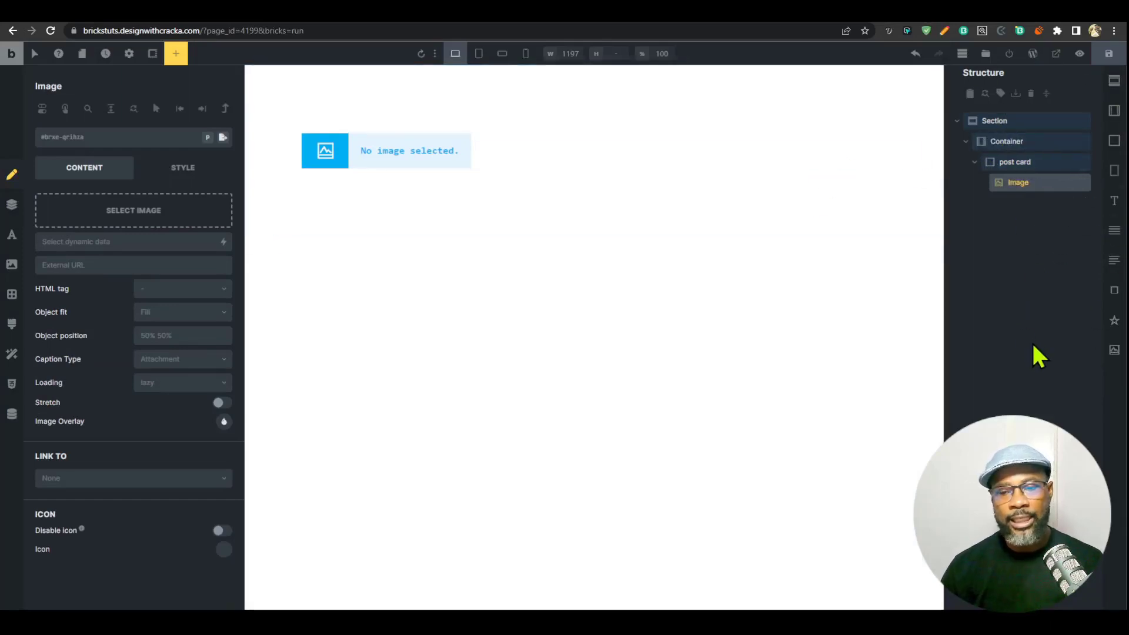
left_click(176, 54)
scroll(135, 365, "down", 5)
scroll(159, 365, "up", 5)
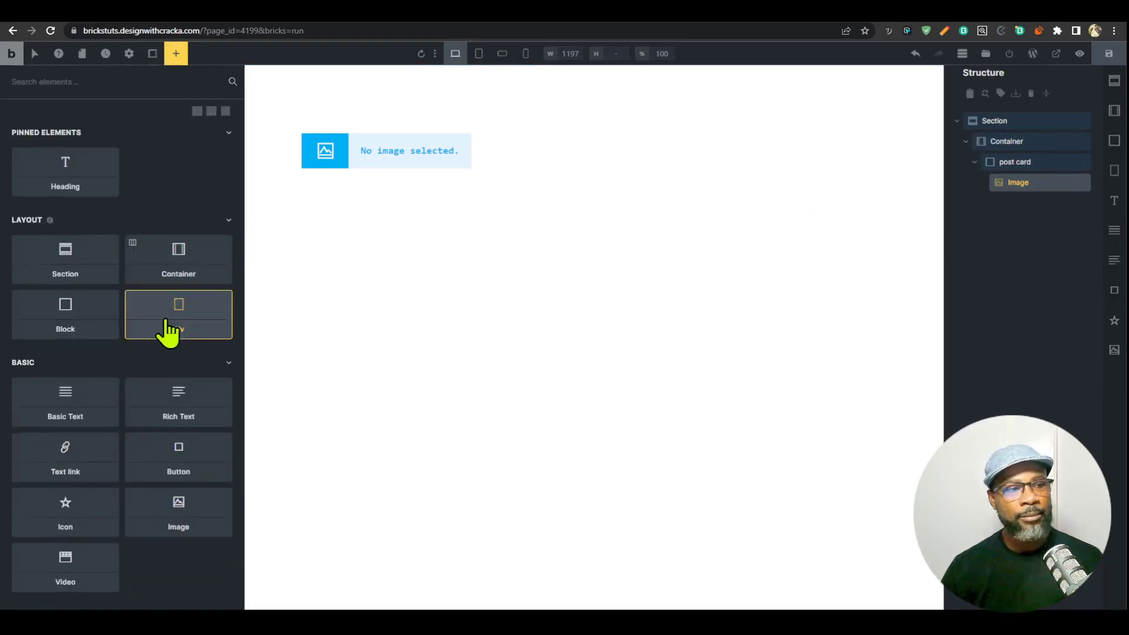
left_click_drag(166, 328, 711, 187)
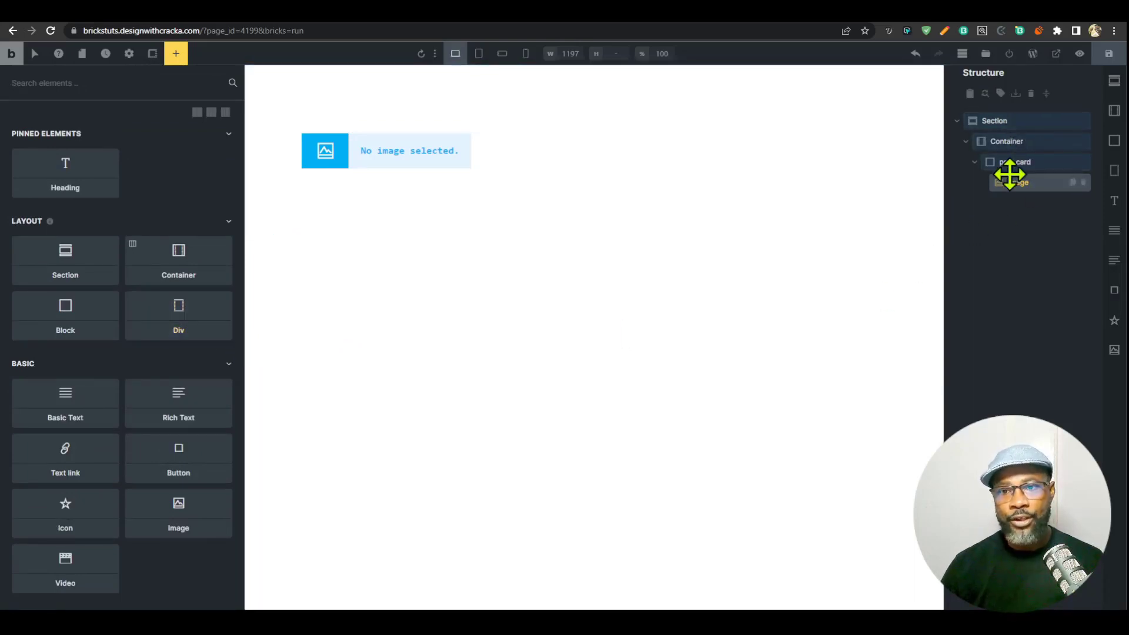
Add a block below the image in the post card and rename it title wrapper.
left_click(1024, 164)
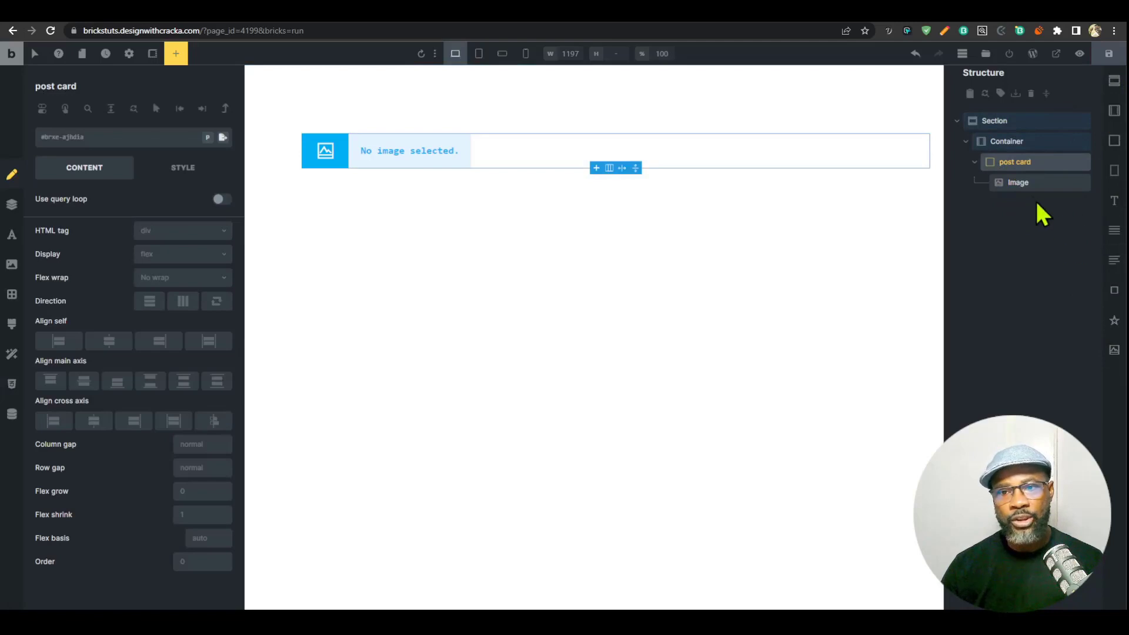
left_click(1020, 182)
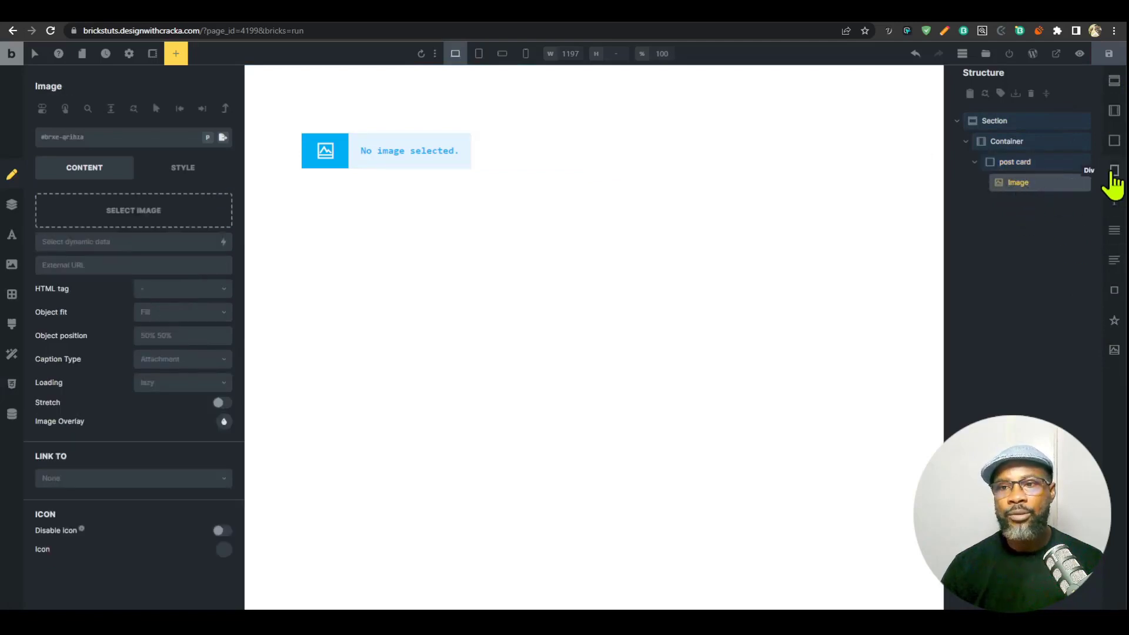
left_click(1110, 142)
left_click(1024, 204)
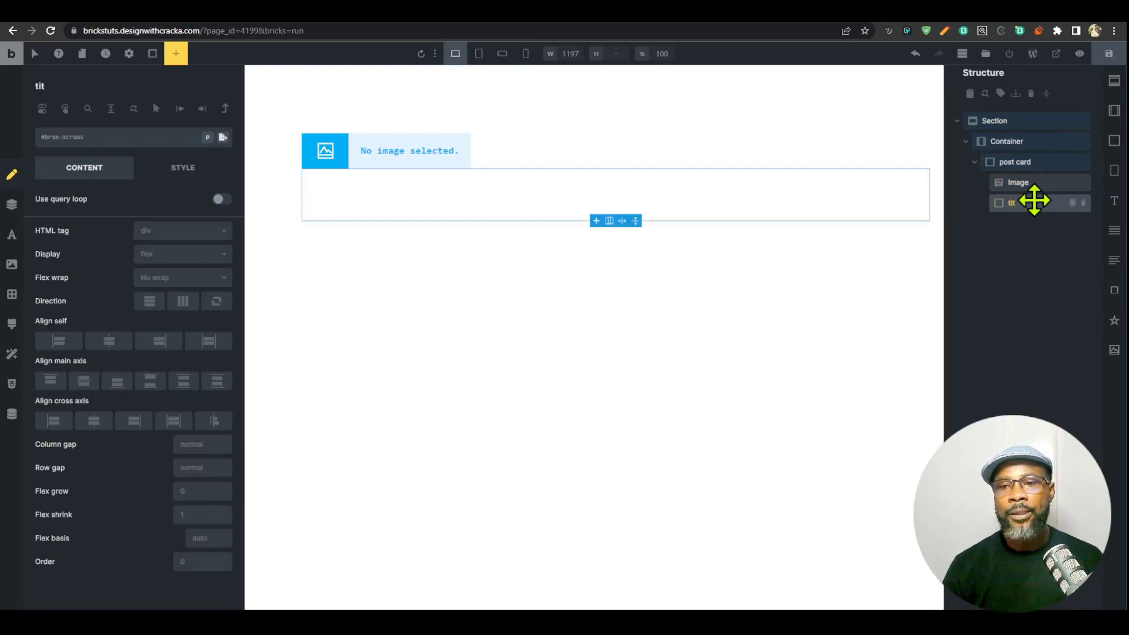
type("title wrapper")
Add a heading inside the title wrapper and set its HTML tag to h2.
left_click(1115, 200)
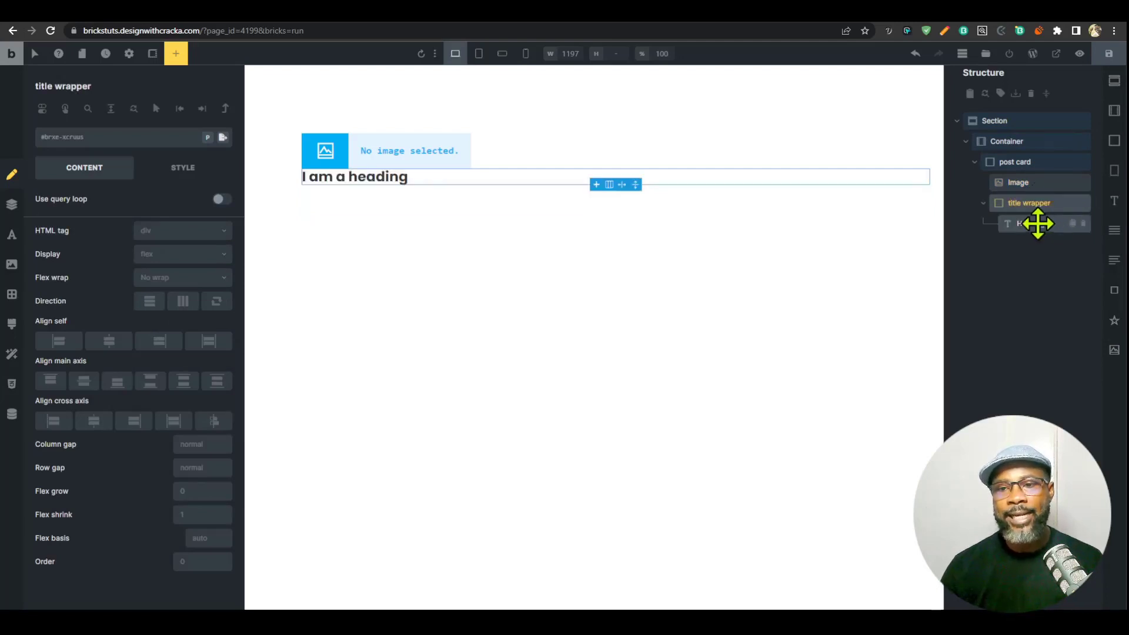
left_click(1035, 222)
left_click(229, 233)
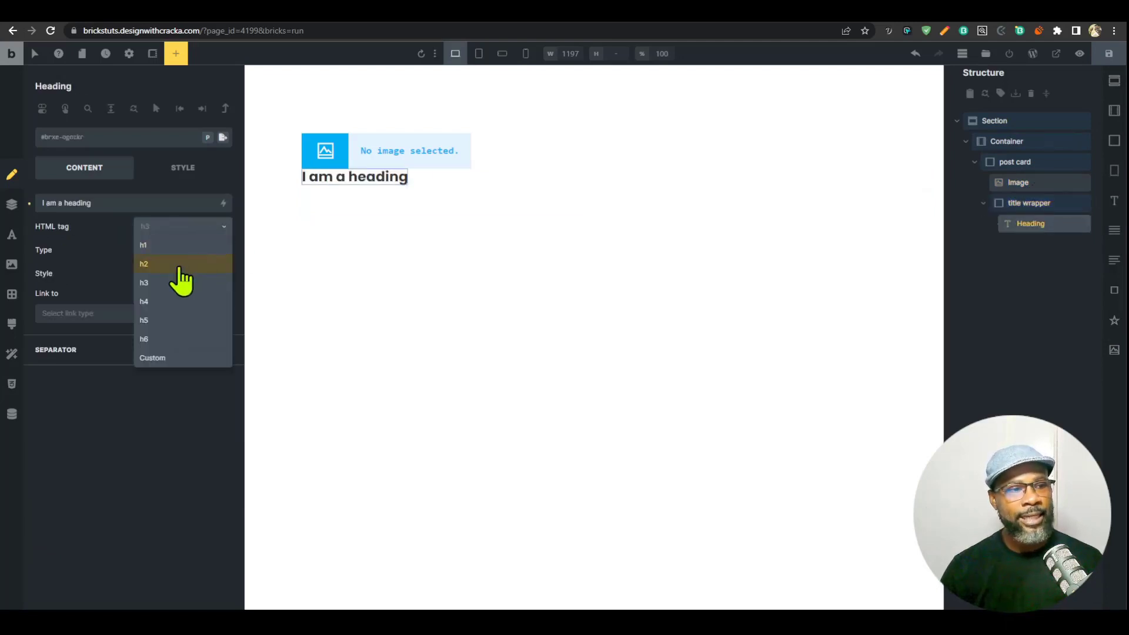
left_click(177, 264)
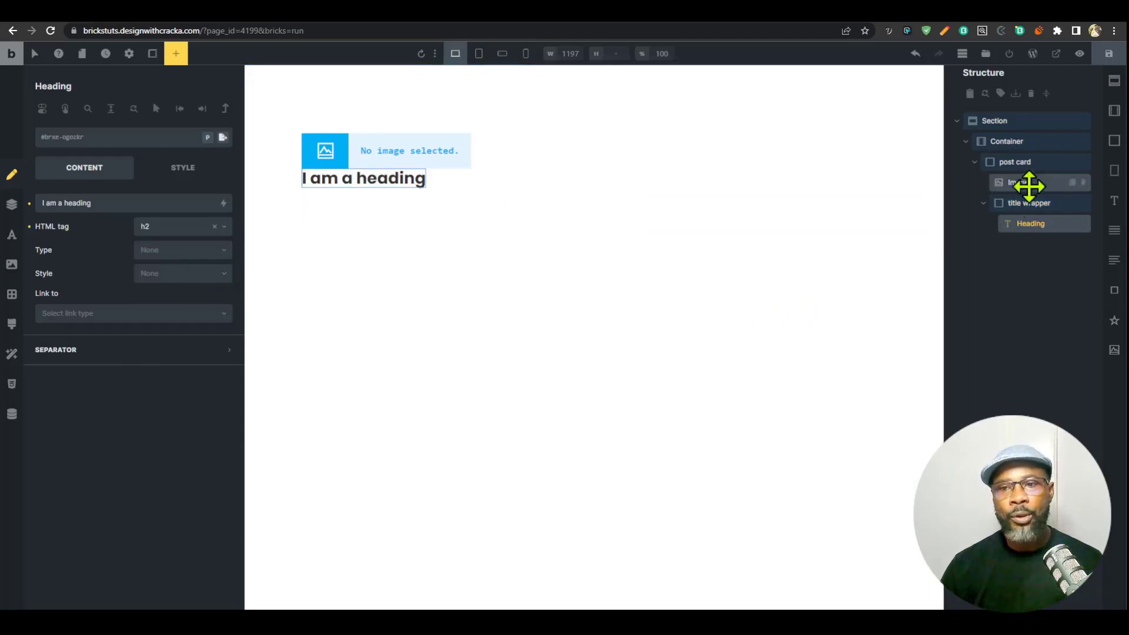
Enable the query loop on the post card and set its query's post type to Posts.
left_click(1026, 165)
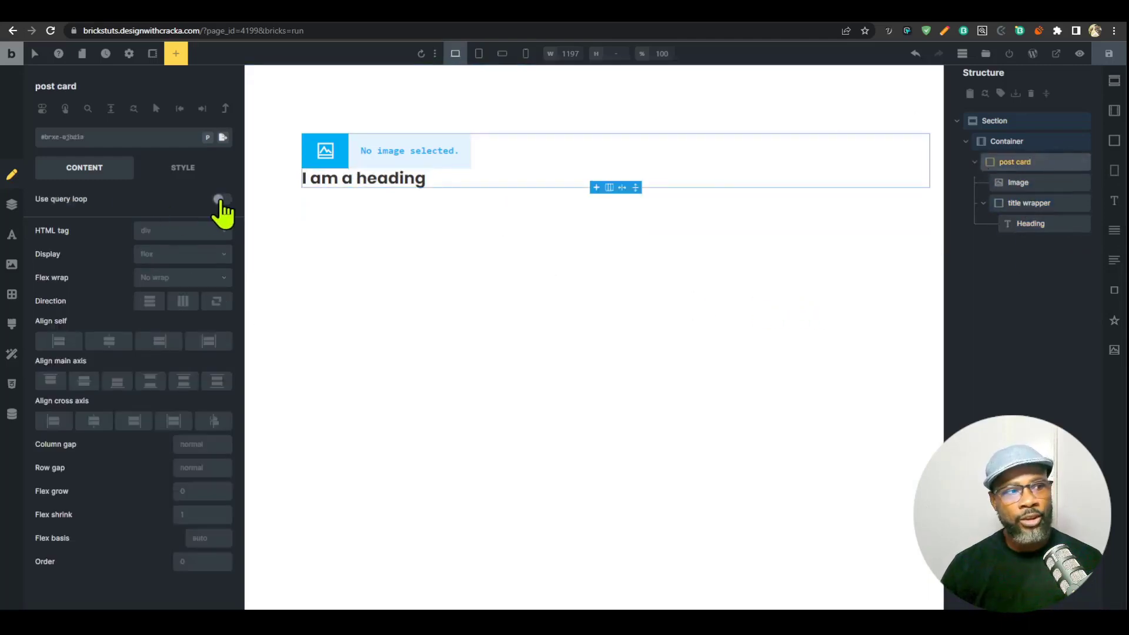
left_click(220, 199)
left_click(224, 218)
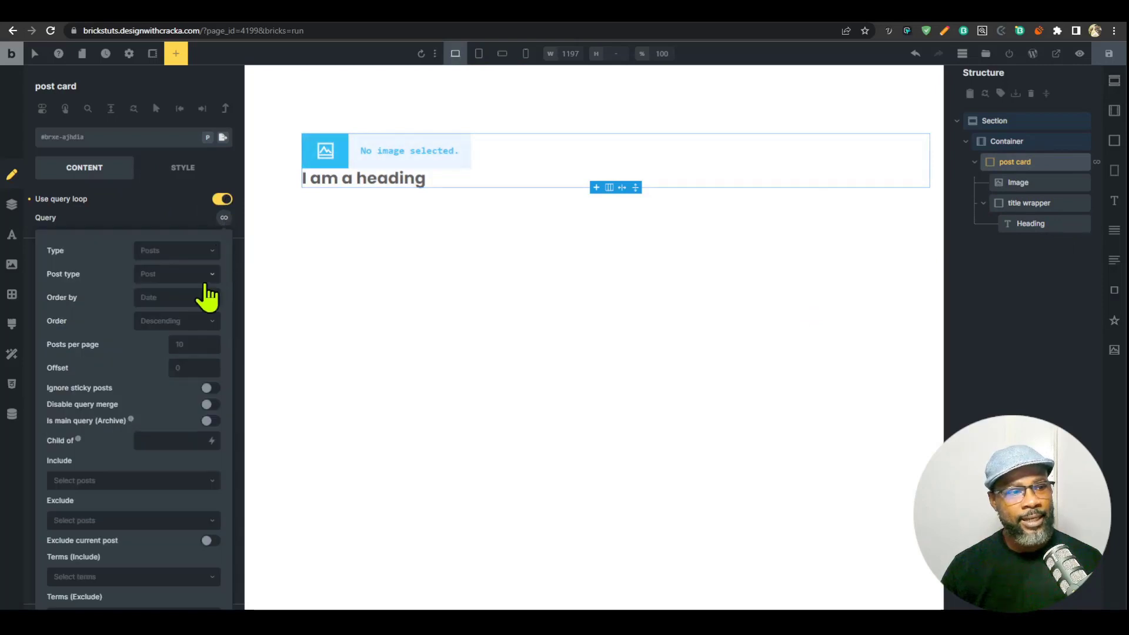
left_click(200, 278)
left_click(182, 293)
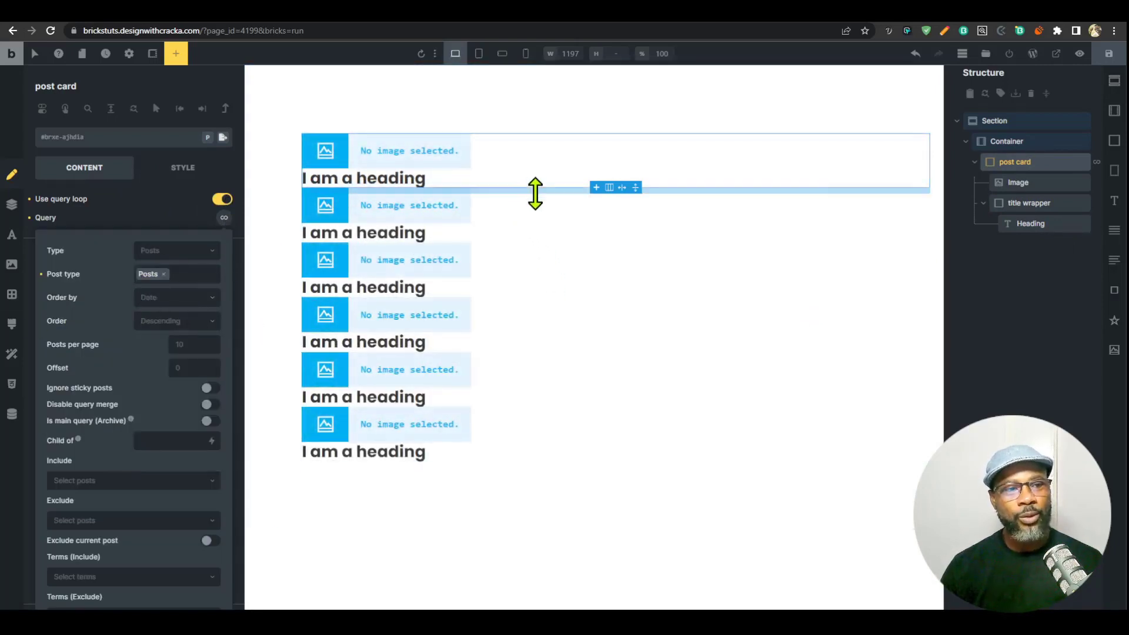
Set the post card image's source to the featured image dynamic data.
left_click(1020, 185)
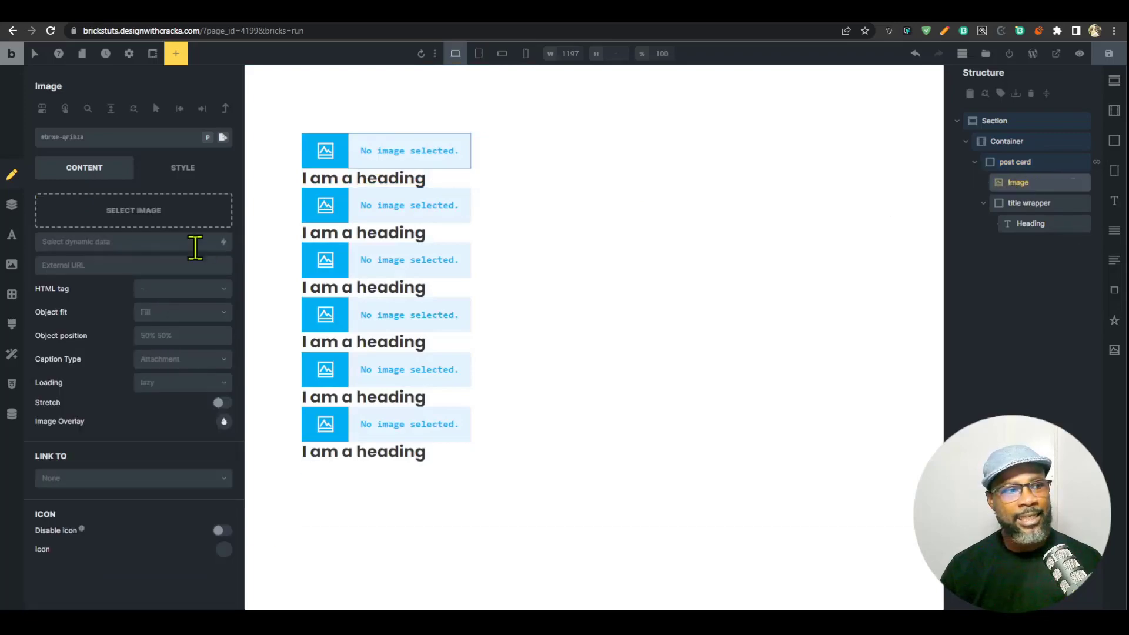
left_click(223, 242)
type("feat")
left_click(143, 298)
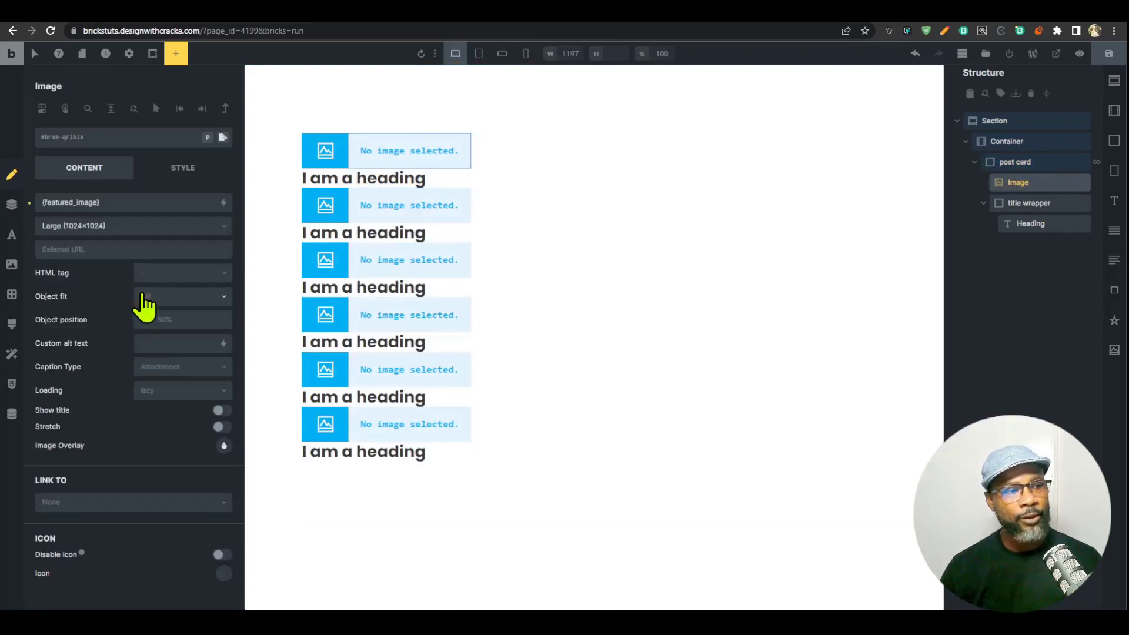
Replace the heading's placeholder text with the Post title dynamic data.
left_click(1024, 225)
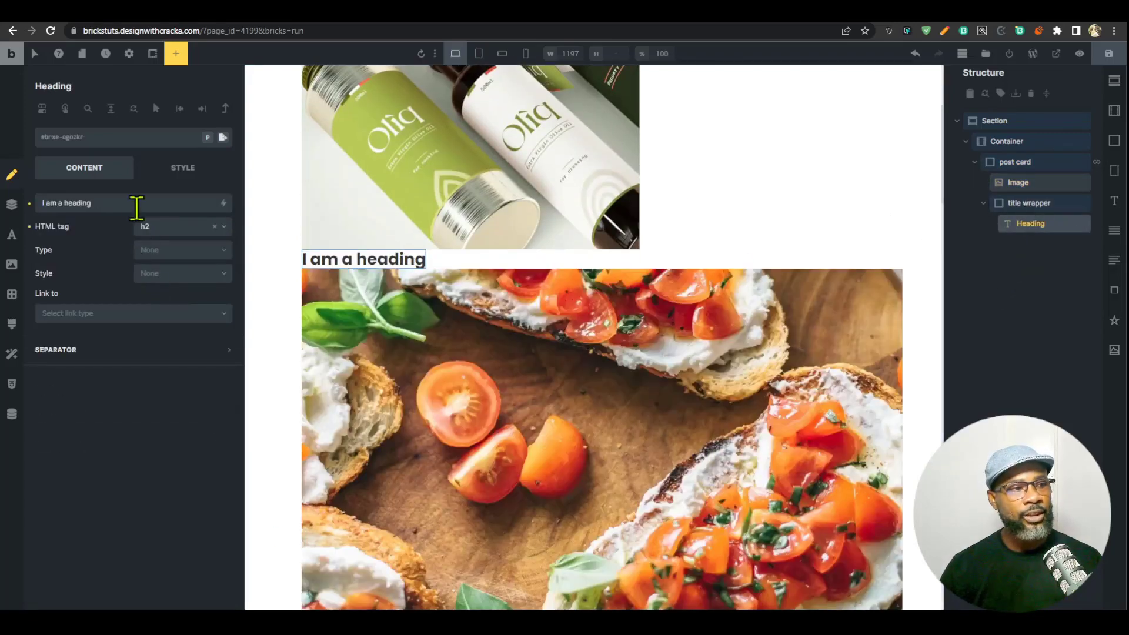
left_click_drag(134, 206, 12, 221)
key("BackSpace")
left_click(224, 202)
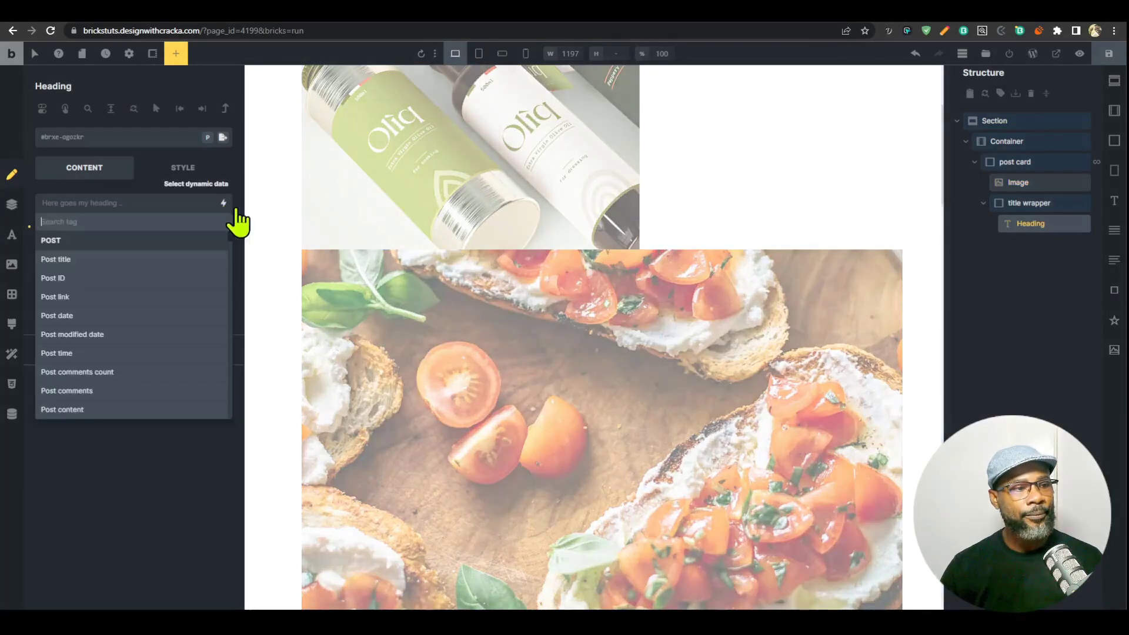
left_click(139, 259)
scroll(500, 409, "up", 4)
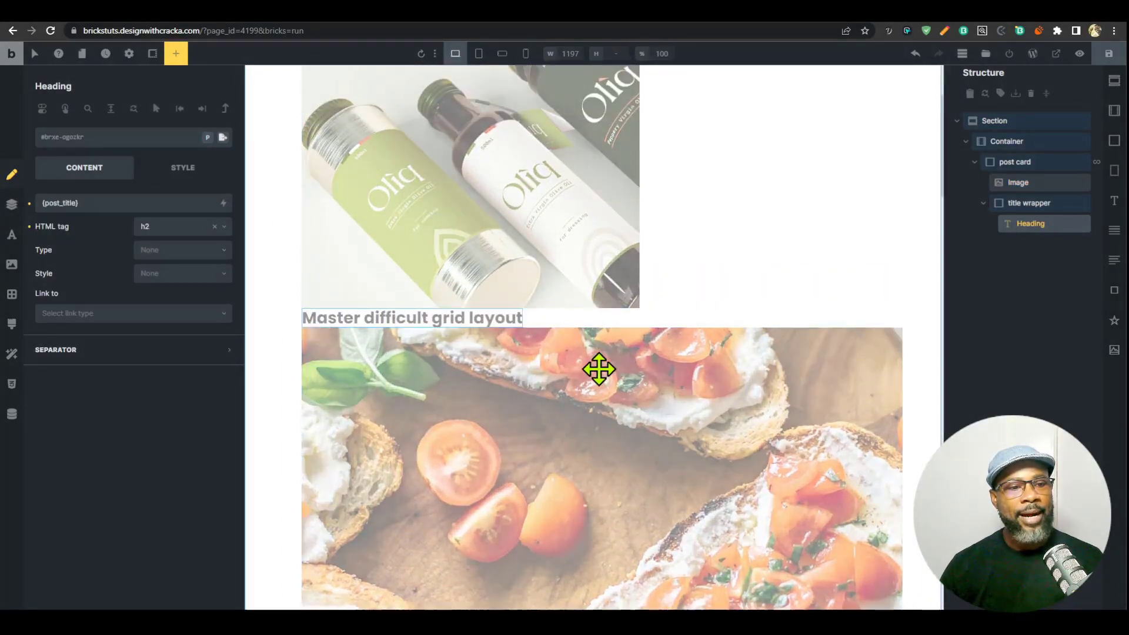
scroll(584, 401, "down", 5)
scroll(584, 403, "up", 5)
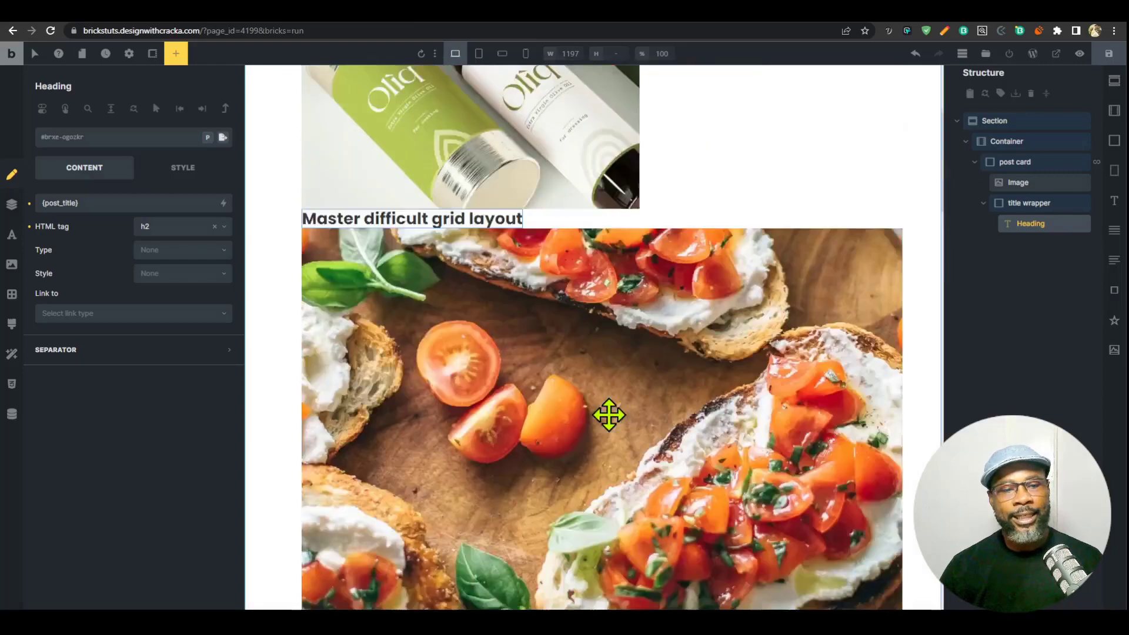
Set the display of the container holding the post card to grid.
left_click(983, 203)
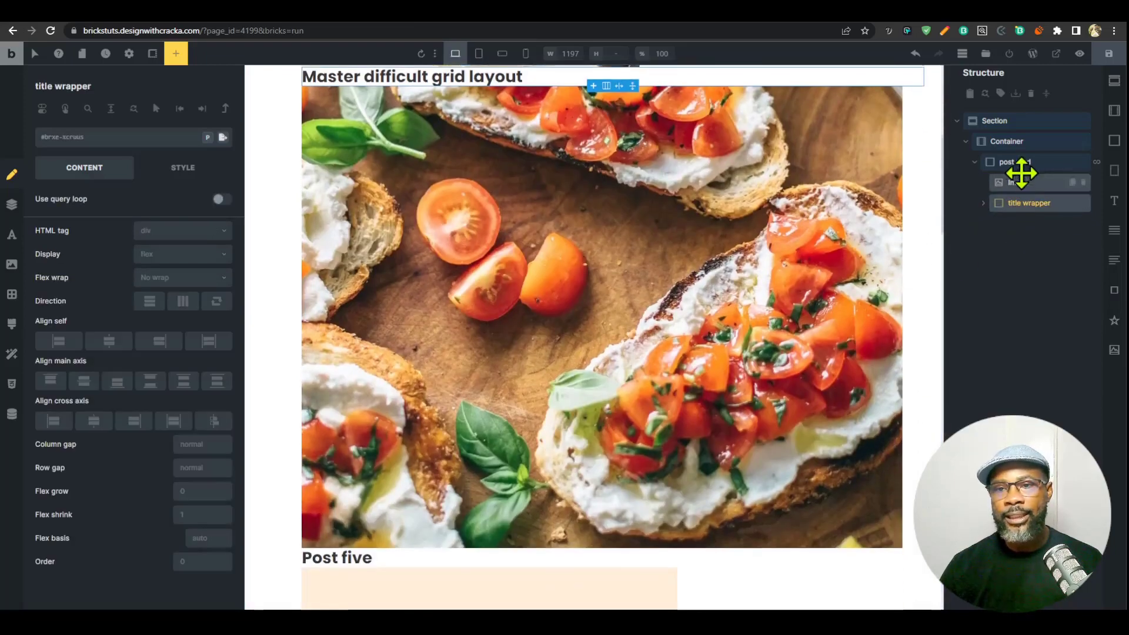
left_click(1003, 162)
left_click(1009, 141)
left_click(985, 161)
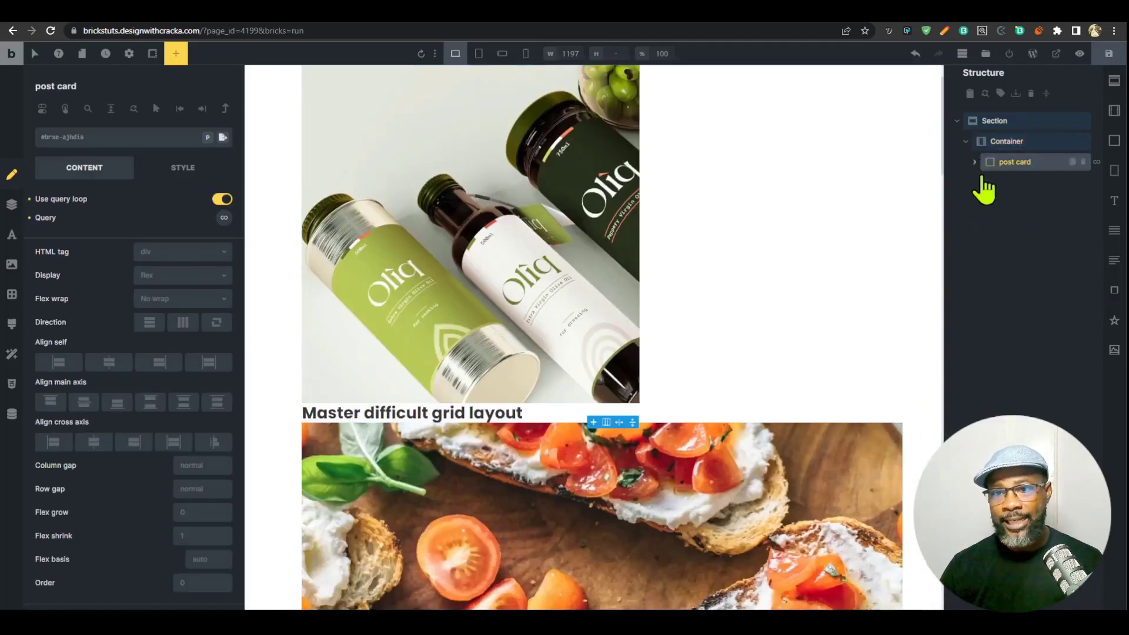
left_click(1001, 145)
left_click(1015, 163)
left_click(1008, 142)
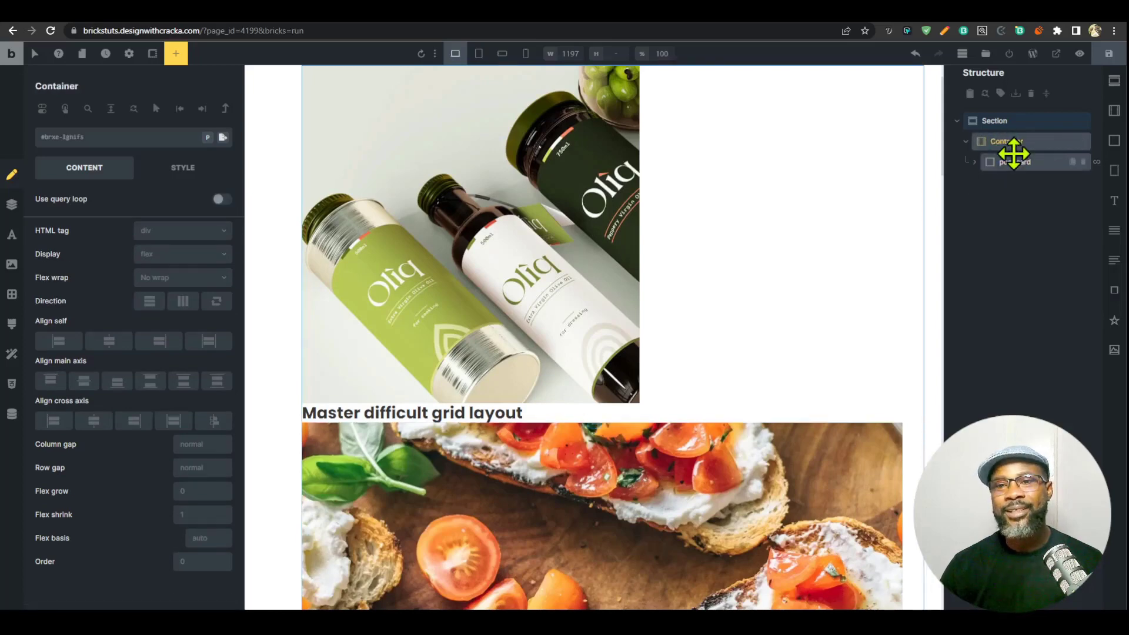
left_click(182, 259)
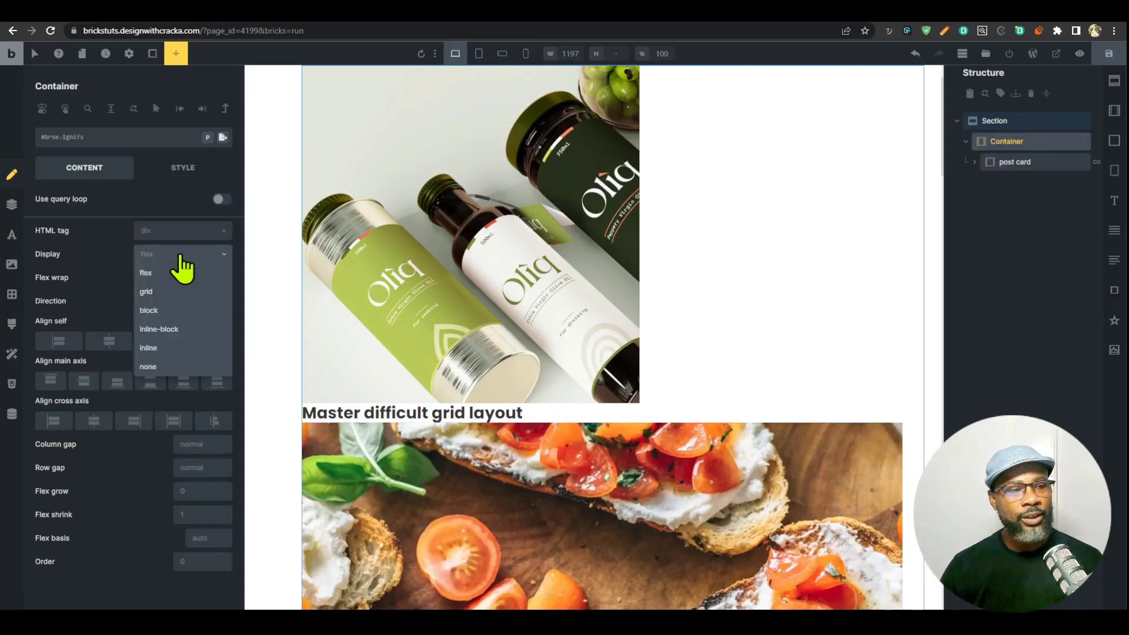
left_click(178, 290)
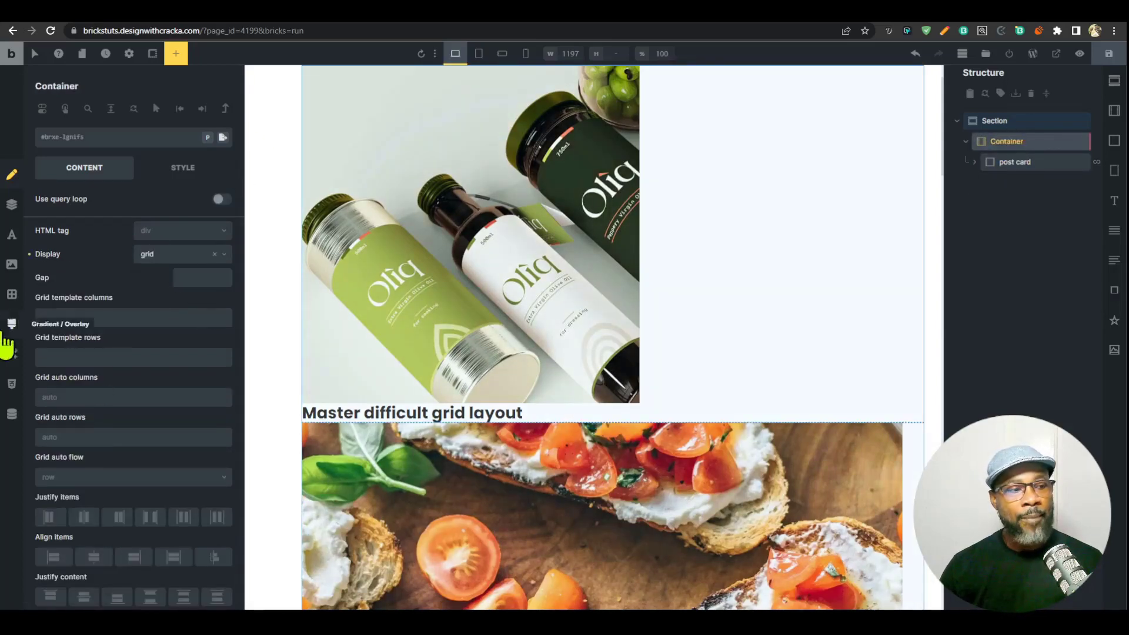
Set the container's grid template columns to var(--grid-3) and its gap to var(--space-xs).
left_click(104, 319)
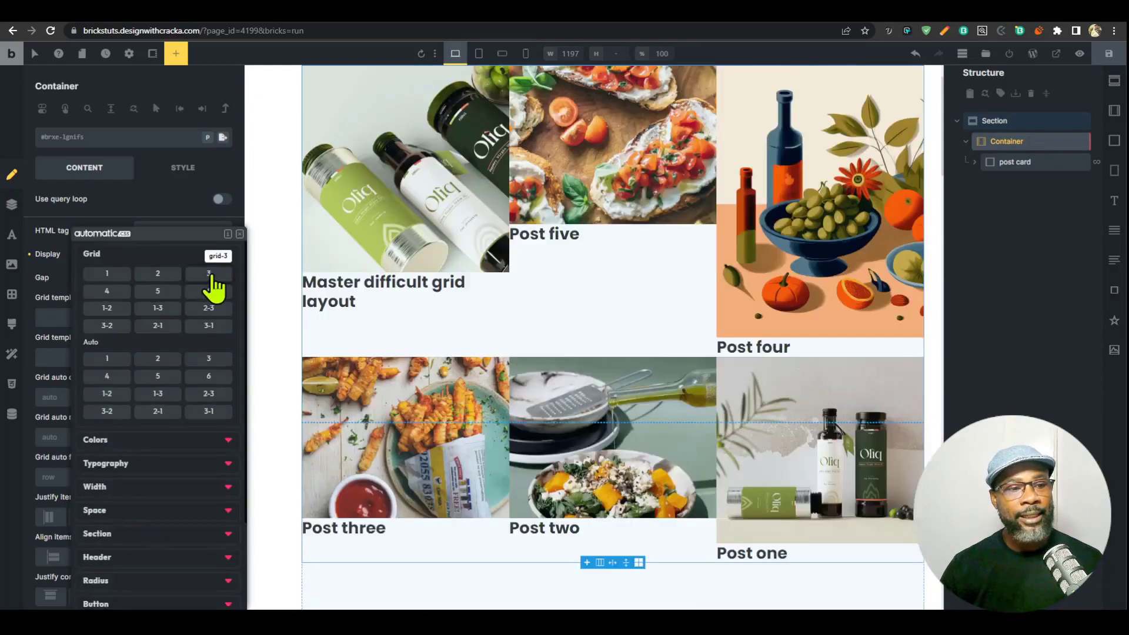
left_click(214, 285)
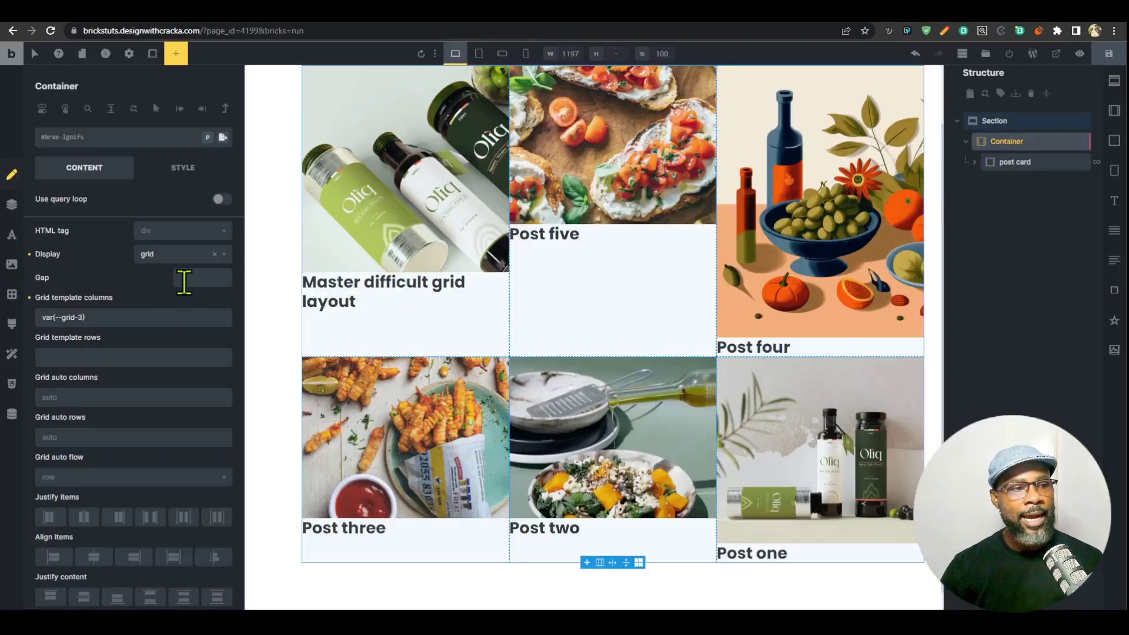
left_click(184, 283)
left_click(109, 259)
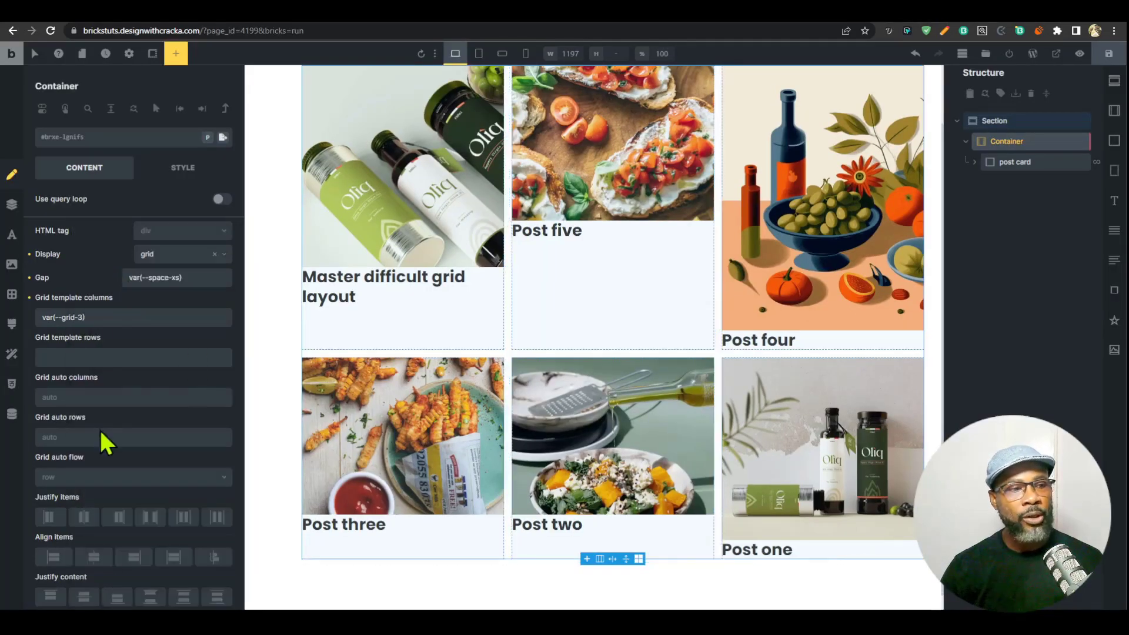
scroll(592, 365, "down", 1)
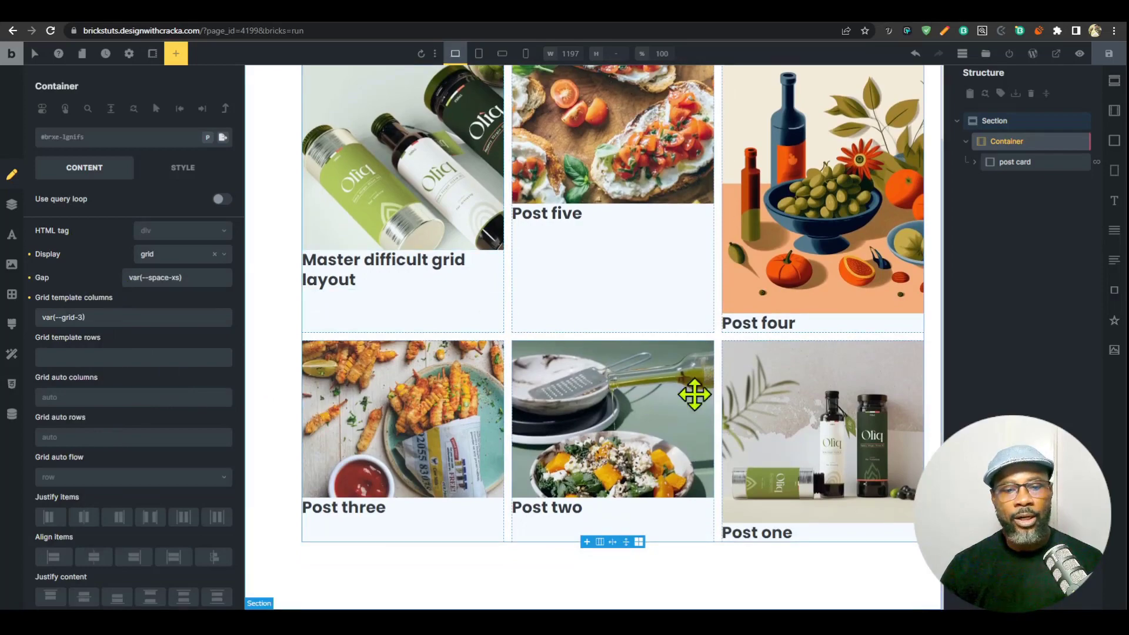
scroll(696, 523, "up", 1)
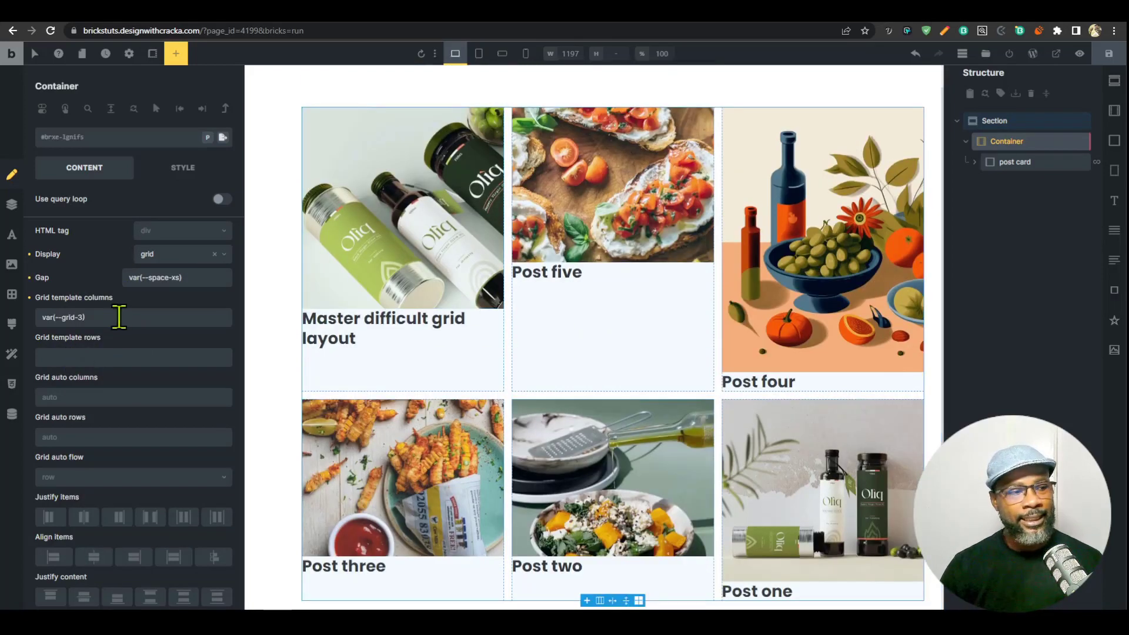
Try repeat(3, 1fr) as the container's grid template columns and restore the var(--grid-3) value.
left_click_drag(116, 317, 10, 347)
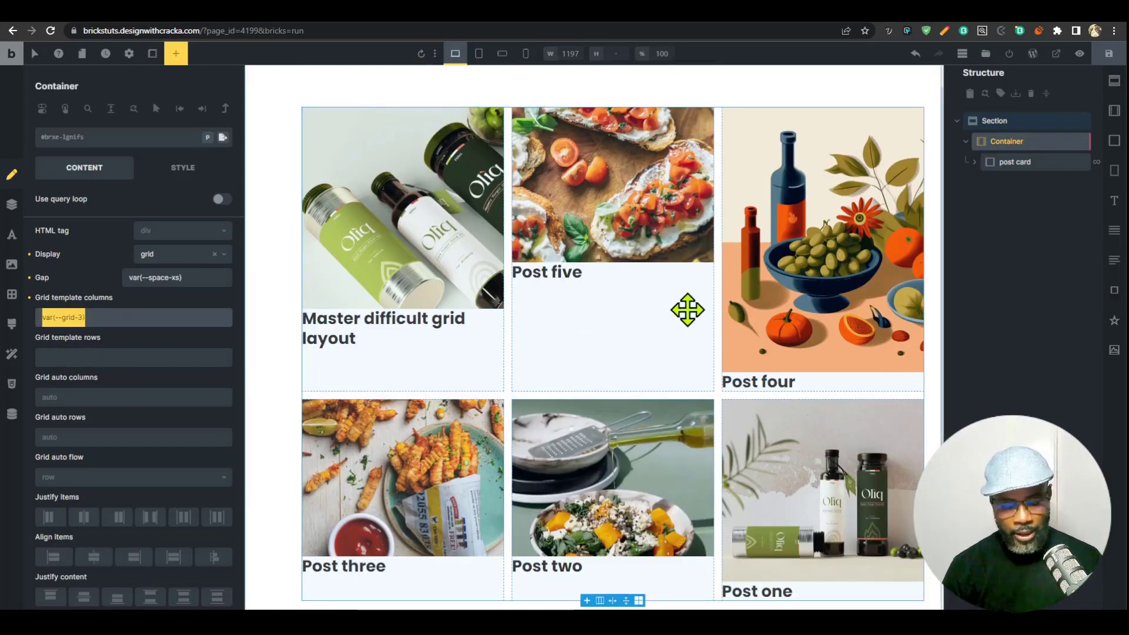
type("repa")
type("at")
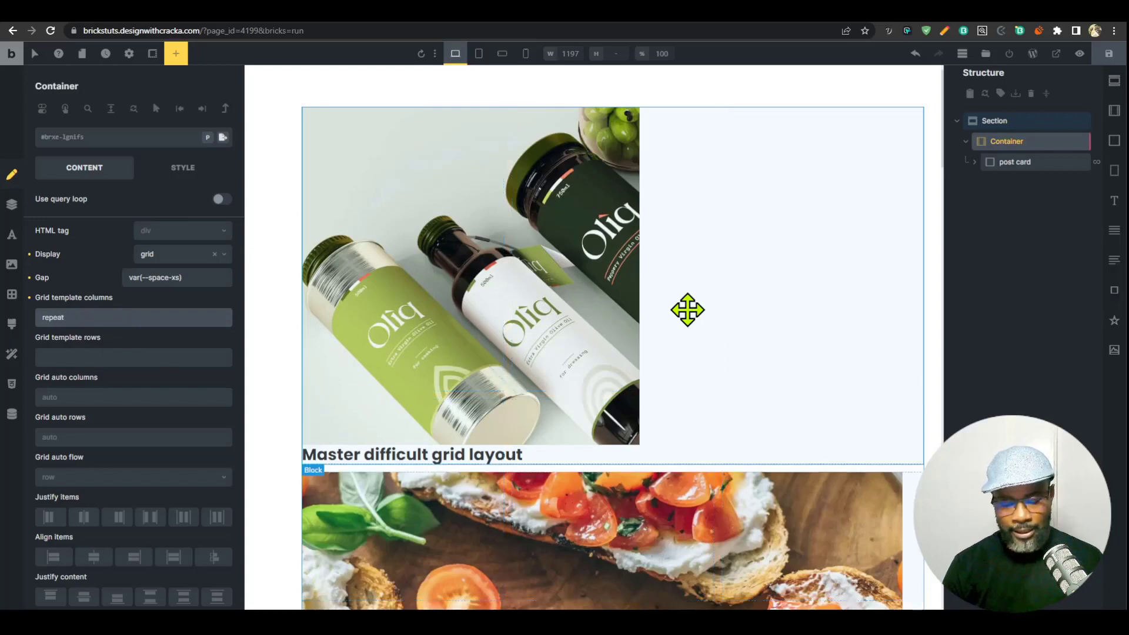
type("(3,")
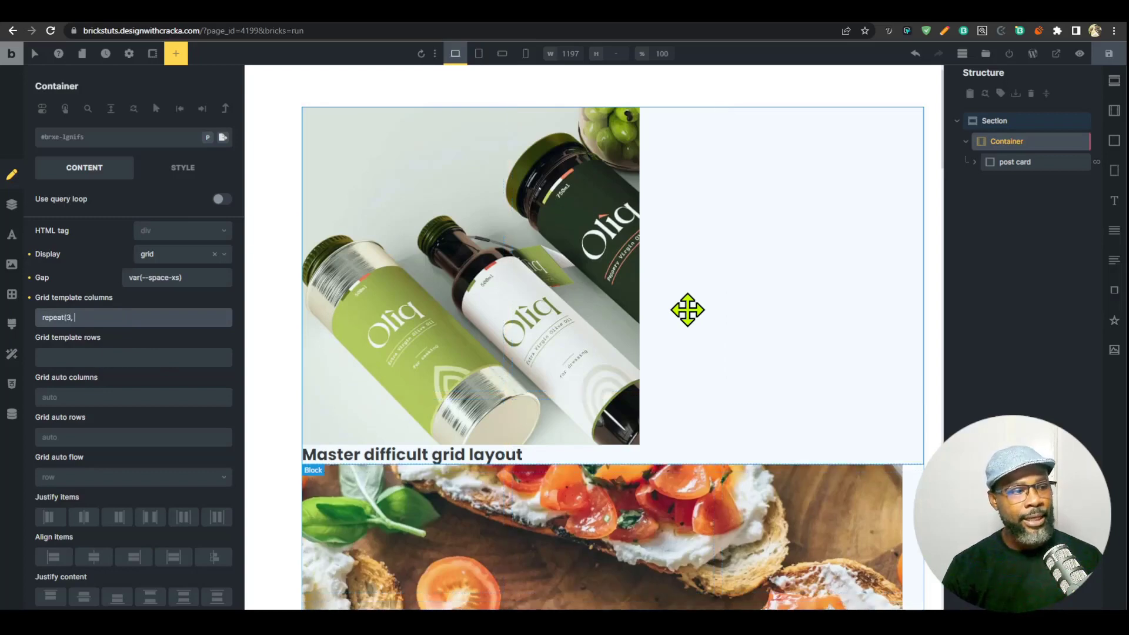
type(" 1fr)")
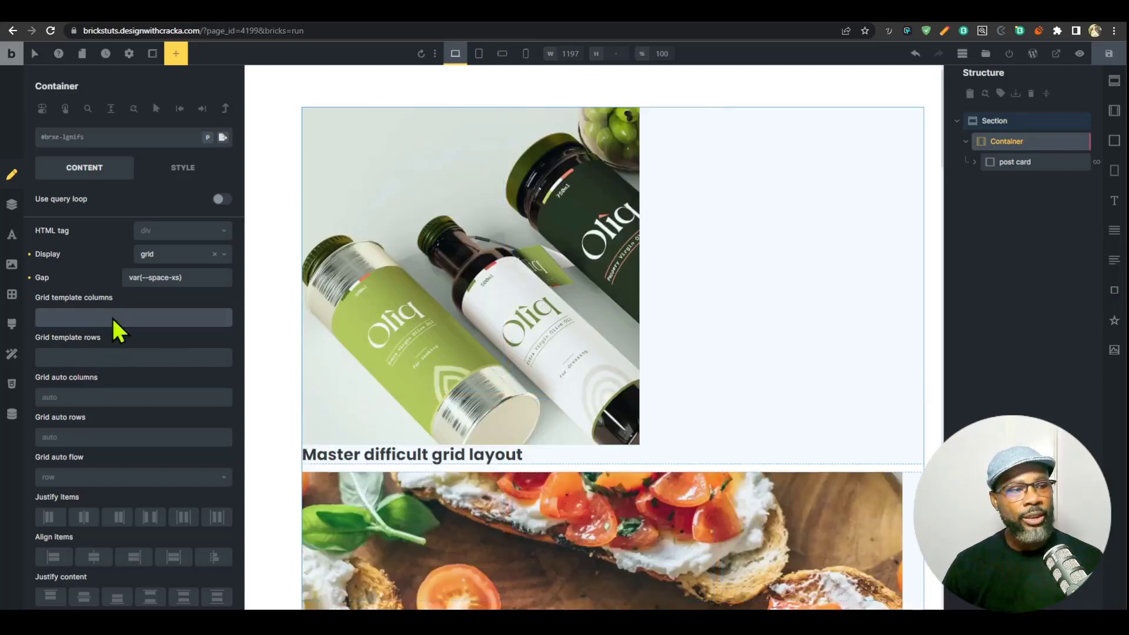
right_click(111, 317)
left_click(218, 278)
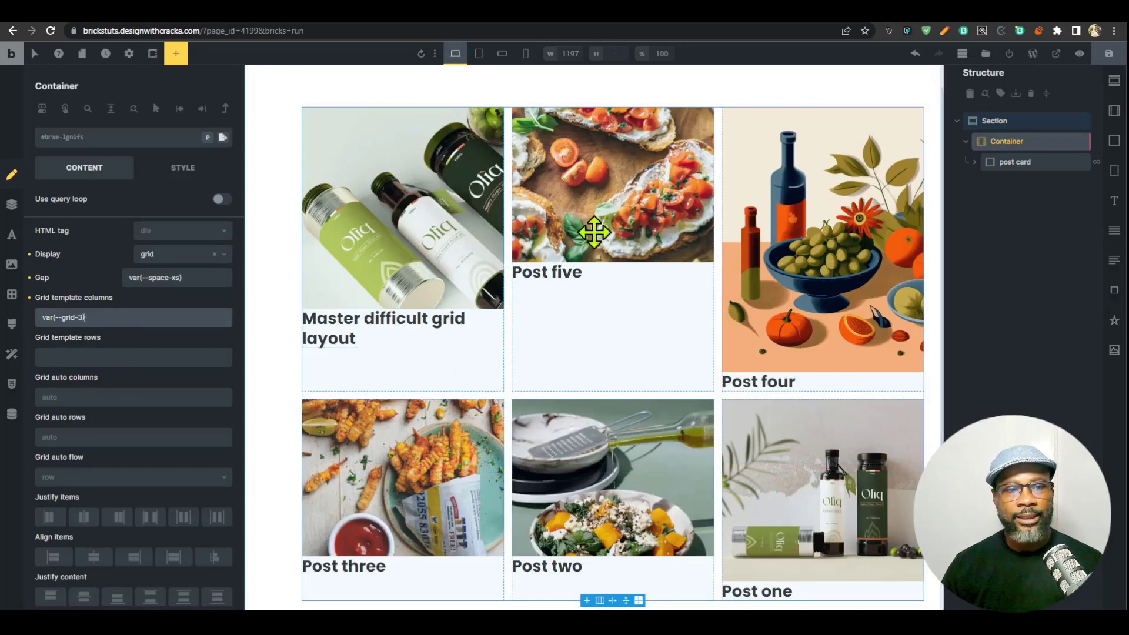
Give the title wrapper the yellow ACSS Global background color and increase its lightness for a paler shade.
left_click(1010, 162)
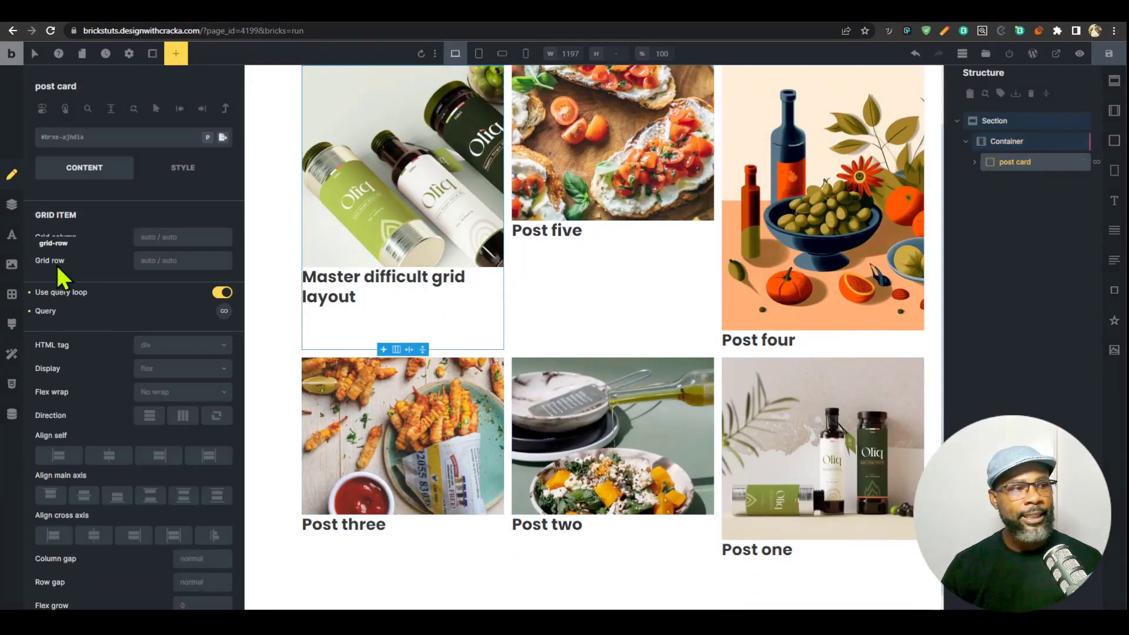
left_click(12, 266)
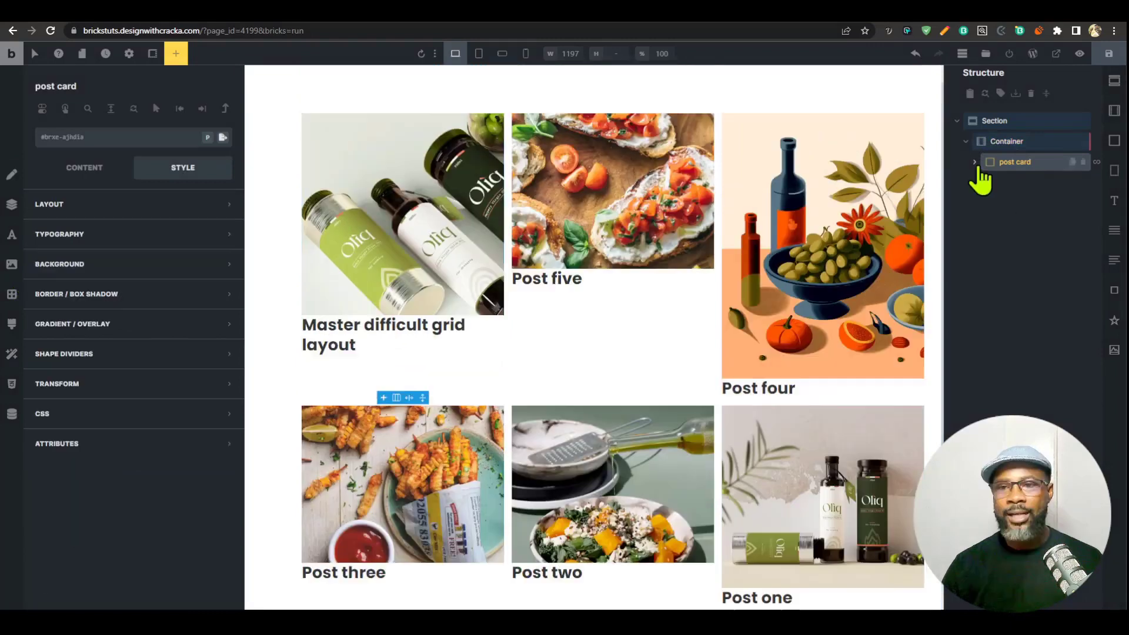
left_click(975, 163)
left_click(1028, 202)
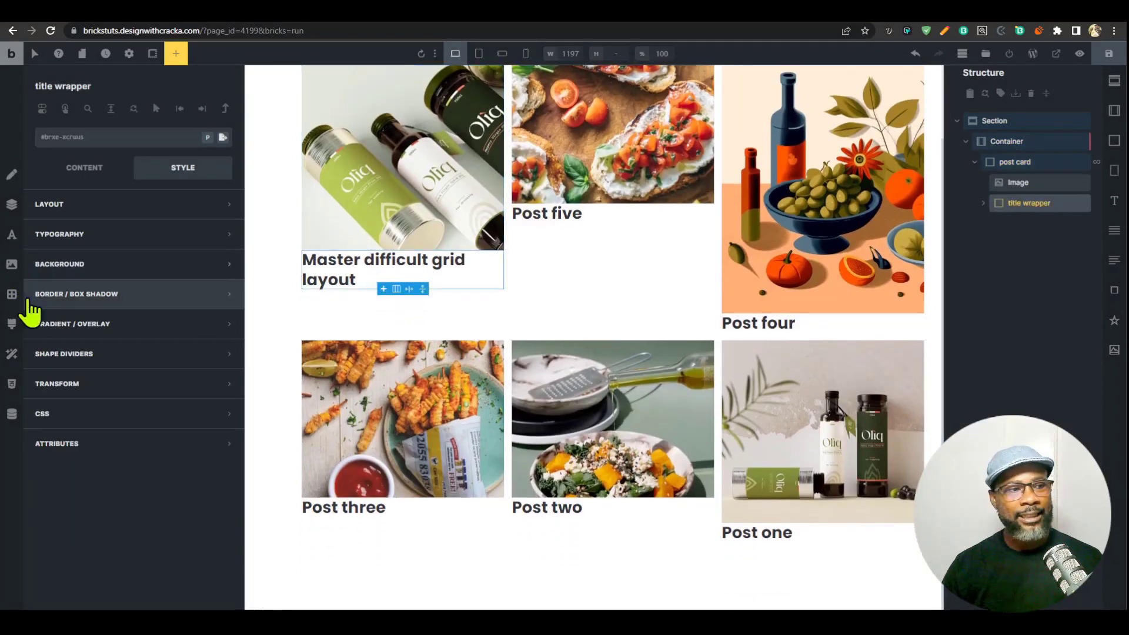
left_click(172, 268)
left_click(224, 291)
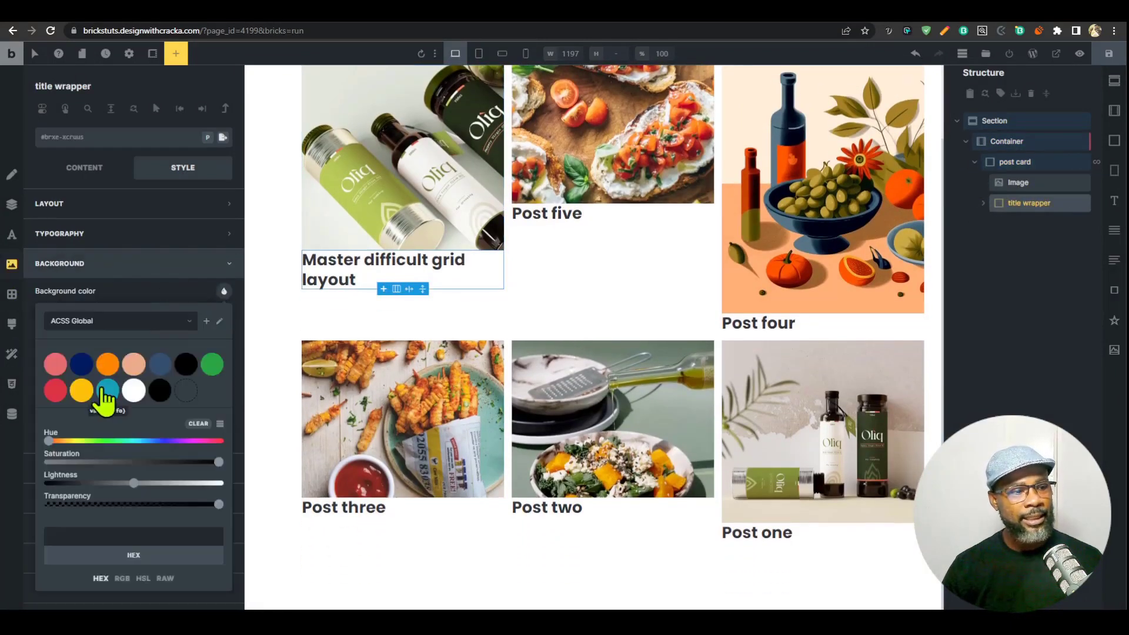
left_click(82, 390)
left_click_drag(163, 494, 172, 497)
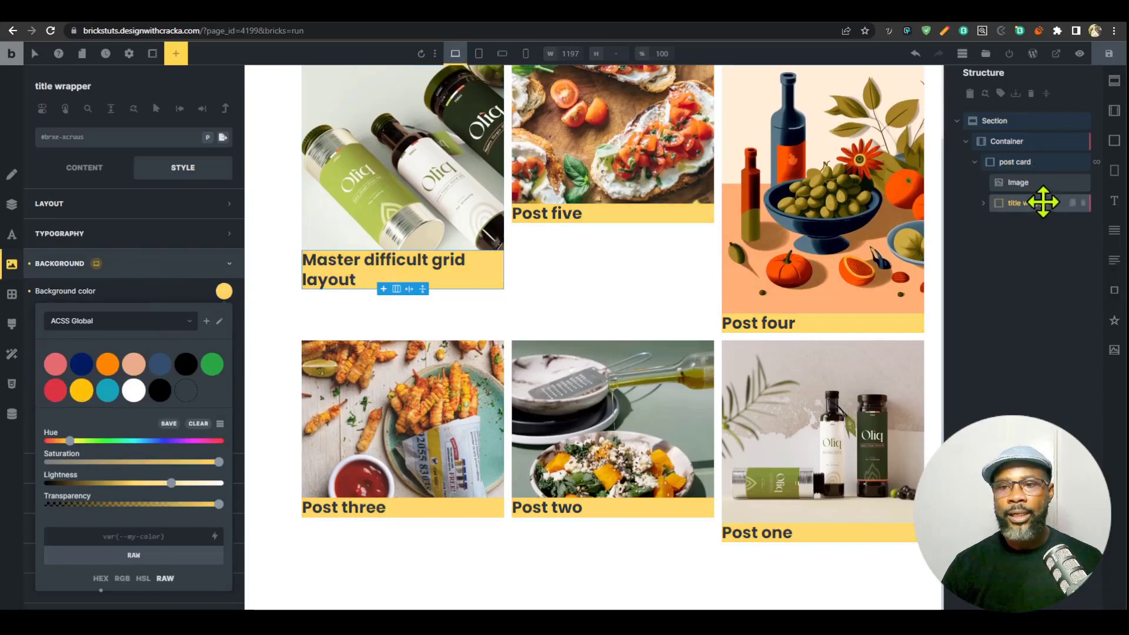
Set the title wrapper's top and bottom padding to 5 and its left and right padding to a spacing variable.
left_click(81, 209)
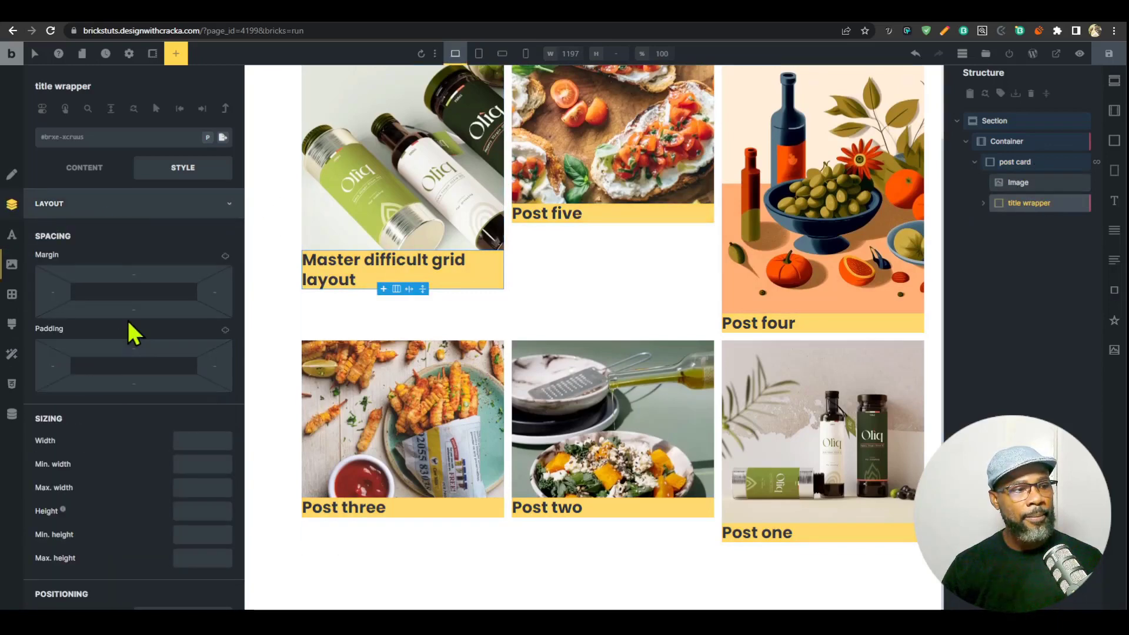
type("5")
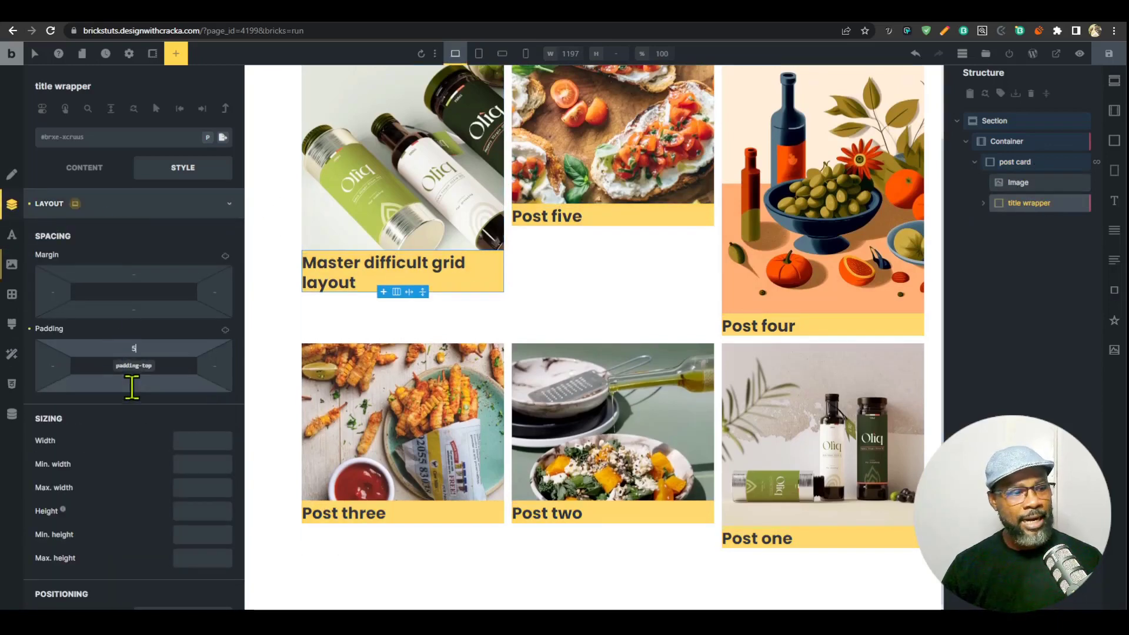
left_click(131, 385)
type("5")
right_click(51, 368)
left_click(130, 275)
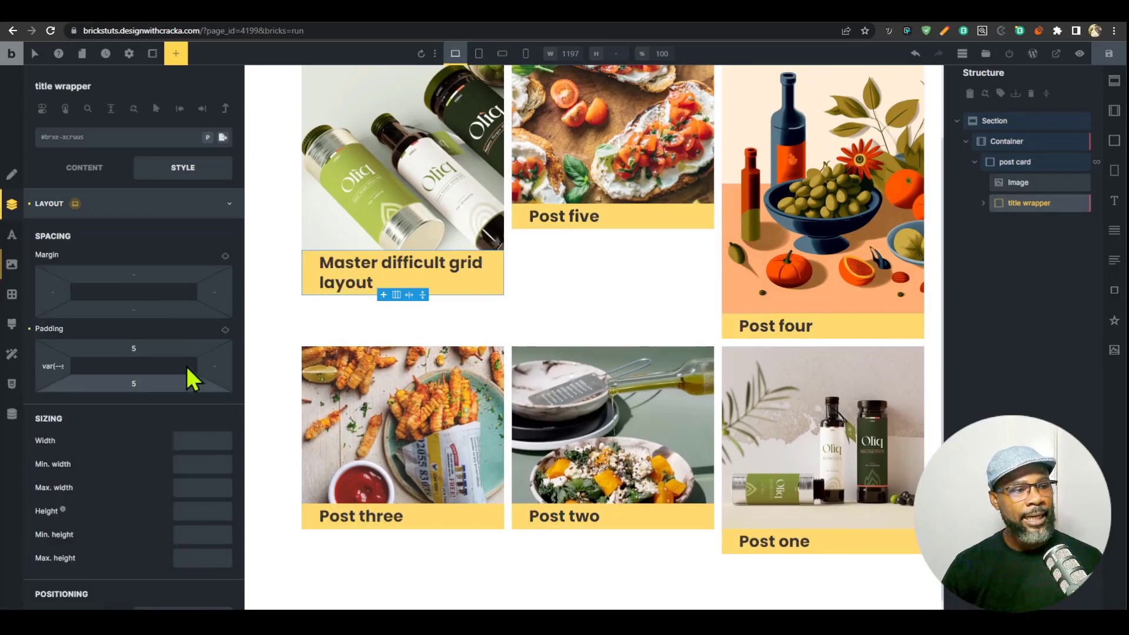
right_click(214, 368)
left_click(210, 275)
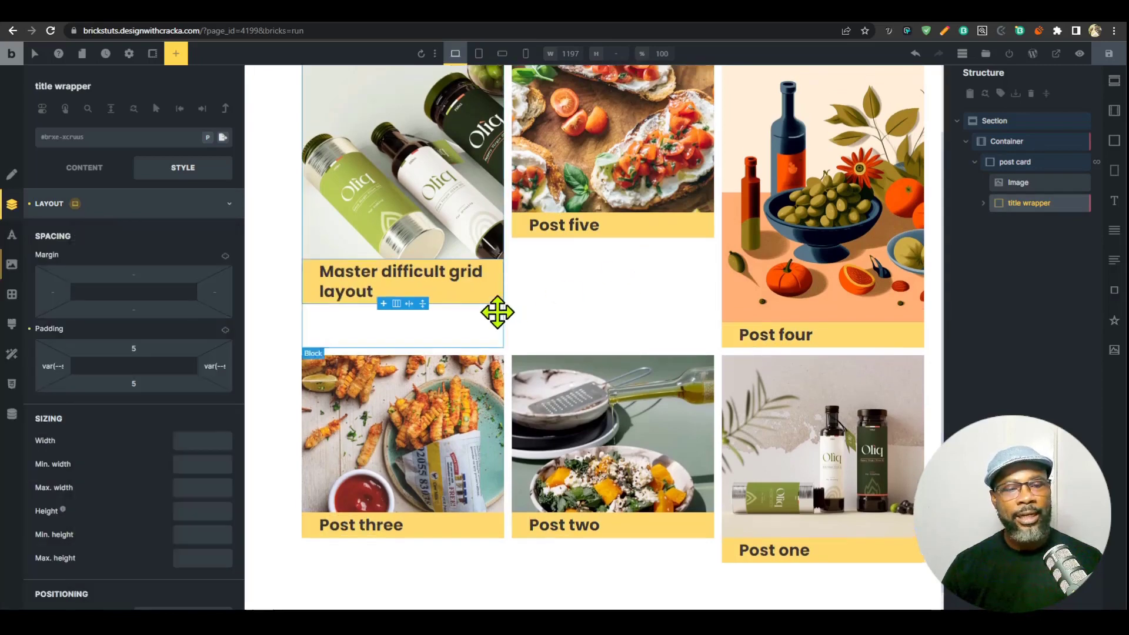
Save the page and open it on the frontend.
scroll(496, 307, "up", 2)
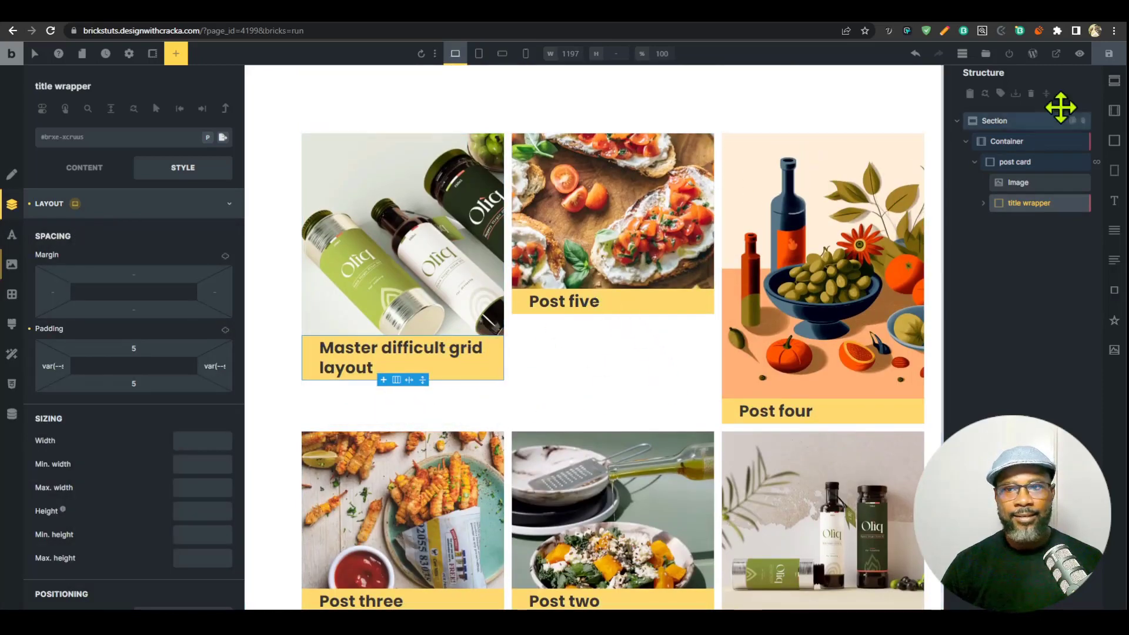
left_click(1108, 53)
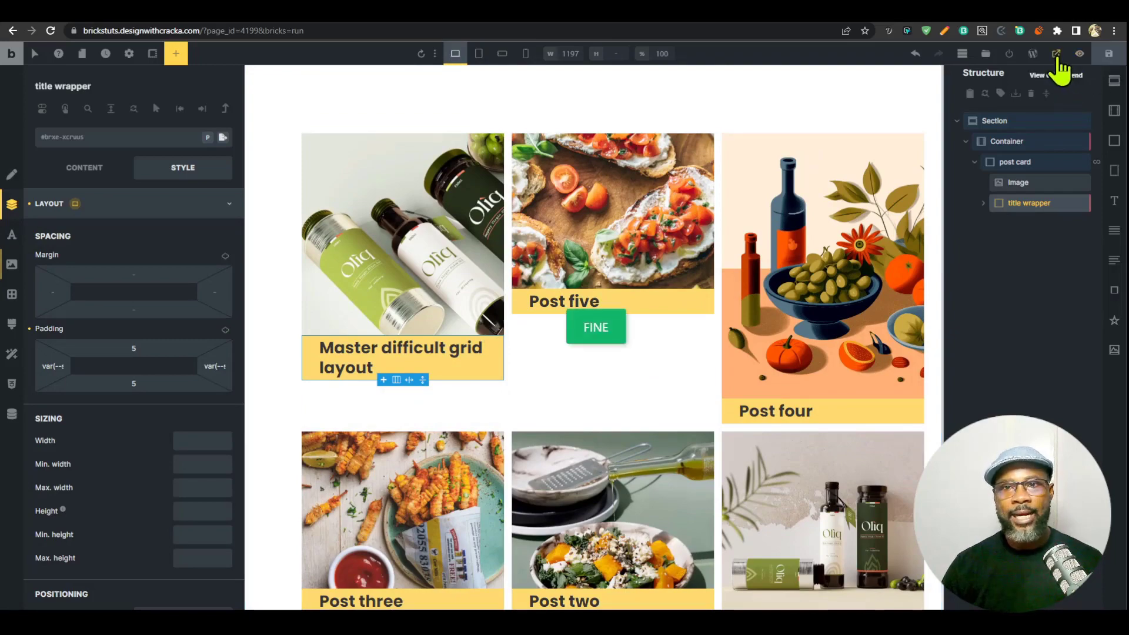
left_click(1057, 56)
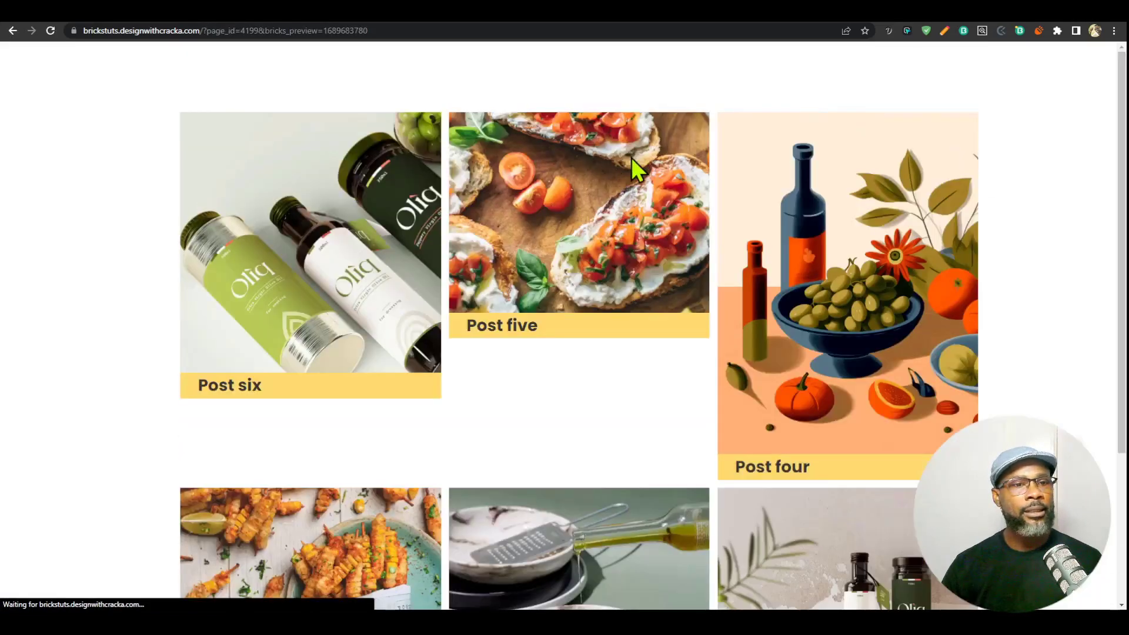
Examine the image heights and the gaps between cards in the frontend post grid, and close the preview.
scroll(720, 323, "down", 3)
scroll(720, 322, "up", 2)
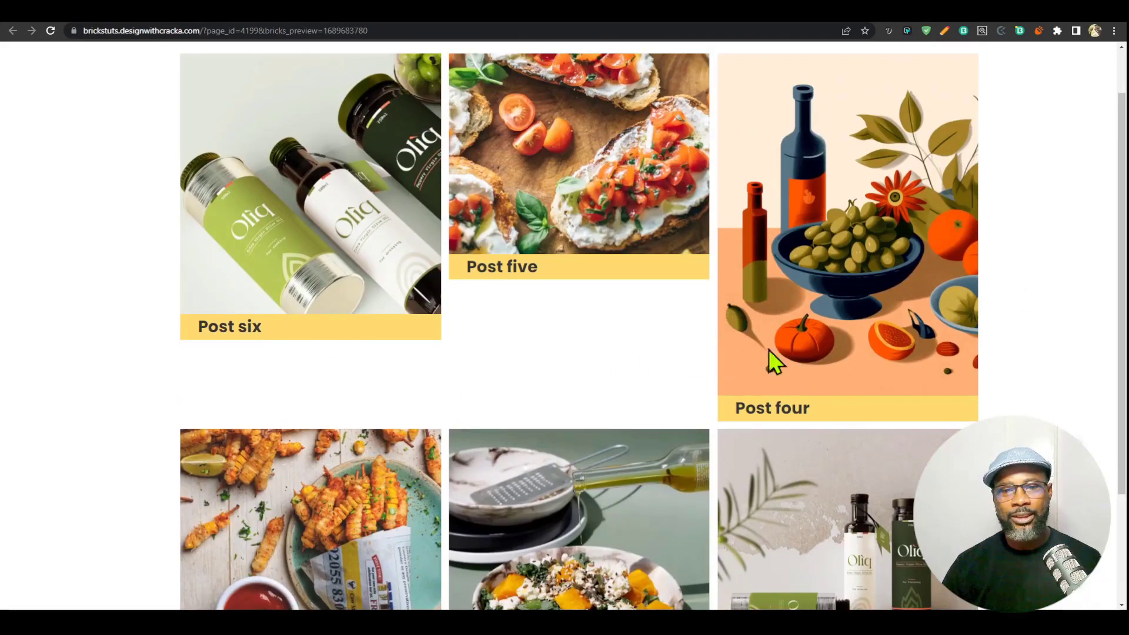
scroll(630, 446, "down", 3)
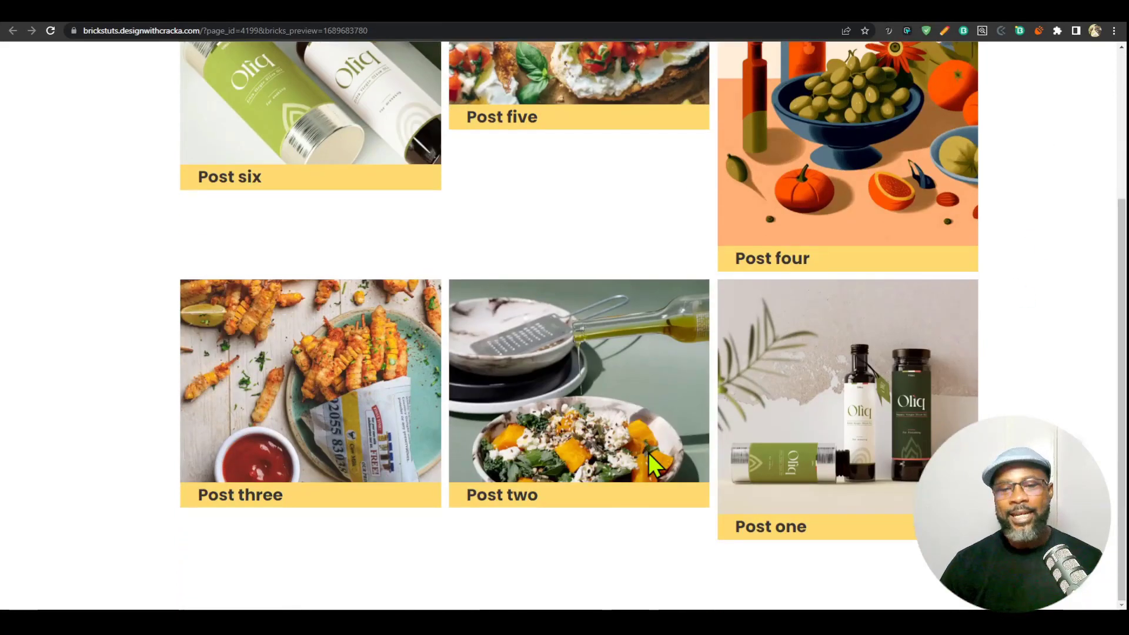
scroll(648, 451, "up", 3)
scroll(648, 450, "down", 1)
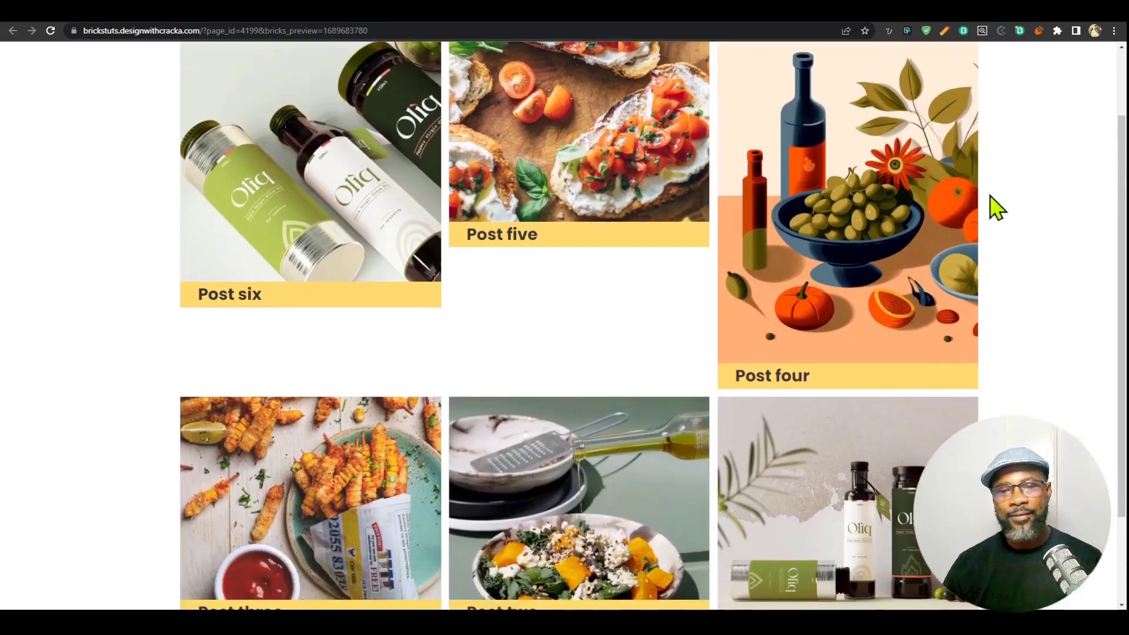
scroll(827, 332, "down", 2)
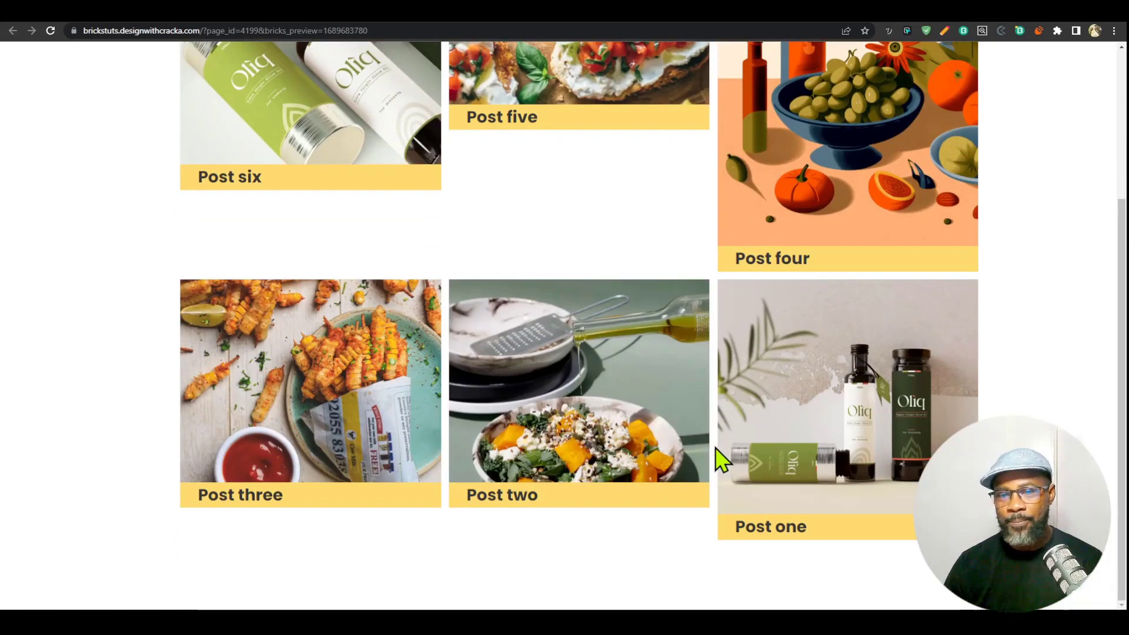
scroll(722, 414, "up", 1)
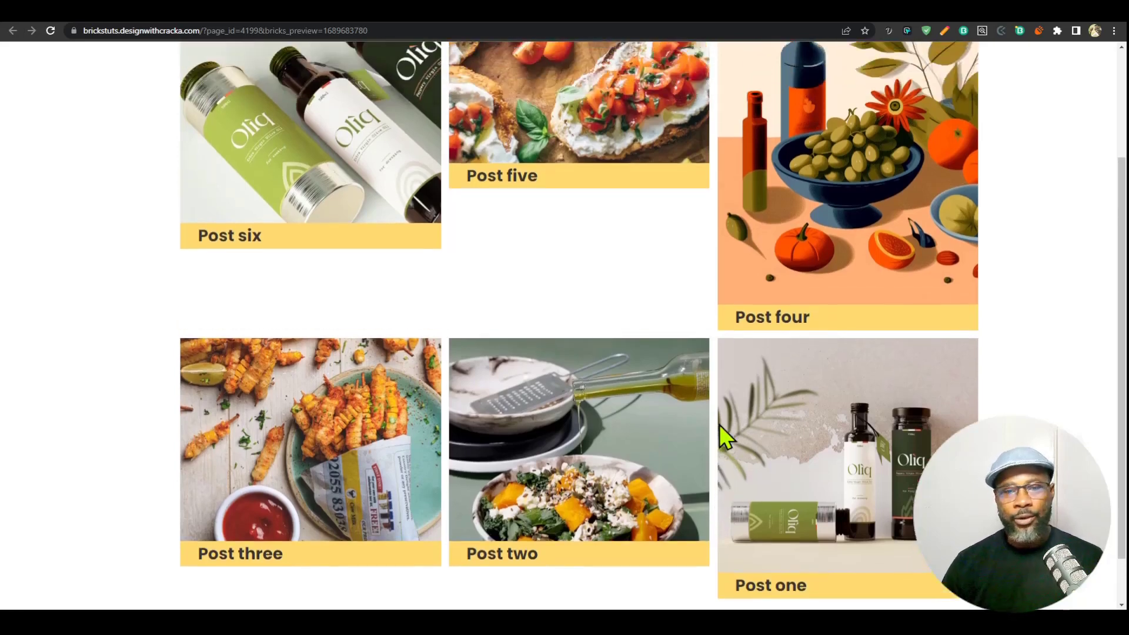
left_click(935, 12)
left_click(1023, 162)
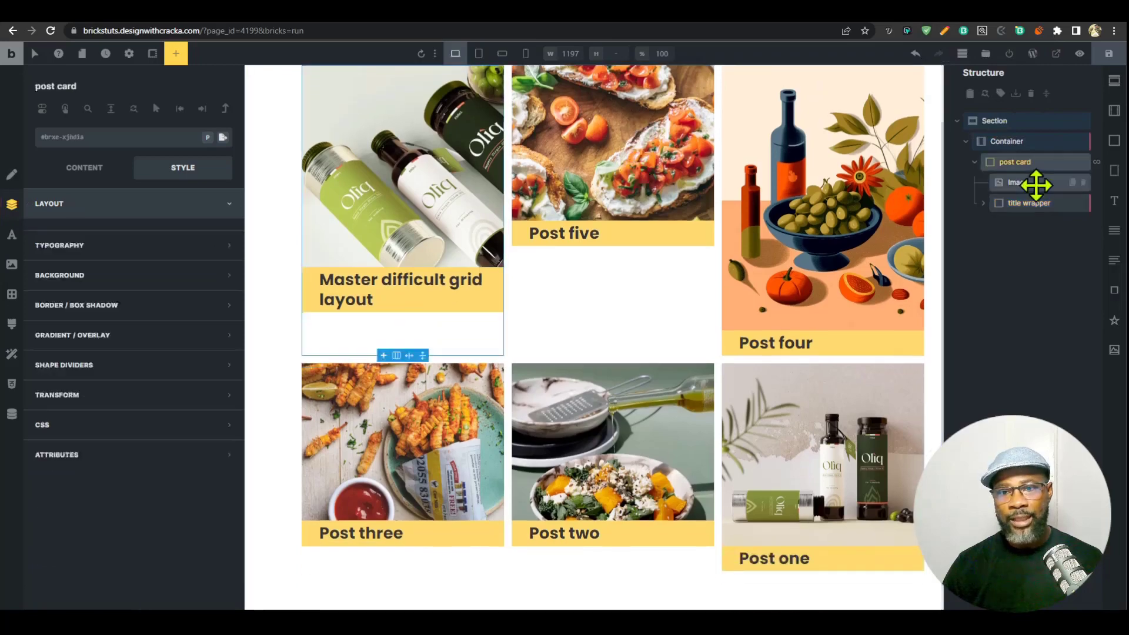
left_click(935, 12)
scroll(723, 318, "up", 3)
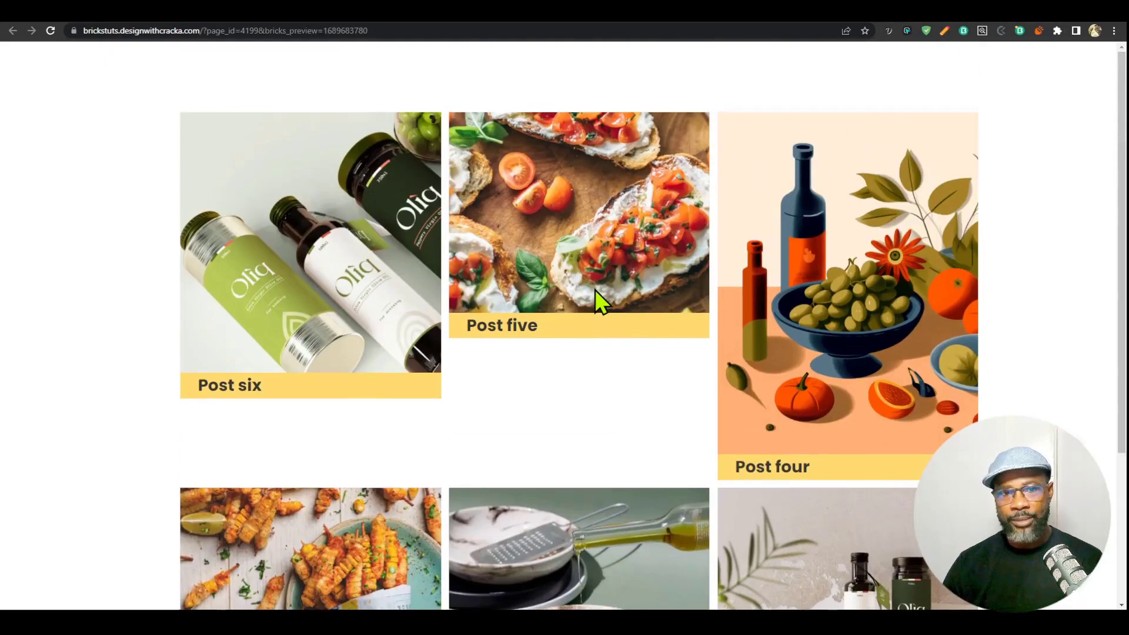
key("ctrl+w")
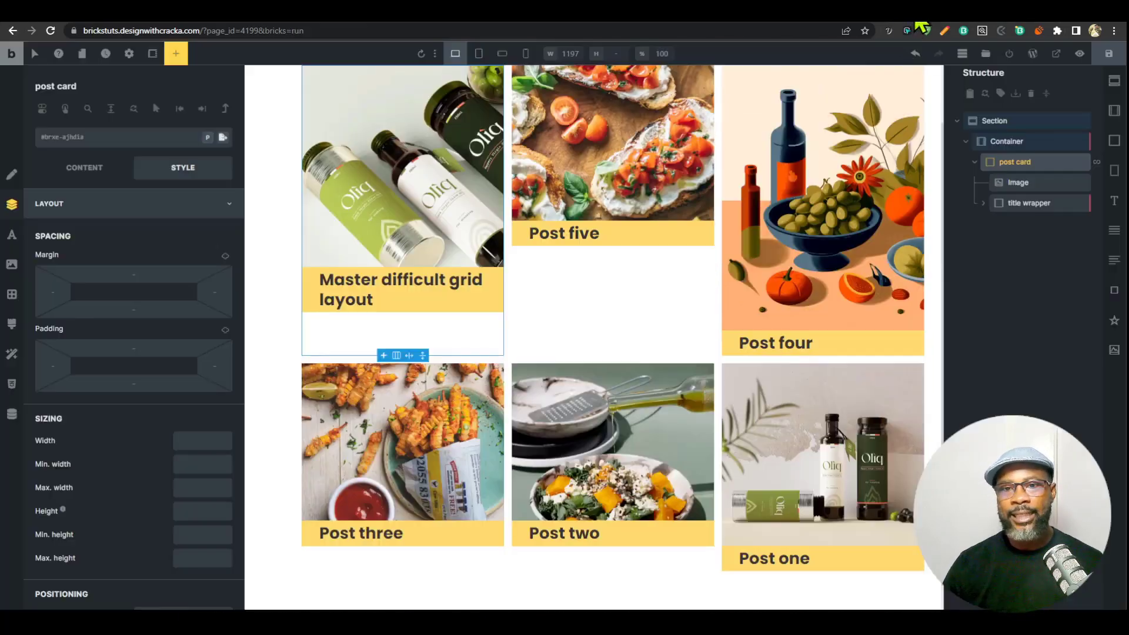
Delete the image element from the post card.
left_click(1036, 185)
left_click(1083, 184)
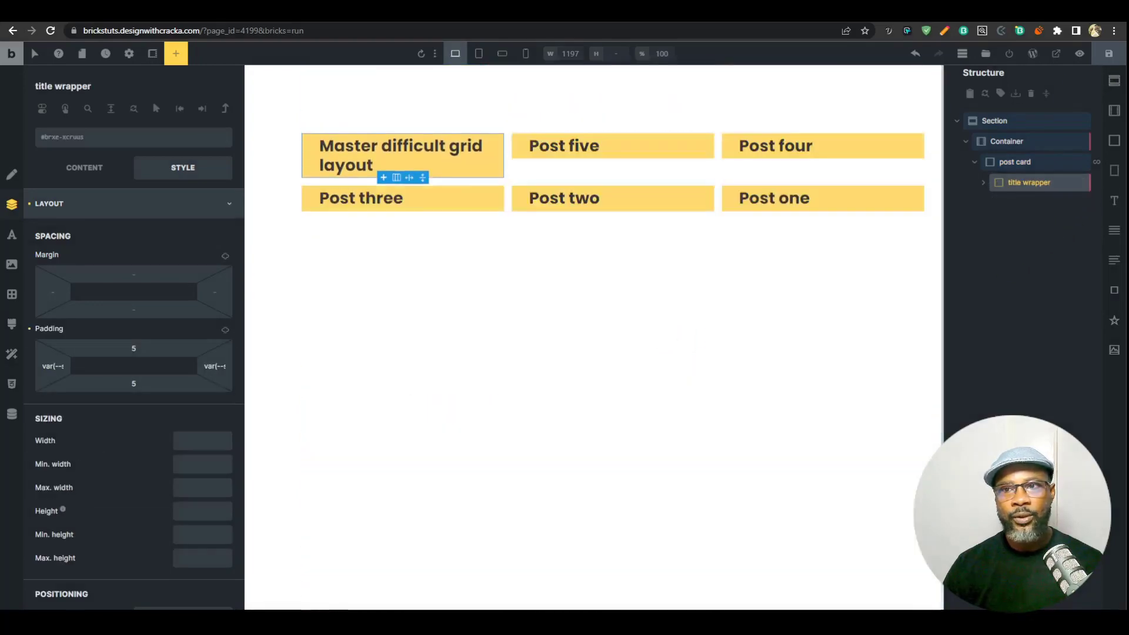
Save the page, reload the frontend preview to check the cards without images, and return to the builder.
left_click(1109, 53)
left_click(951, 16)
key("ctrl+r")
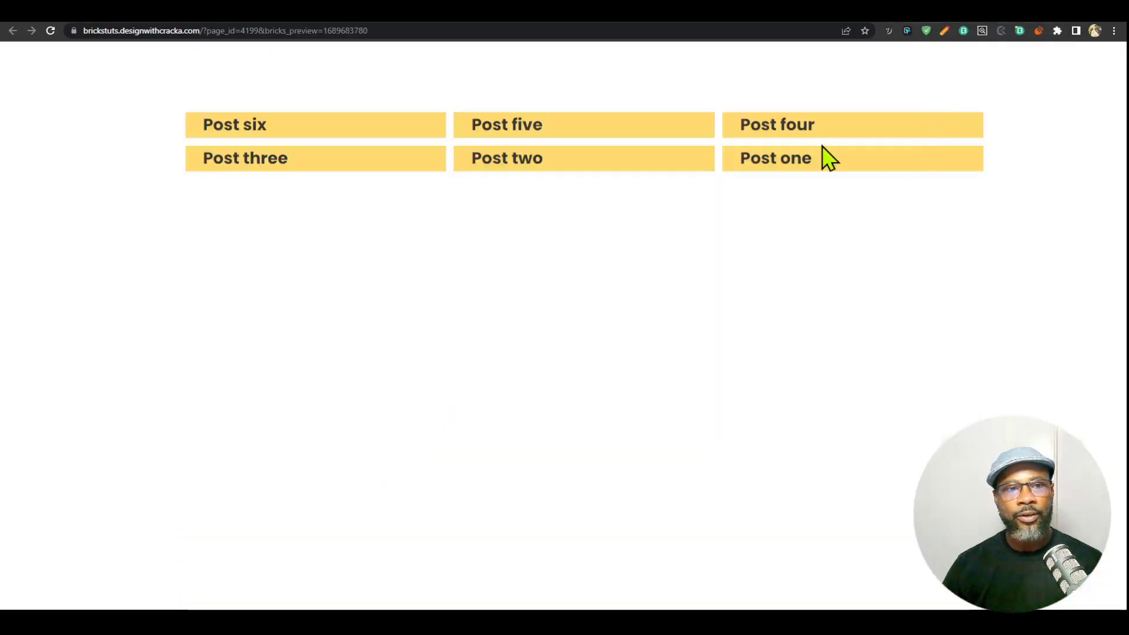
left_click(914, 17)
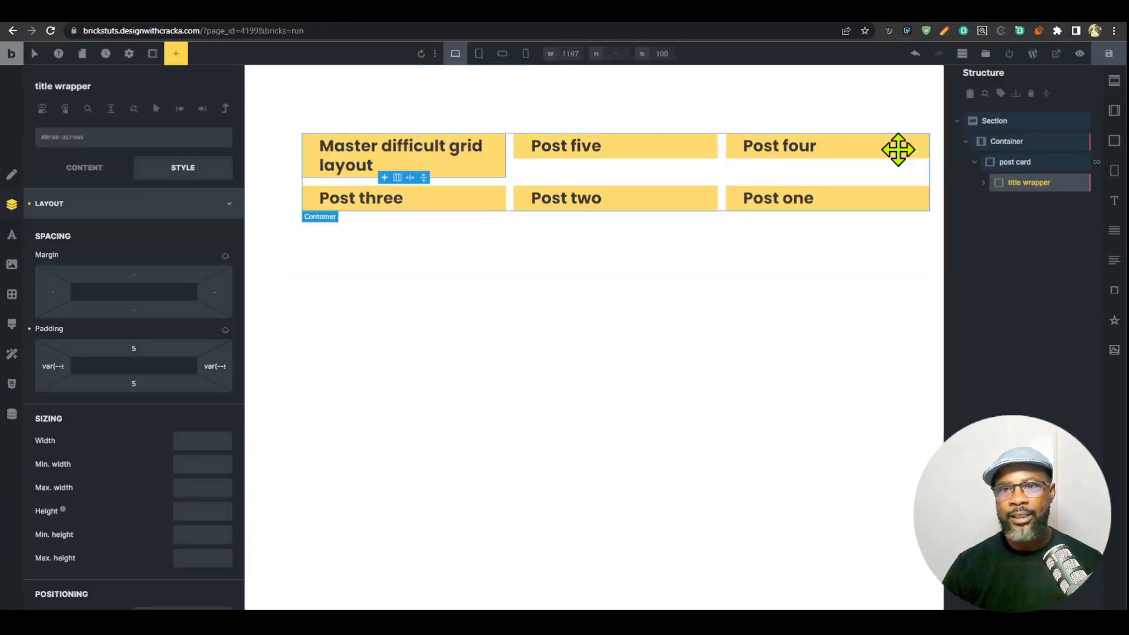
Add a block inside the post card above the title wrapper and set its height to 300.
left_click(1044, 162)
left_click(1115, 141)
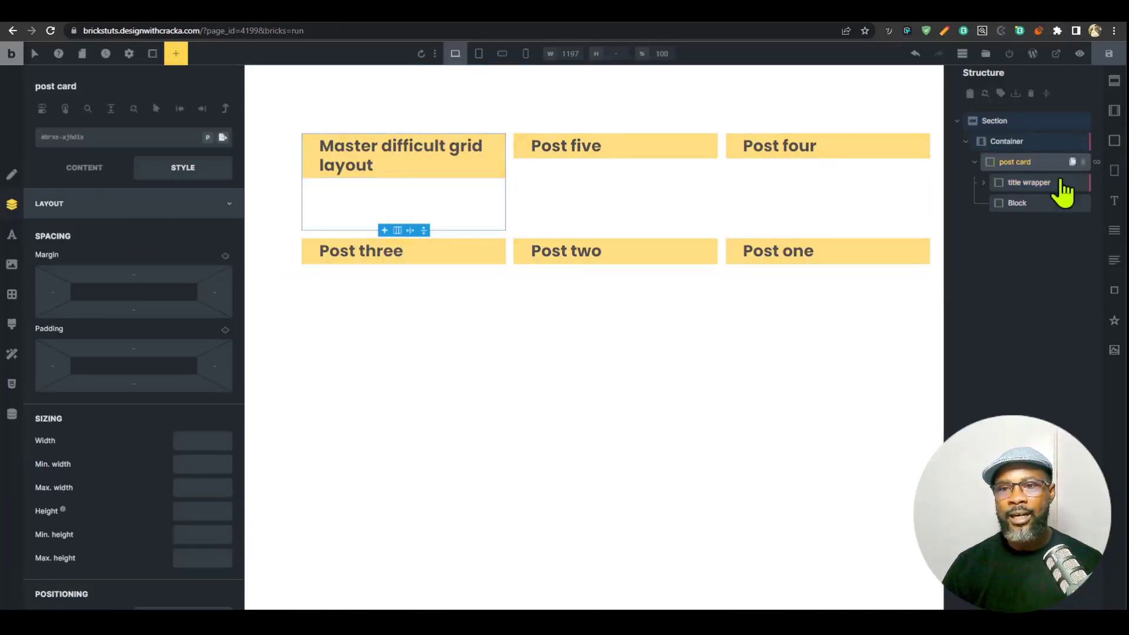
mouse_move(1011, 202)
left_mouse_down()
mouse_move(1001, 207)
mouse_move(1013, 182)
left_mouse_up()
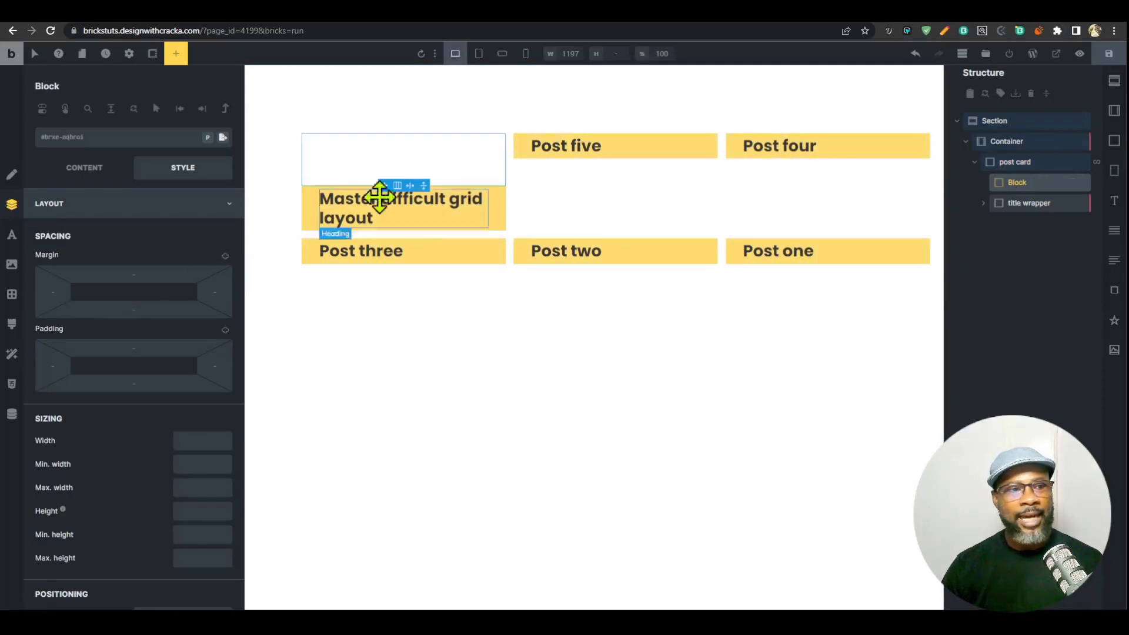
left_click(210, 509)
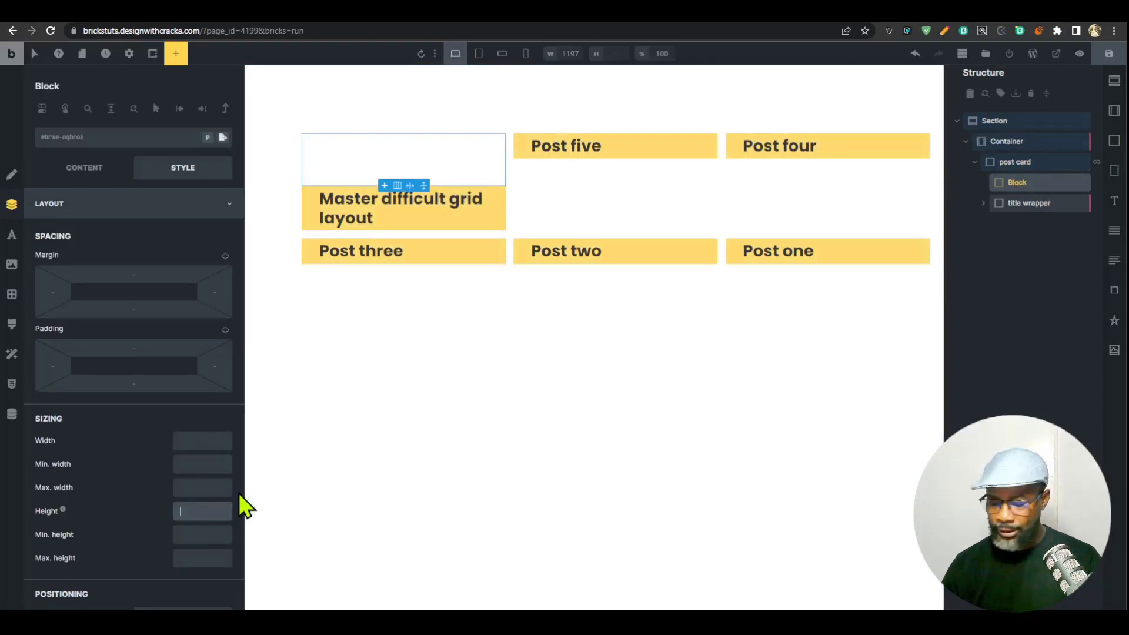
type("300")
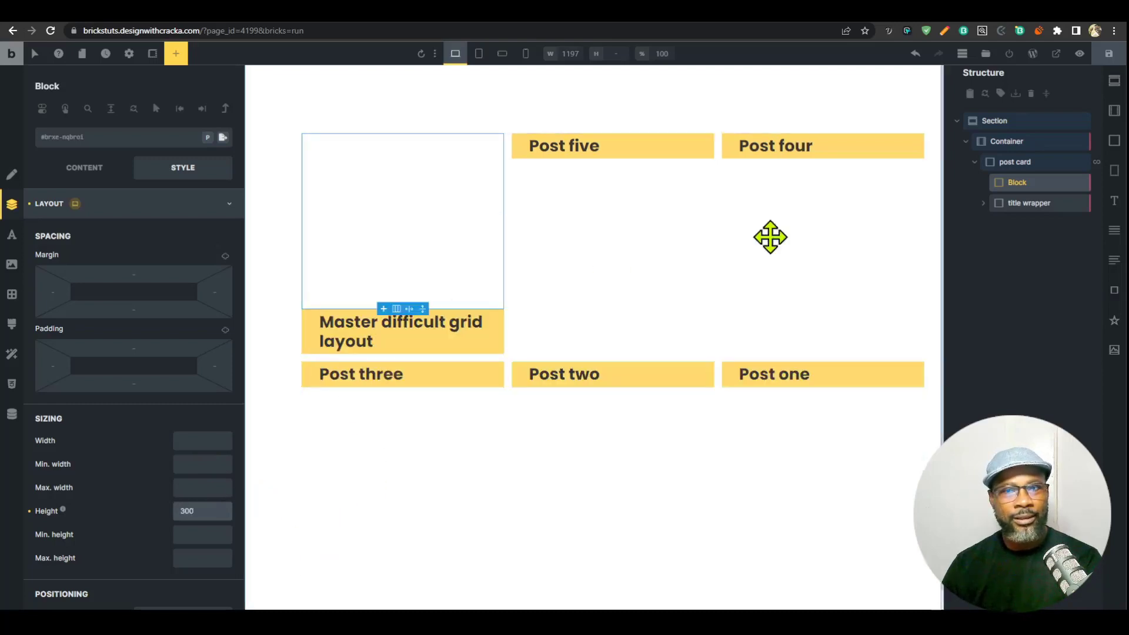
Set the new block's background color to the teal ACSS Global swatch var(--info) and reload the frontend preview.
left_click(85, 206)
left_click(129, 263)
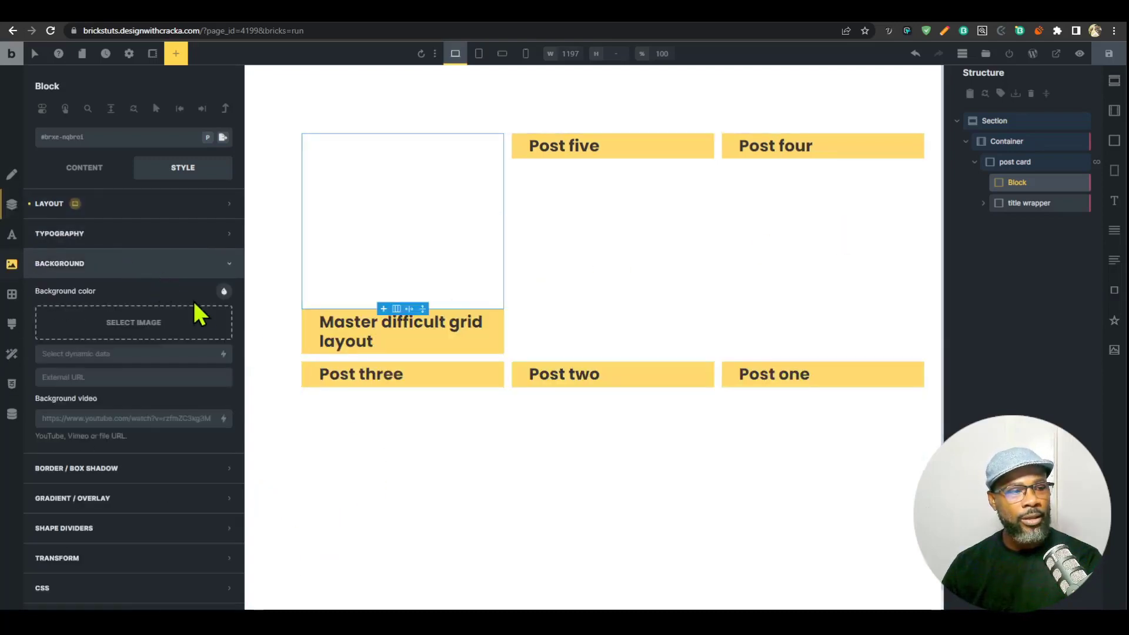
left_click(223, 297)
left_click(108, 389)
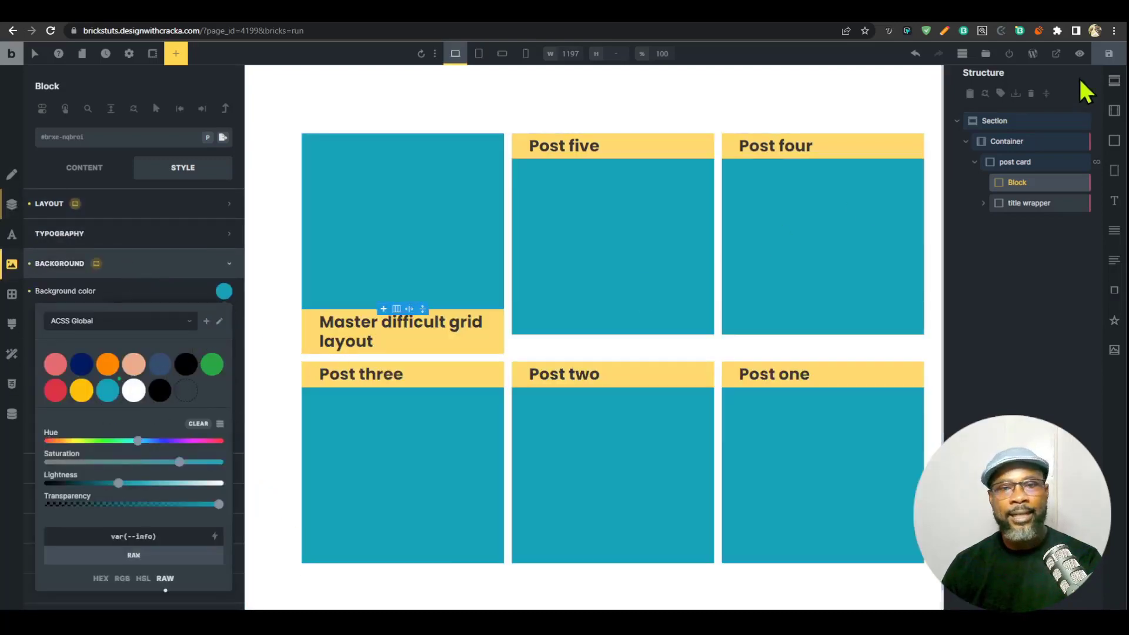
left_click(894, 23)
key("ctrl+r")
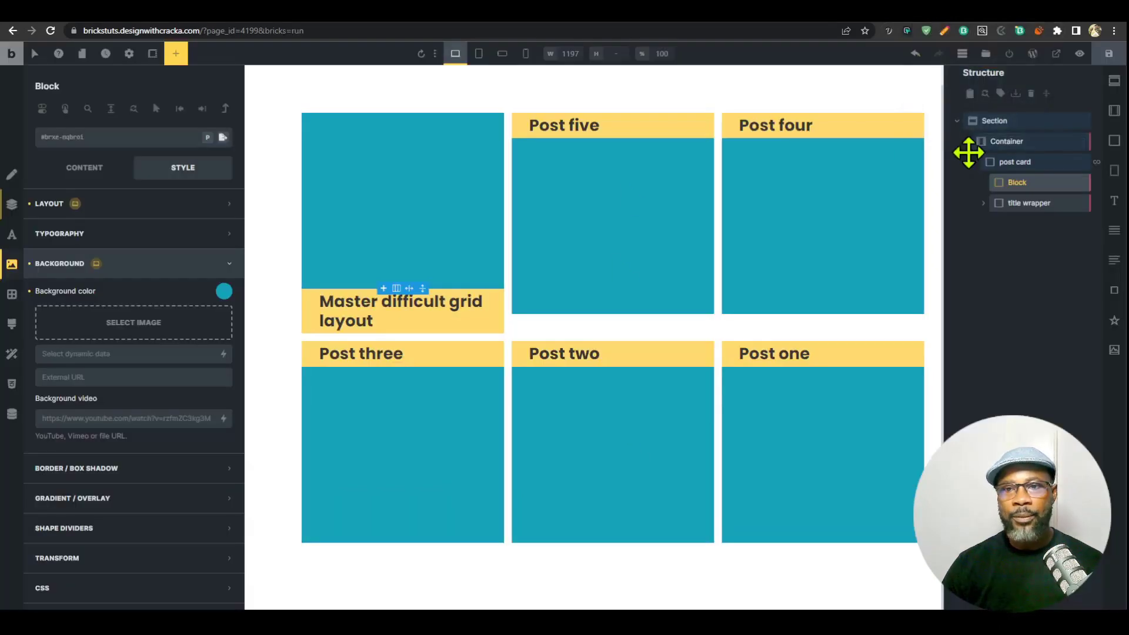
Open the custom CSS settings of the post card.
left_click(1025, 163)
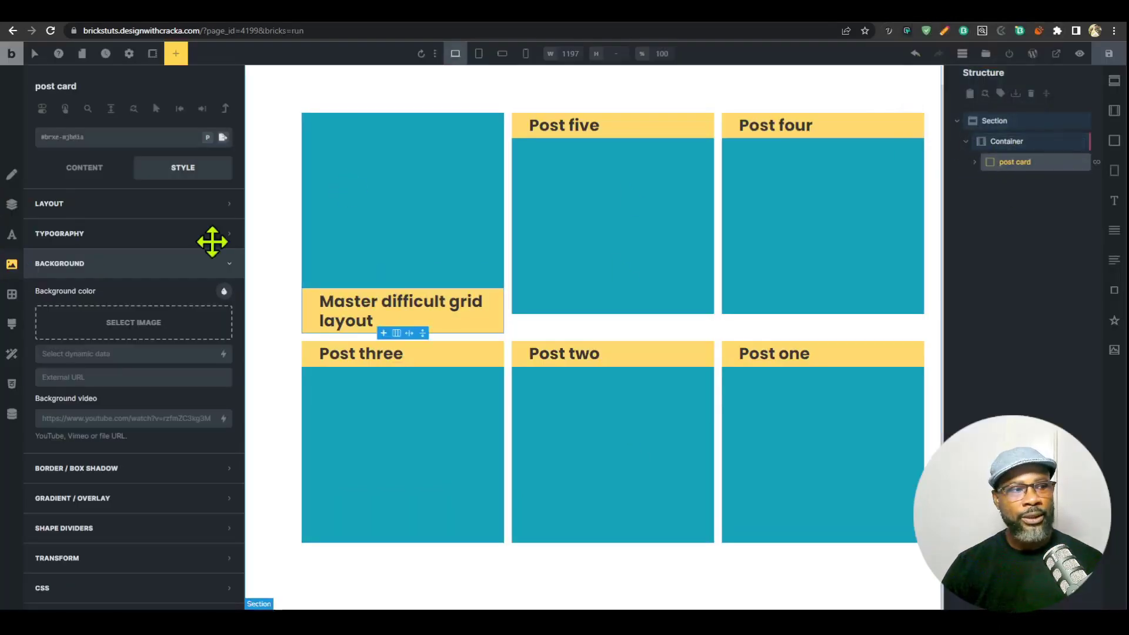
left_click(12, 383)
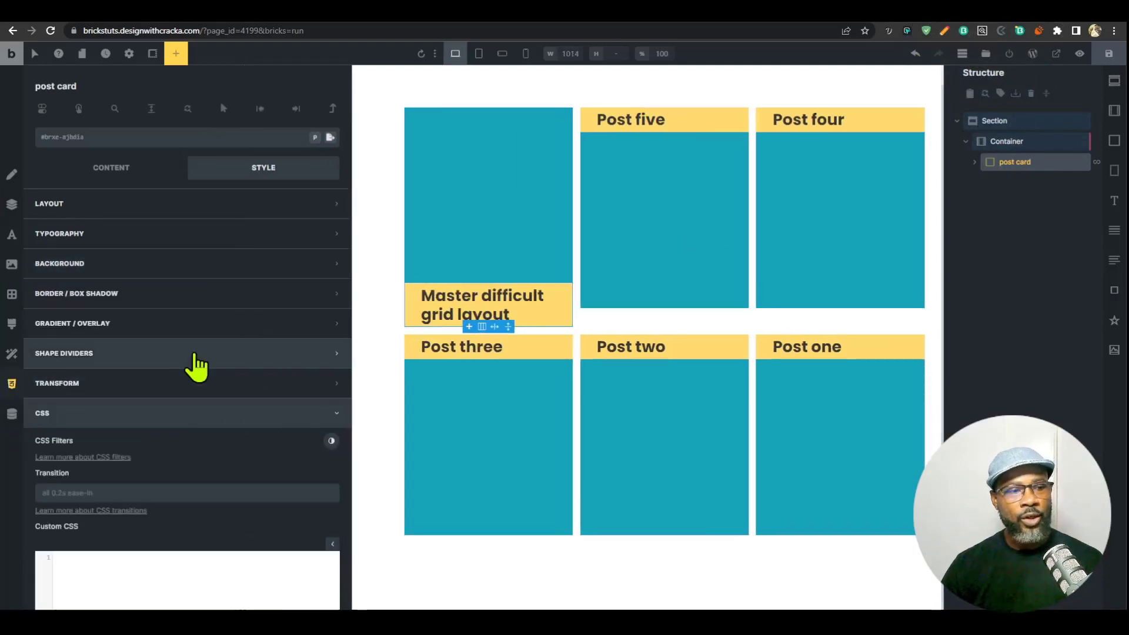
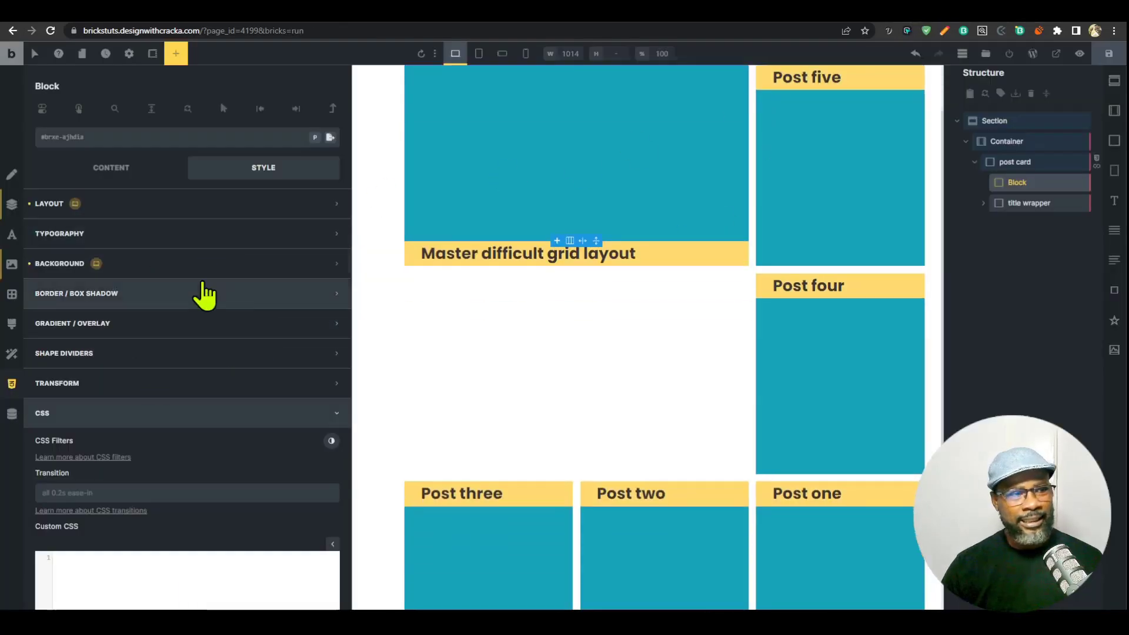
Remove the placeholder block's fixed height and set its minimum height to 300.
left_click(144, 206)
scroll(301, 450, "down", 2)
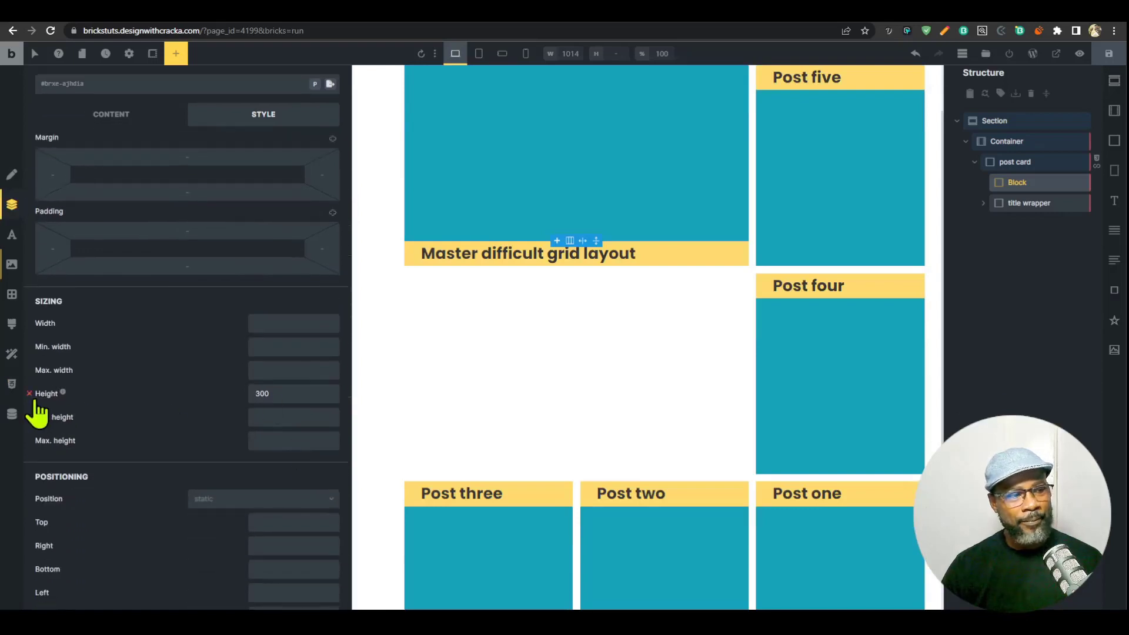
left_click(31, 395)
left_click(282, 423)
type("6")
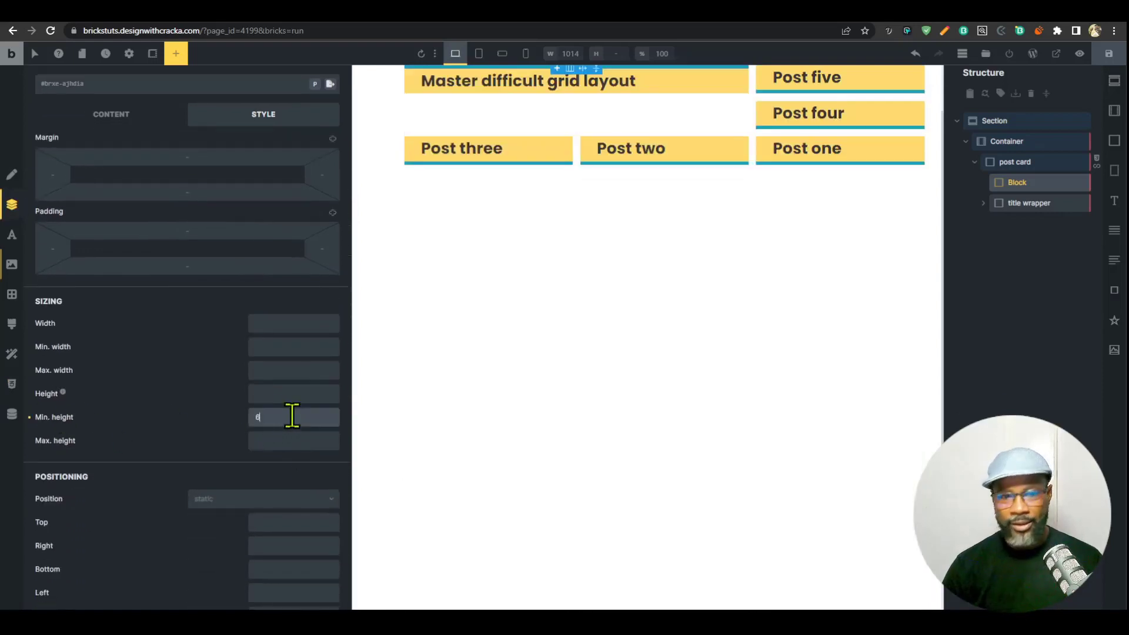
key("BackSpace")
type("300")
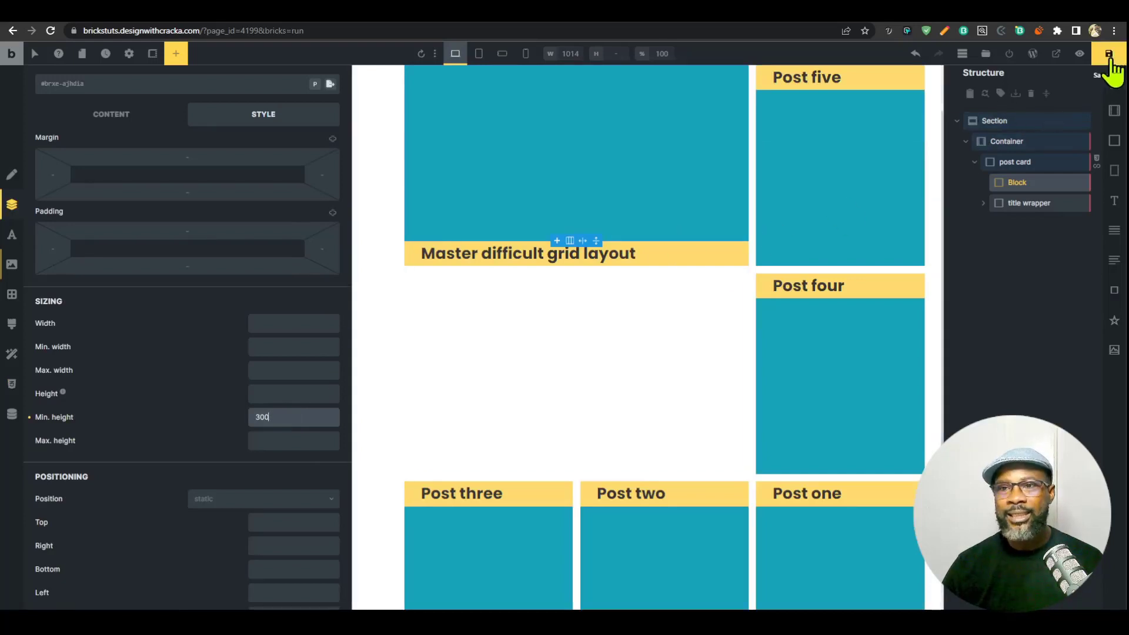
Save the page and reload the frontend preview to check the cards with the minimum height applied.
left_click(1109, 54)
left_click(945, 13)
key("ctrl+r")
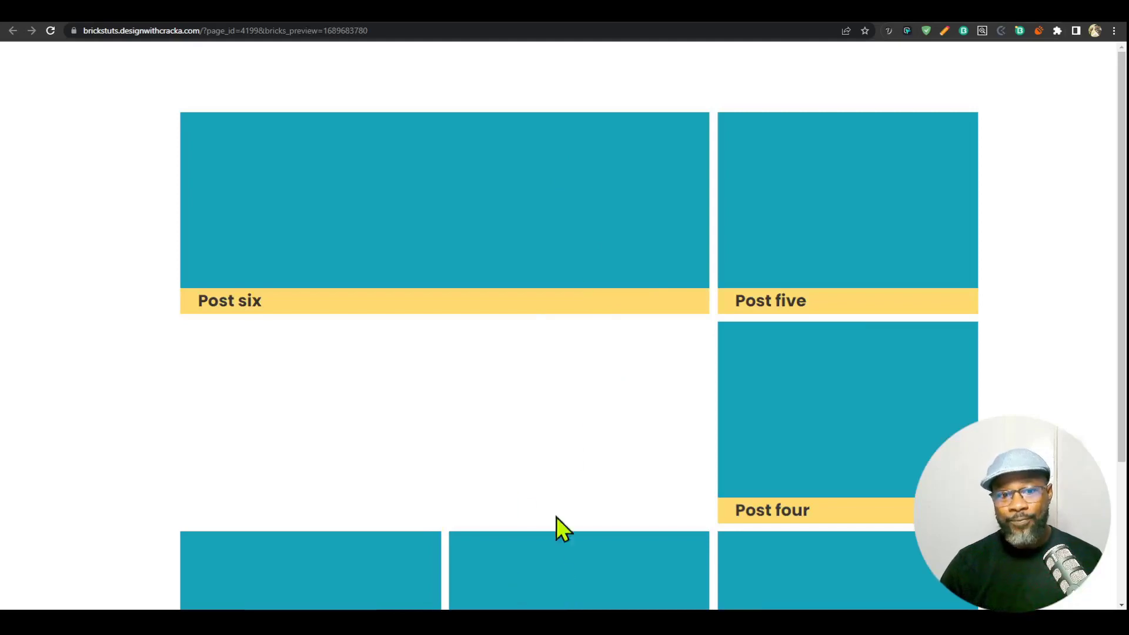
scroll(629, 500, "down", 3)
scroll(659, 482, "up", 3)
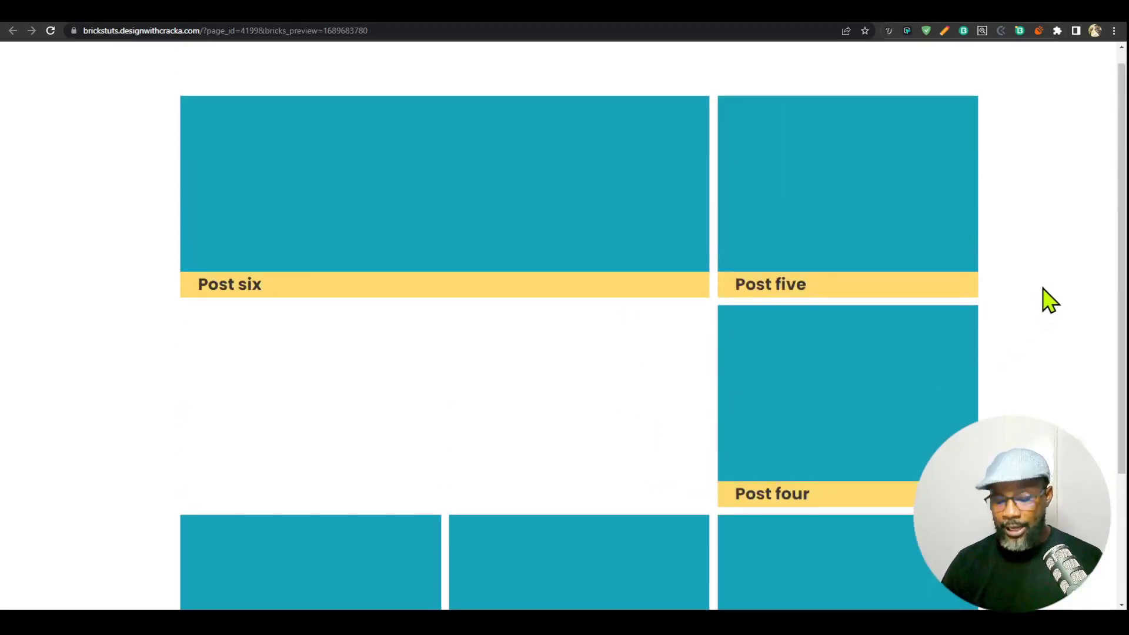
Inspect the featured Post six card in the frontend preview to compare its grid area with its visible content.
key("ctrl+shift+c")
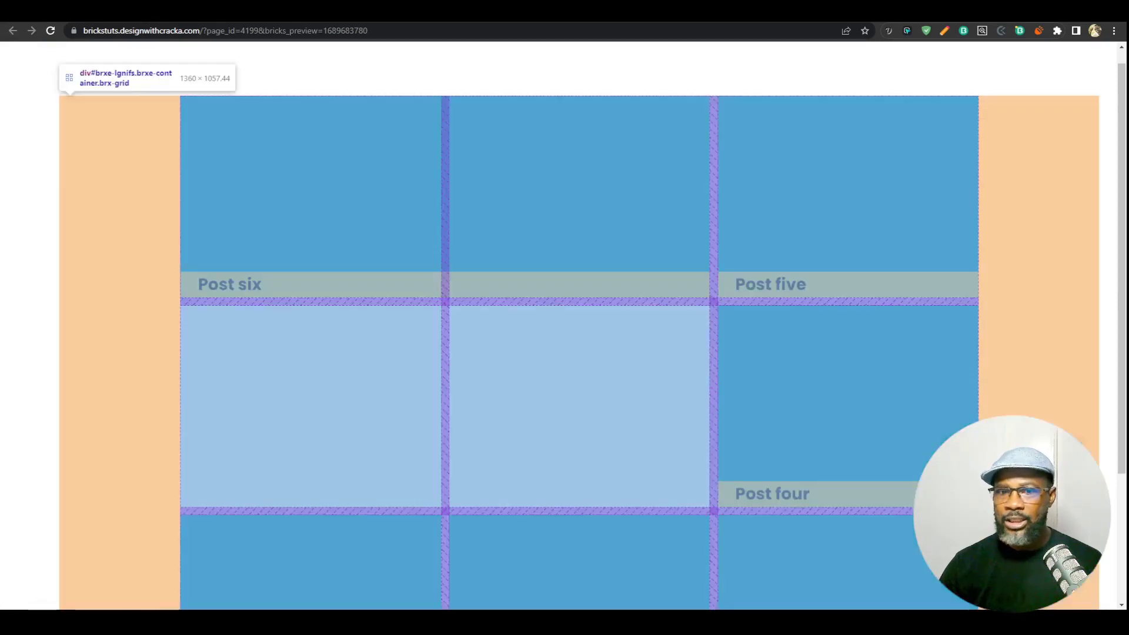
left_click(611, 213)
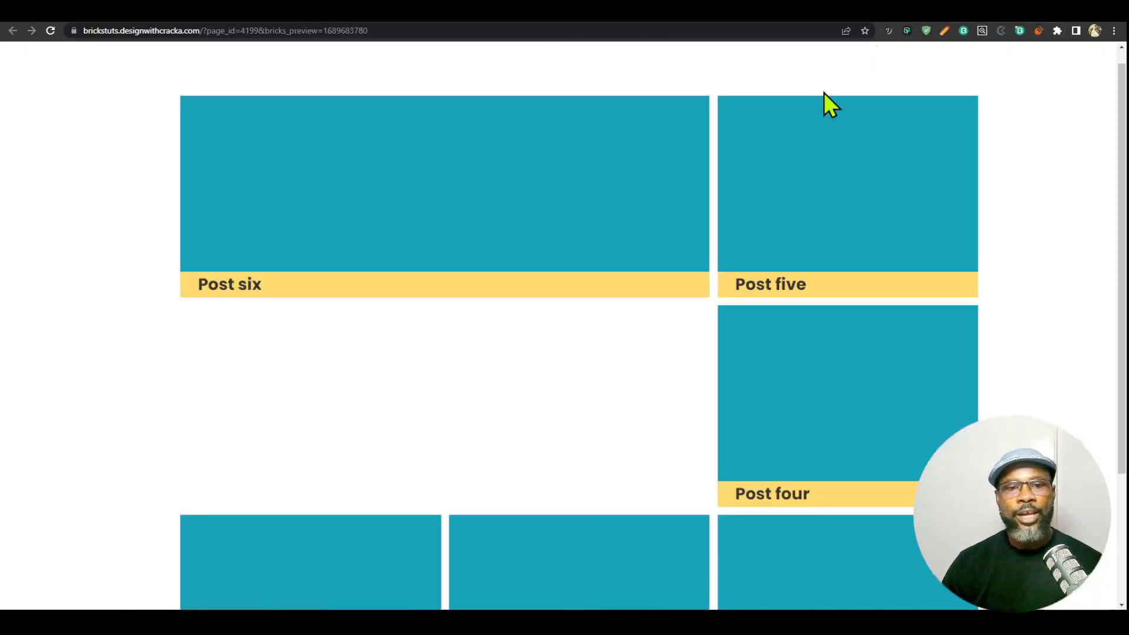
scroll(662, 391, "down", 1)
scroll(663, 389, "up", 1)
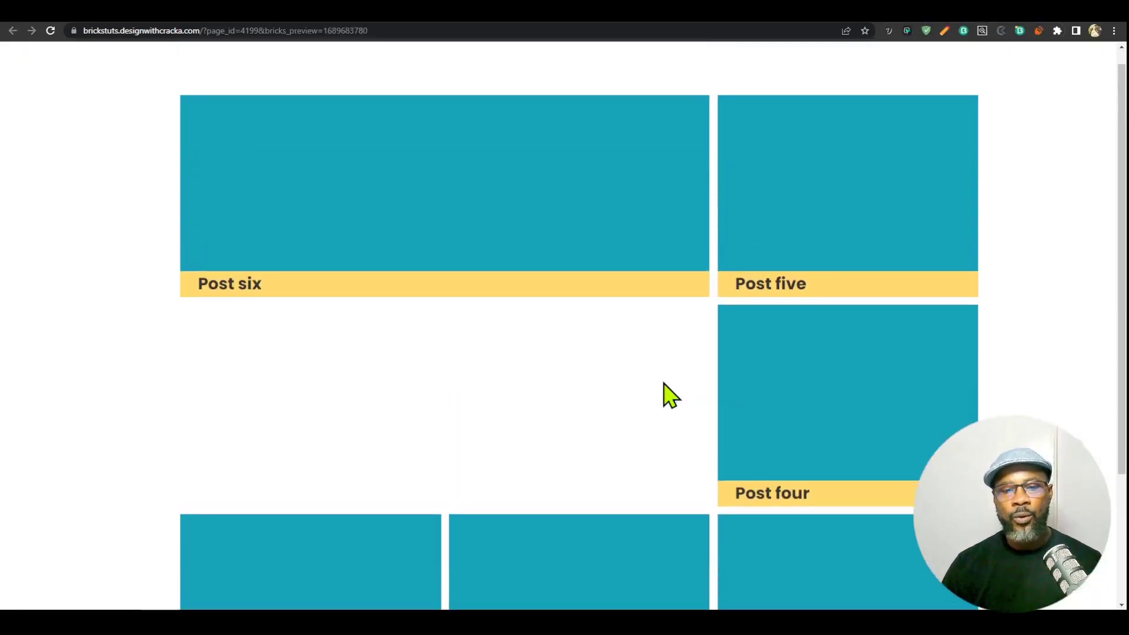
scroll(664, 385, "down", 2)
scroll(669, 400, "up", 2)
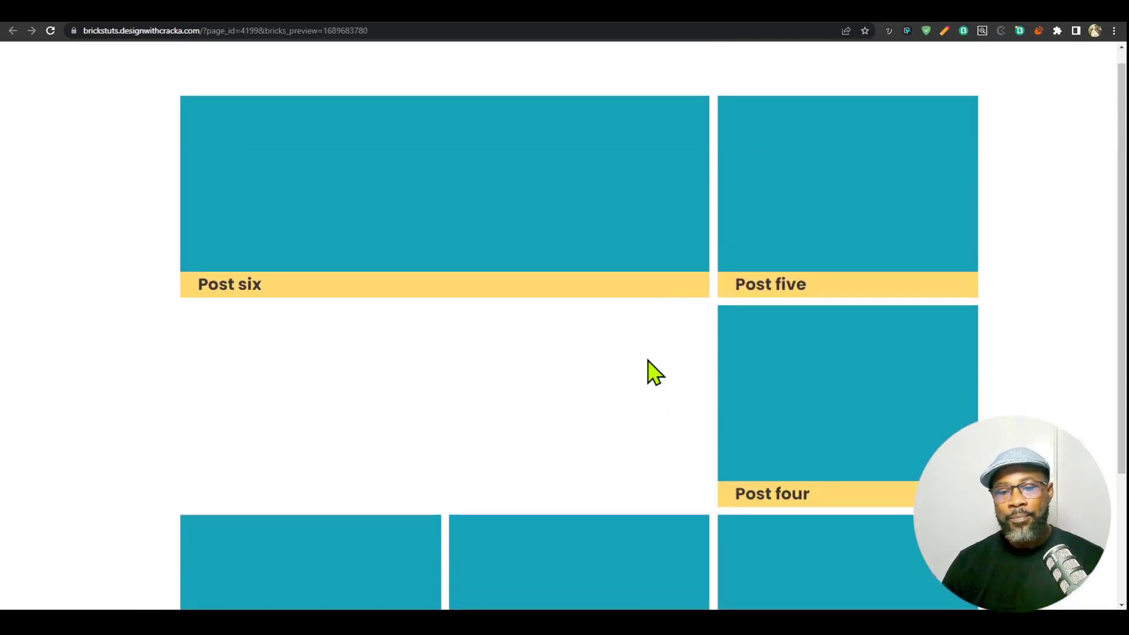
scroll(671, 347, "down", 1)
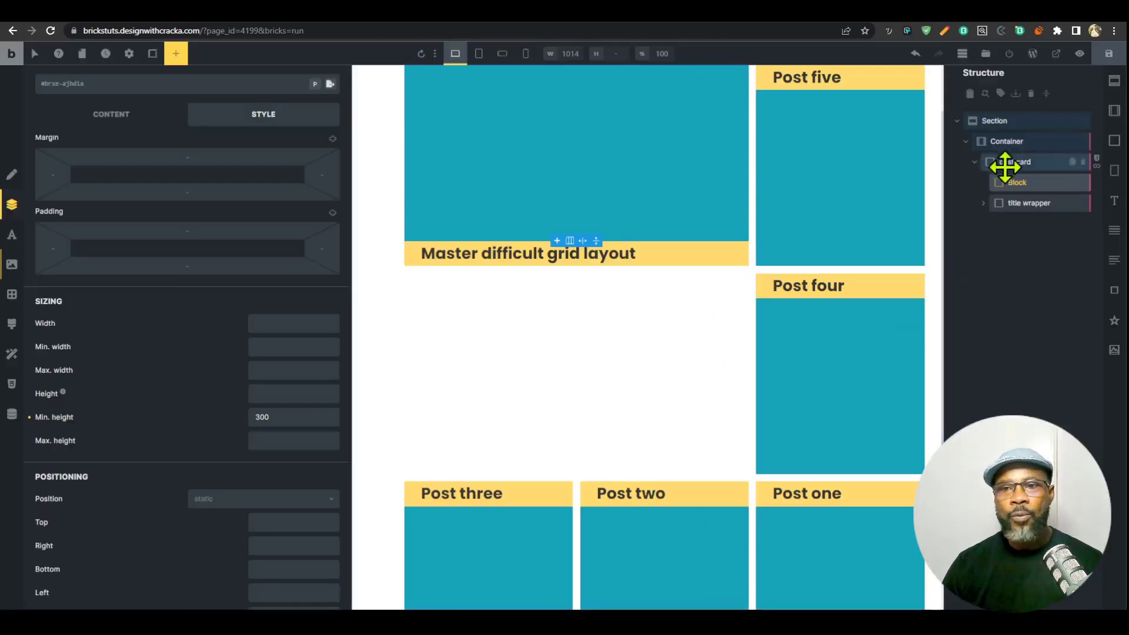
Copy the container's grid template columns value var(--grid-3) into its grid template rows.
left_click(1013, 143)
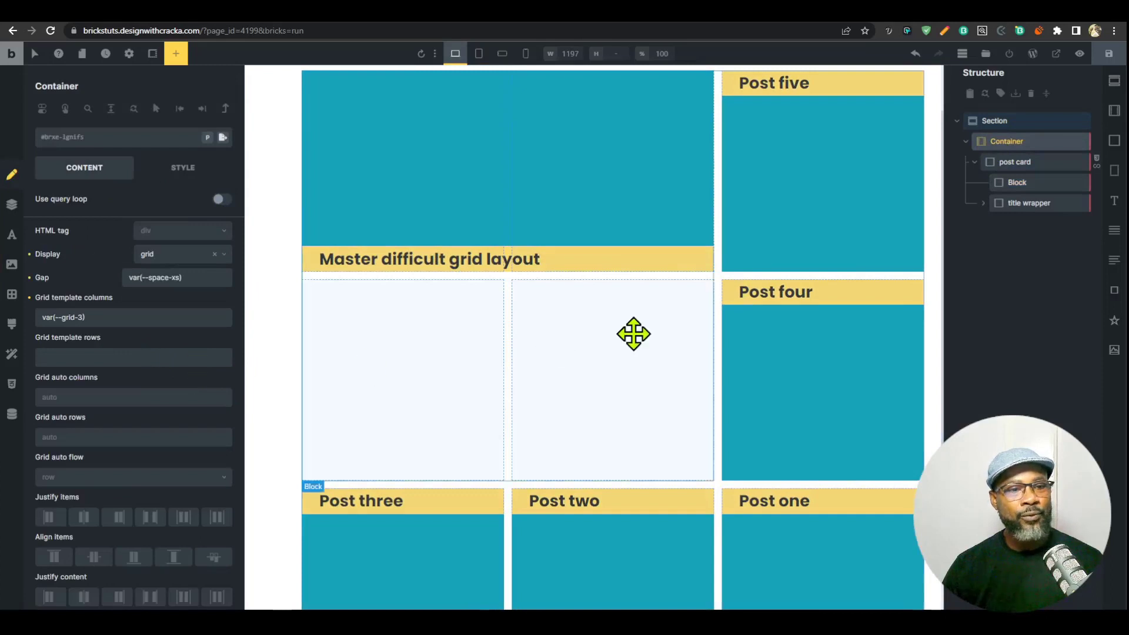
scroll(590, 464, "down", 3)
scroll(599, 435, "up", 3)
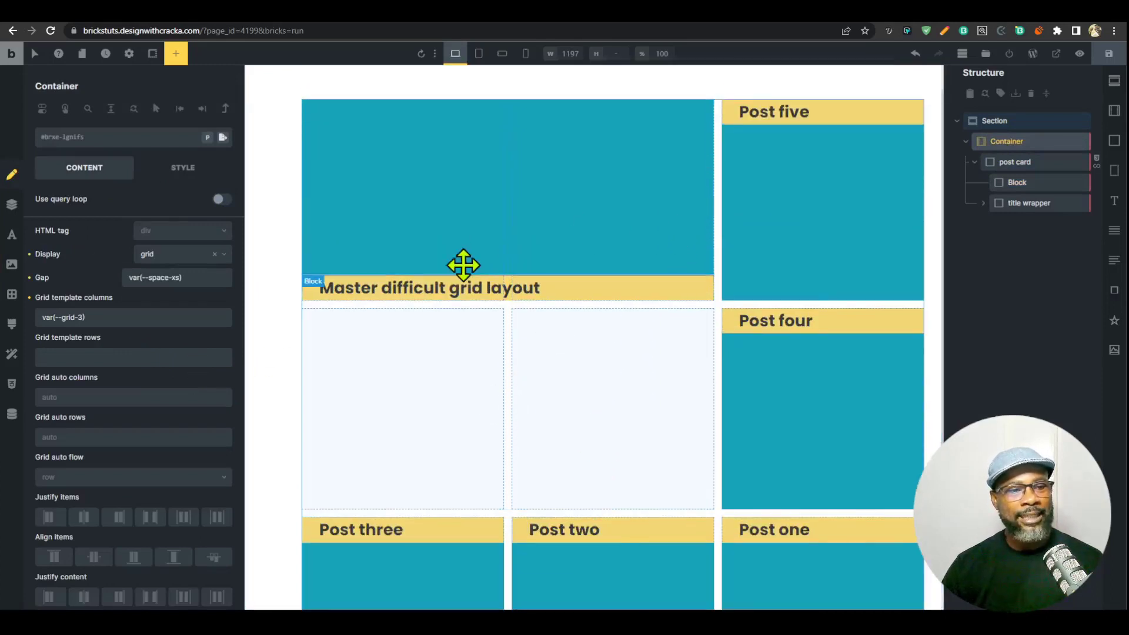
scroll(625, 282, "down", 2)
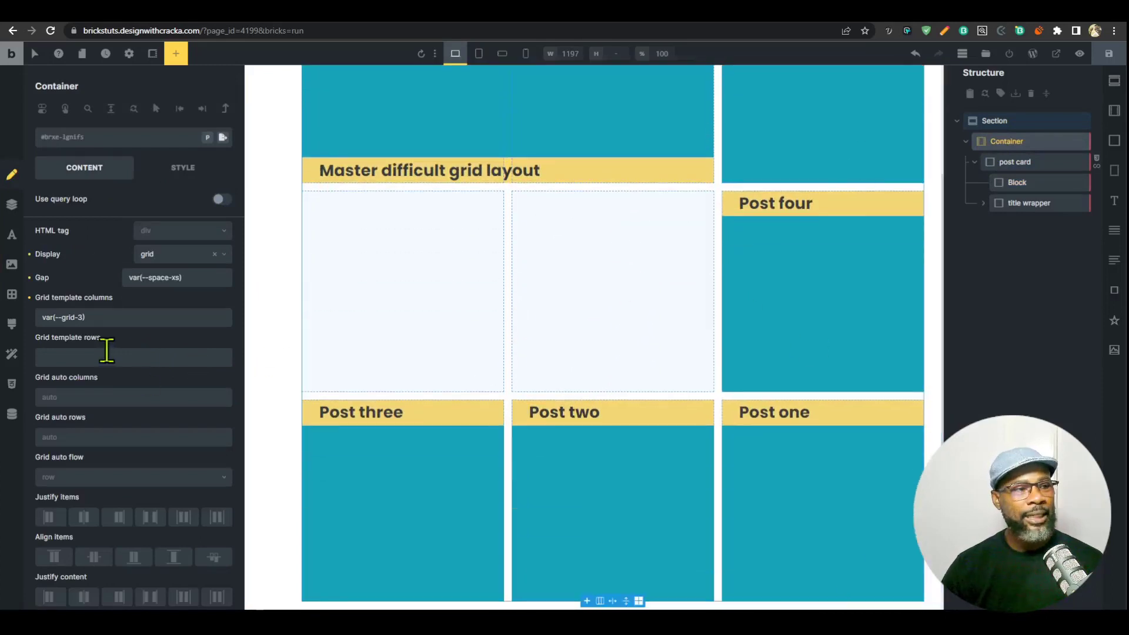
left_click_drag(142, 314, 11, 328)
key("ctrl+c")
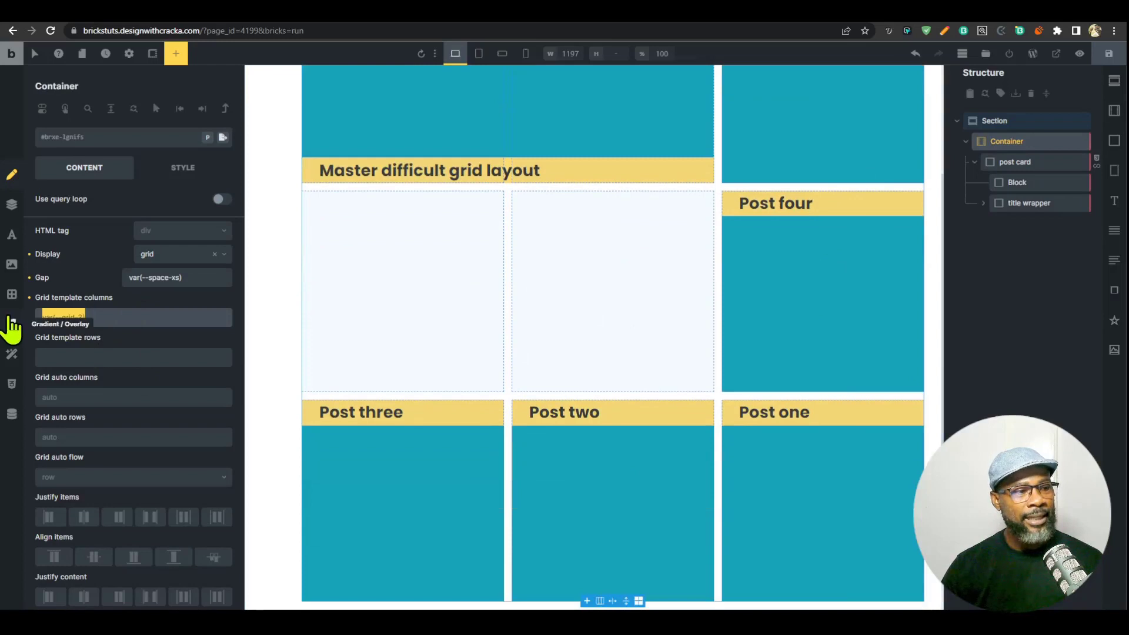
left_click(96, 357)
key("ctrl+v")
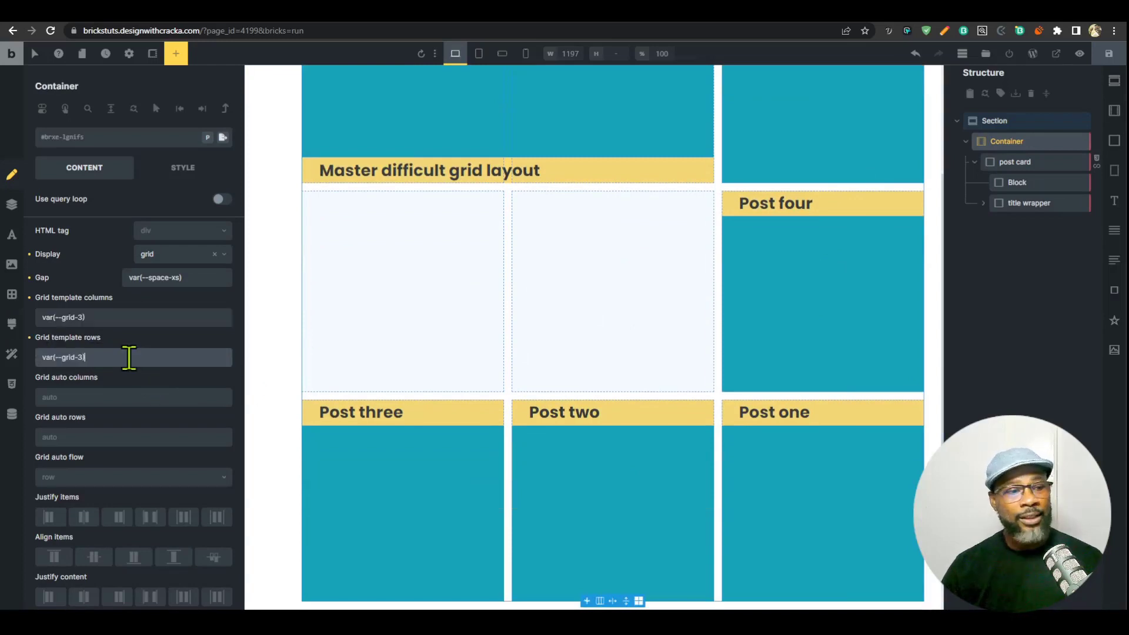
Try var(--grid-4) for the container's grid template rows, and set the value back to var(--grid-3).
left_click(78, 354)
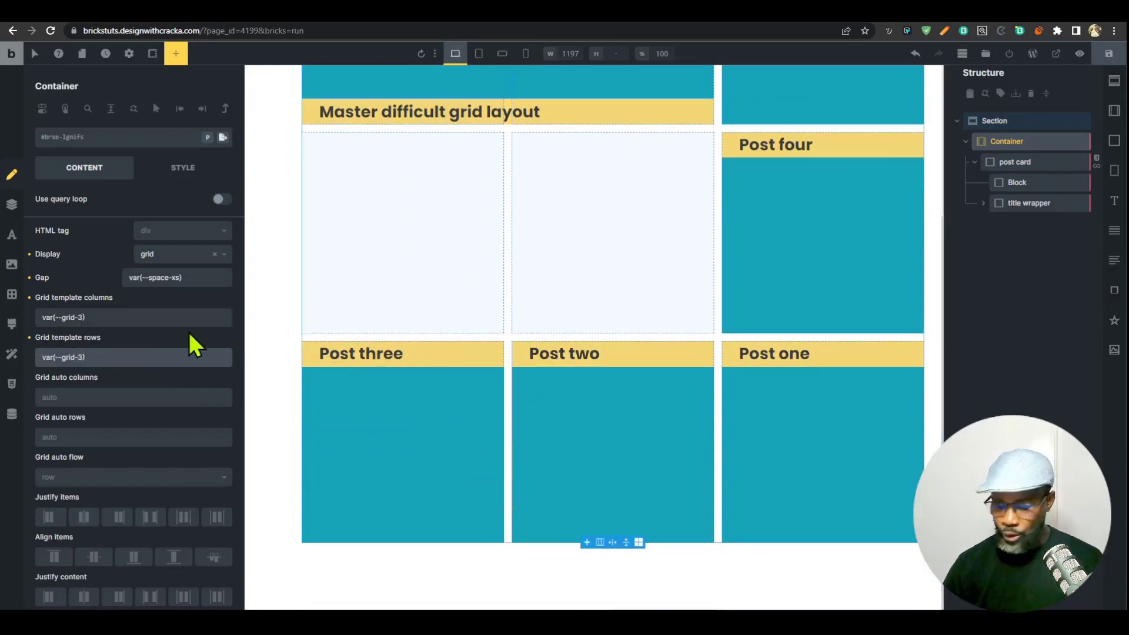
key("shift+Right")
type("4")
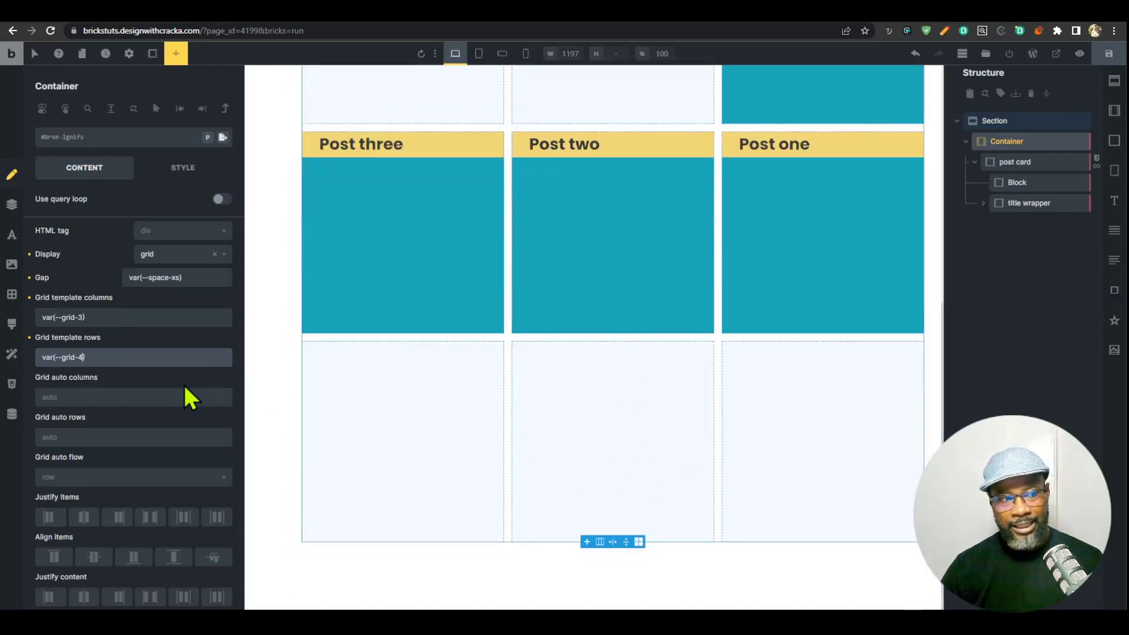
key("BackSpace")
type("3")
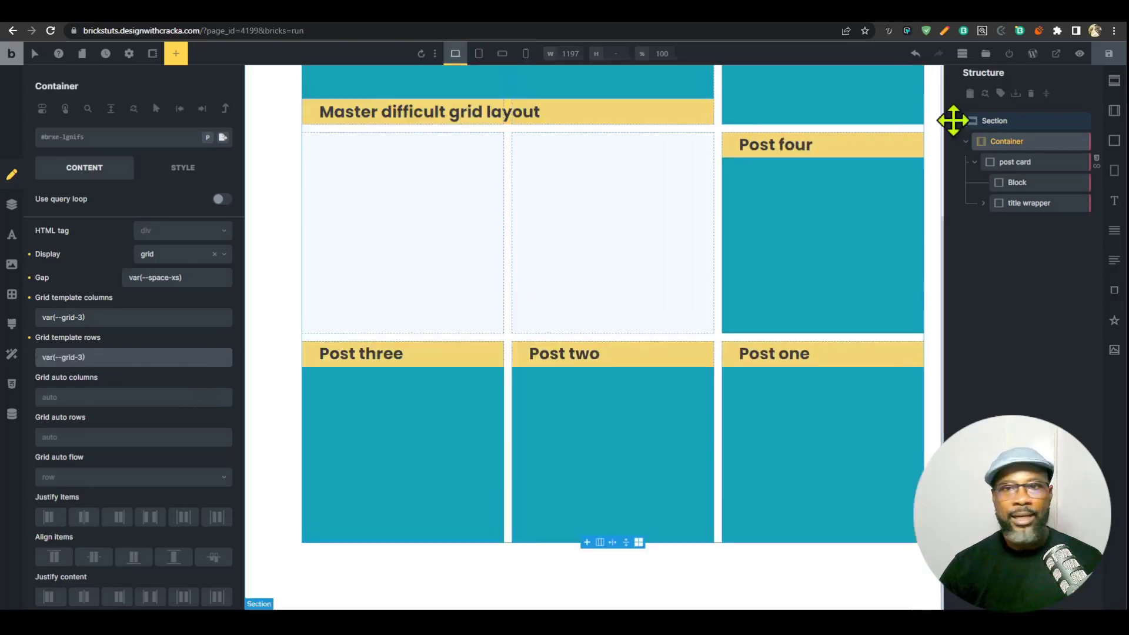
Save the page and check the grid layout with the explicit template rows in the frontend preview.
left_click(1107, 54)
left_click(945, 13)
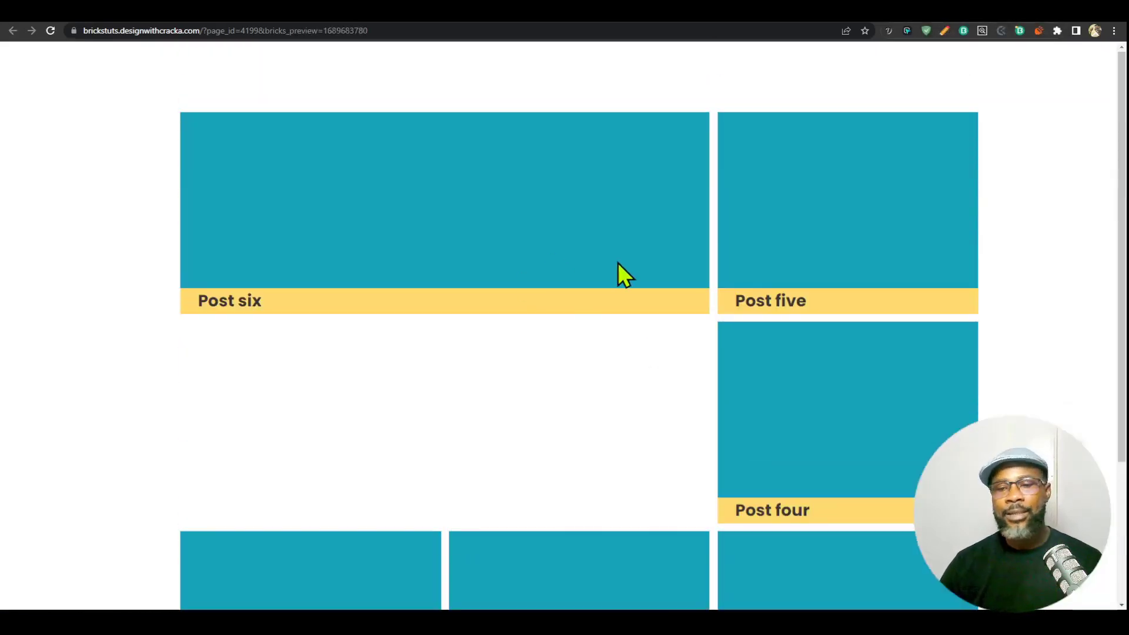
scroll(616, 273, "down", 2)
scroll(617, 273, "up", 2)
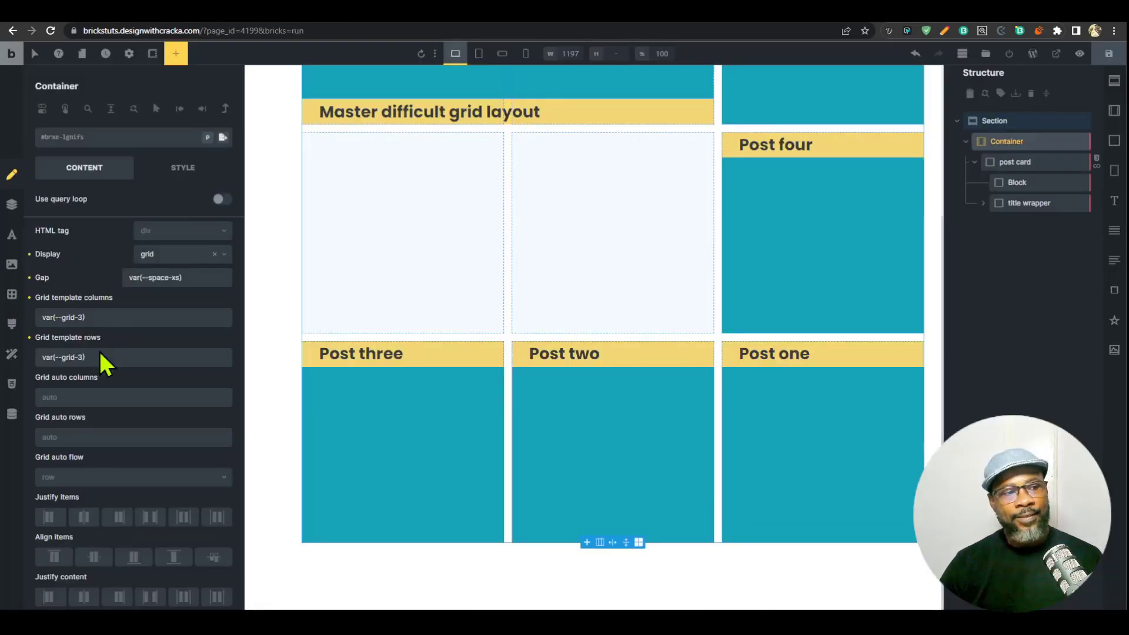
Clear the container's grid template rows value and look over the rows of the post grid.
left_click(127, 357)
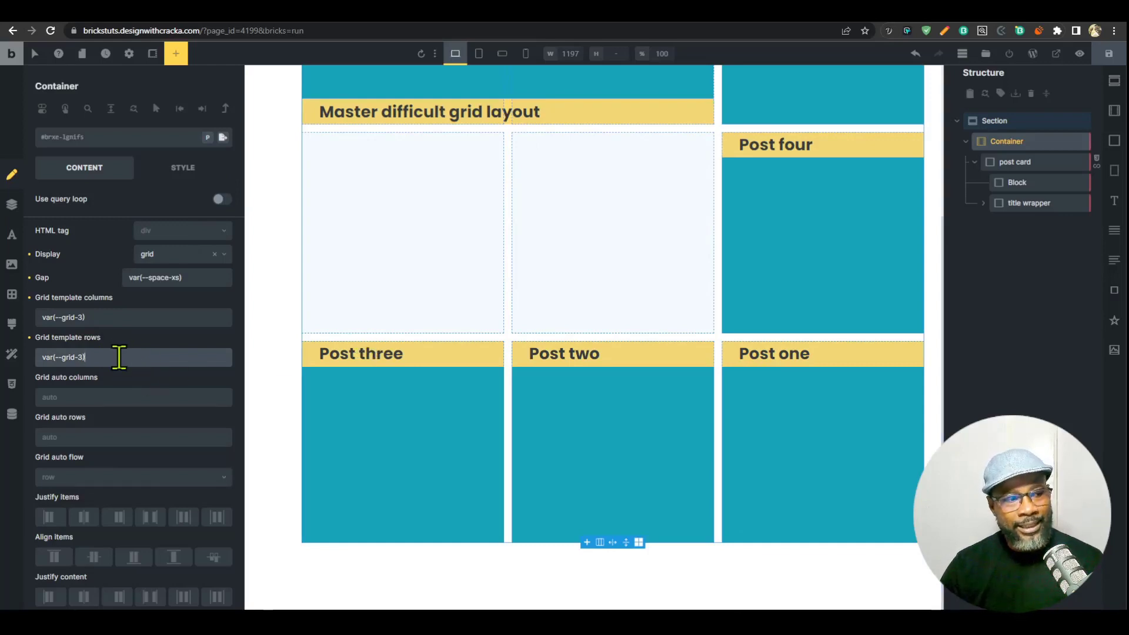
left_click_drag(118, 357, 38, 357)
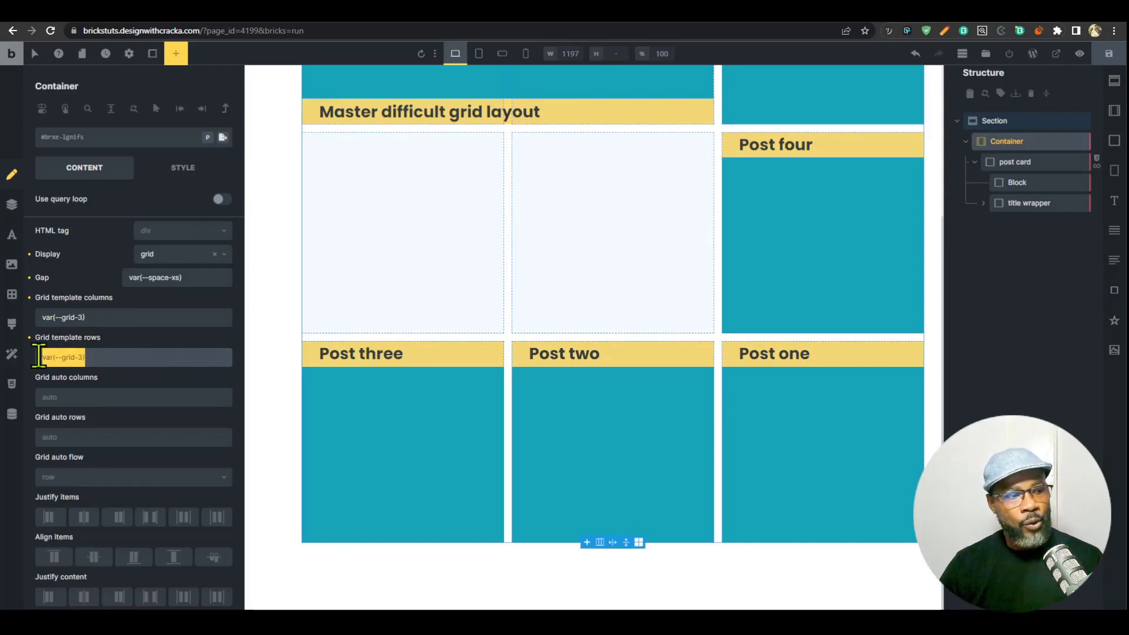
key("BackSpace")
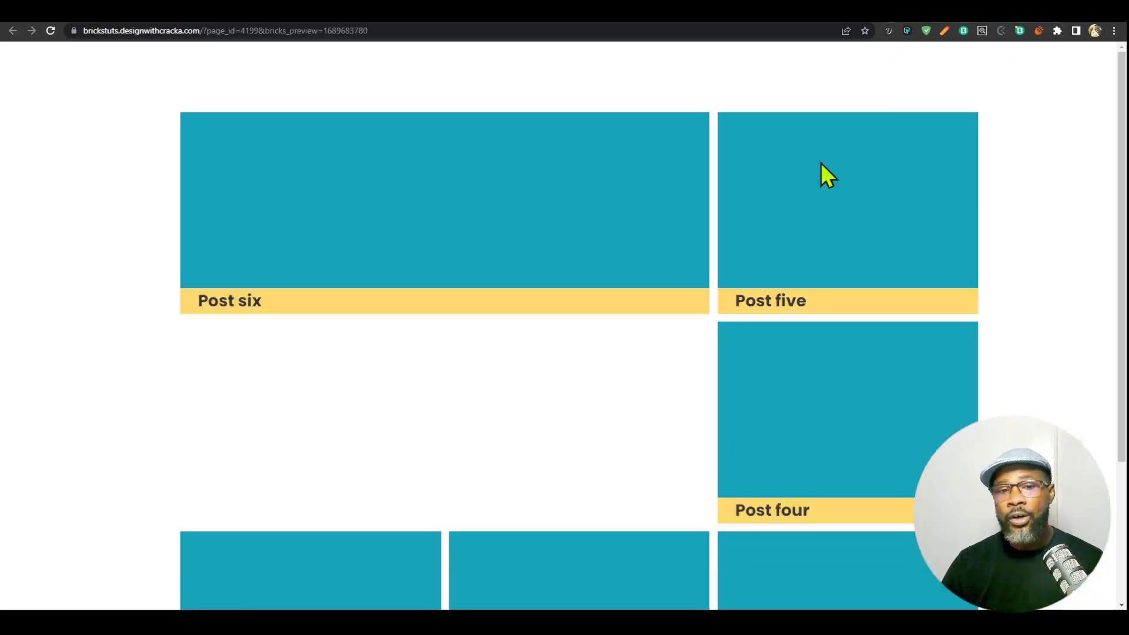
scroll(790, 291, "down", 3)
scroll(748, 352, "down", 1)
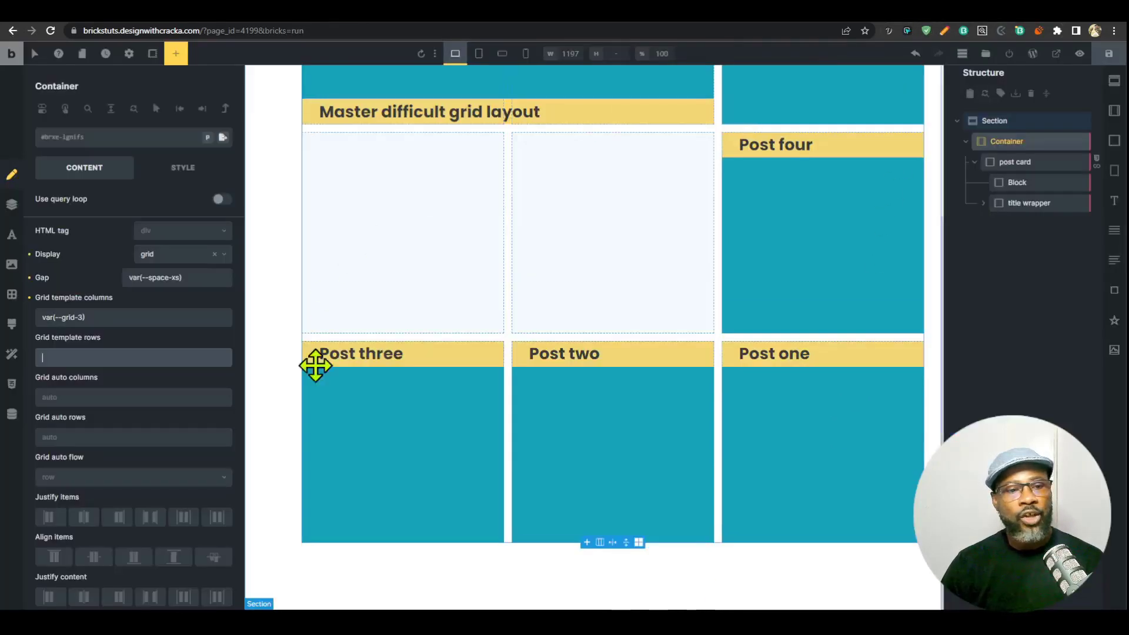
Set the container's grid template rows to var(--grid-2), save the page and check the frontend preview.
right_click(80, 355)
left_click(158, 274)
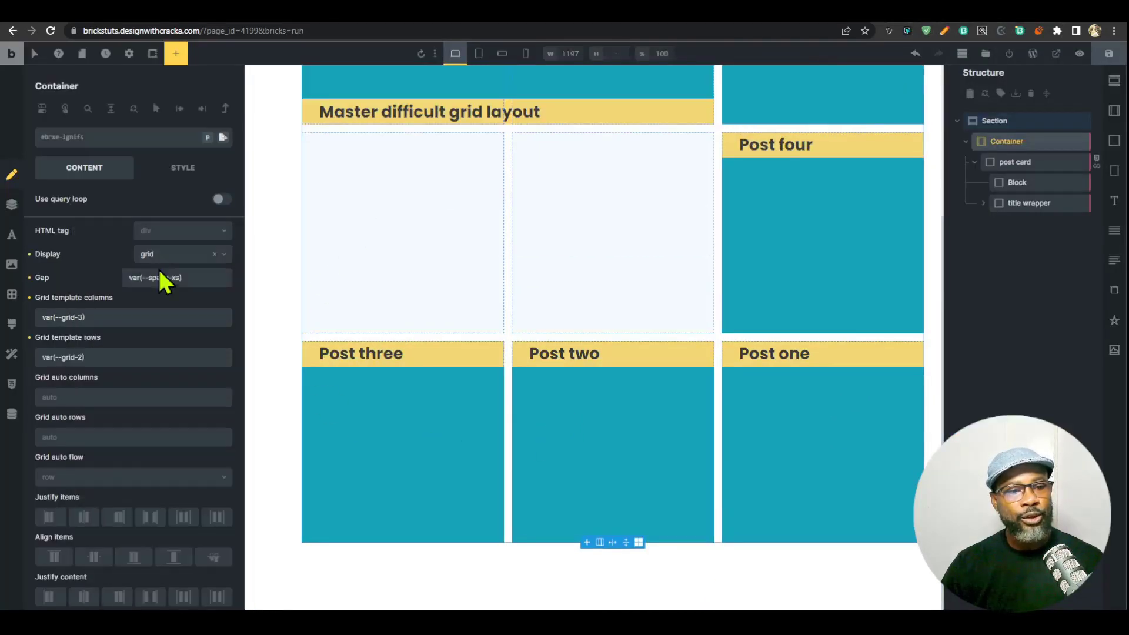
scroll(722, 362, "up", 1)
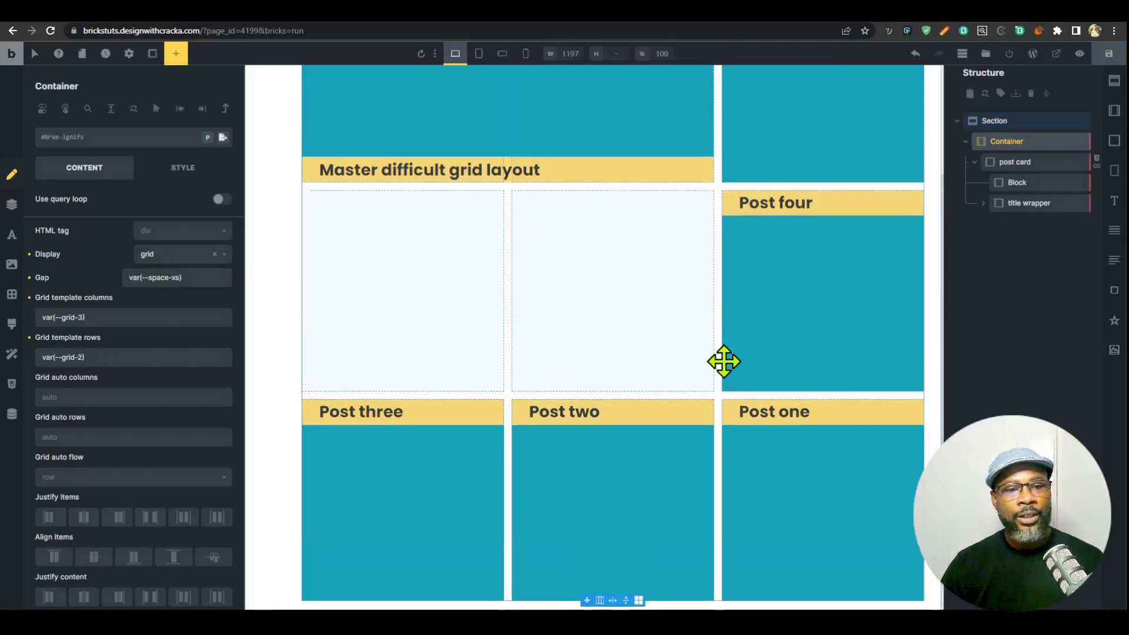
scroll(723, 362, "down", 1)
scroll(744, 375, "up", 4)
left_click(1108, 53)
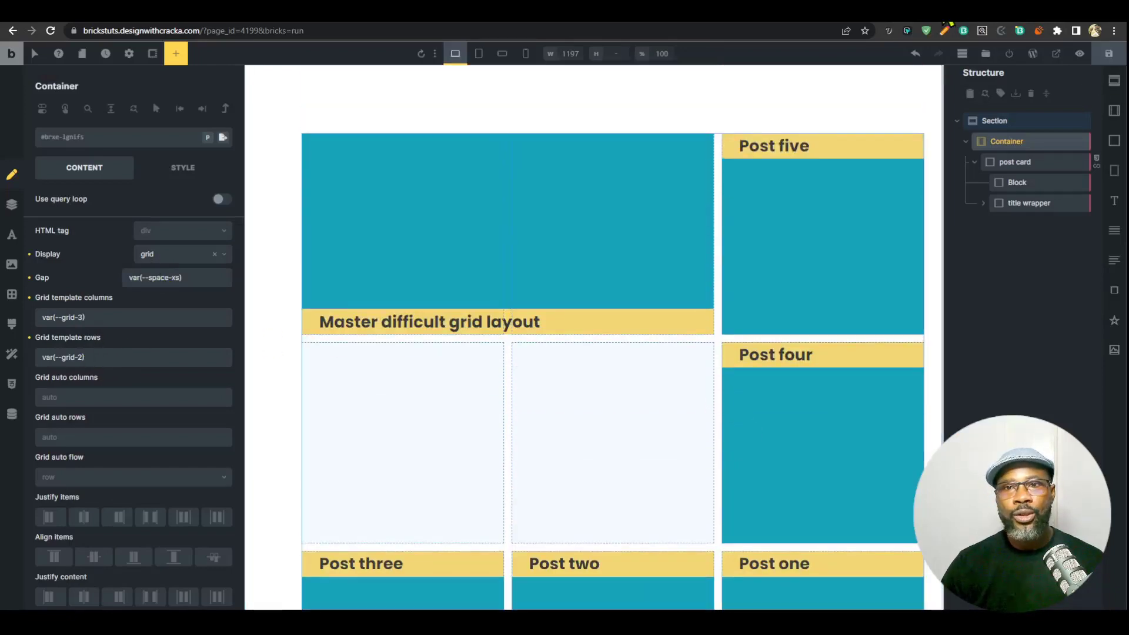
left_click(941, 5)
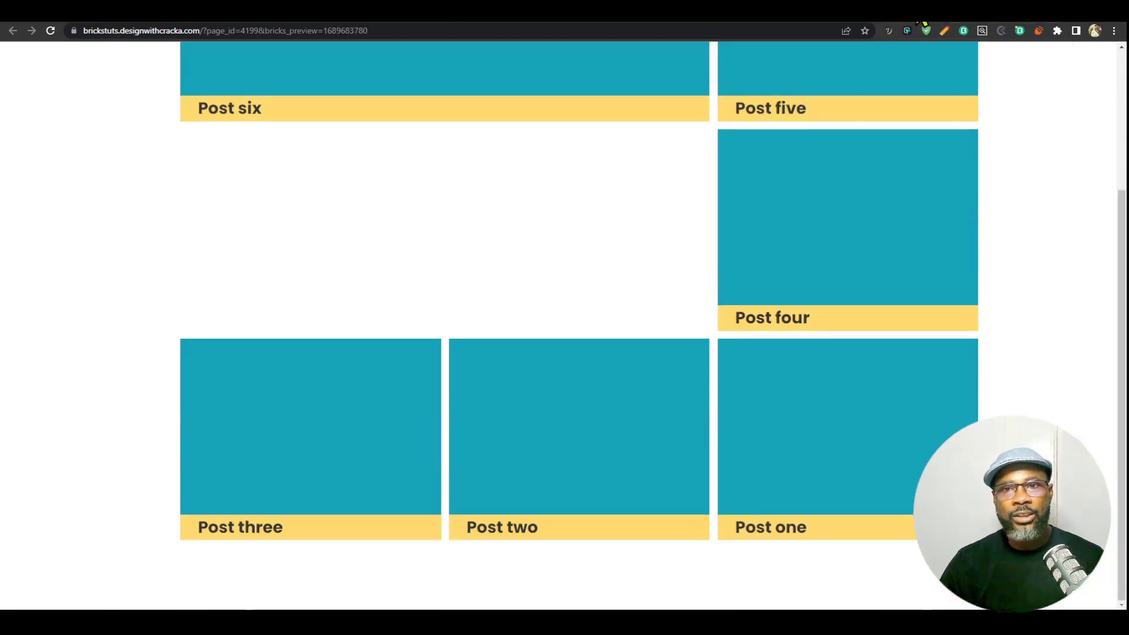
key("ctrl+Tab")
Set the container's grid template rows to var(--grid-4), save the page and check the area below the last posts in the preview.
right_click(105, 357)
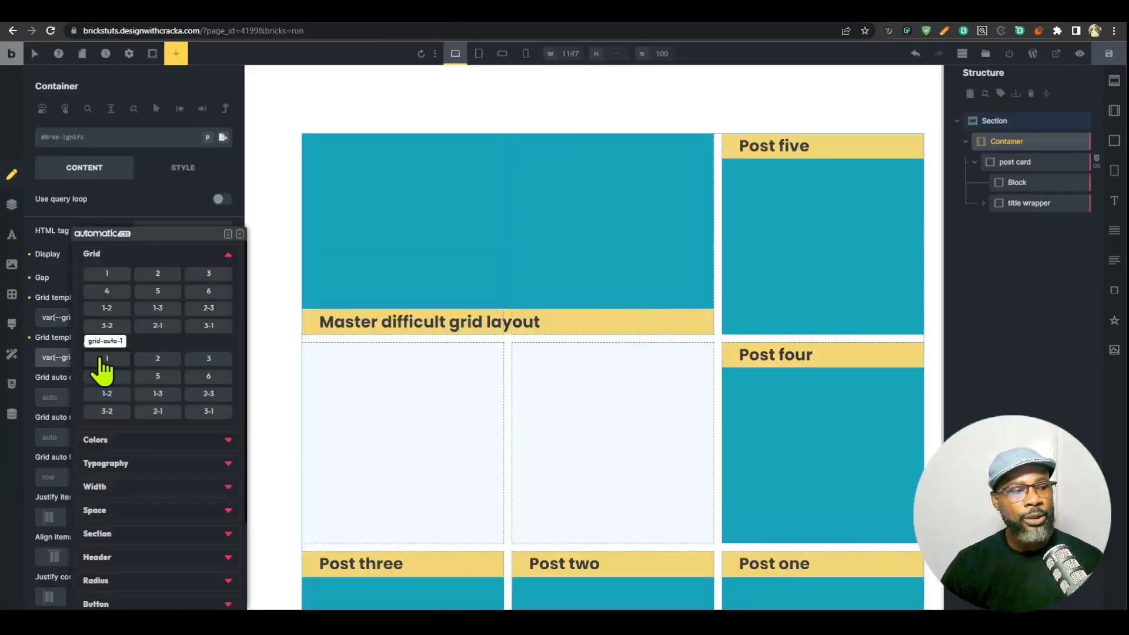
left_click(118, 292)
scroll(622, 486, "down", 5)
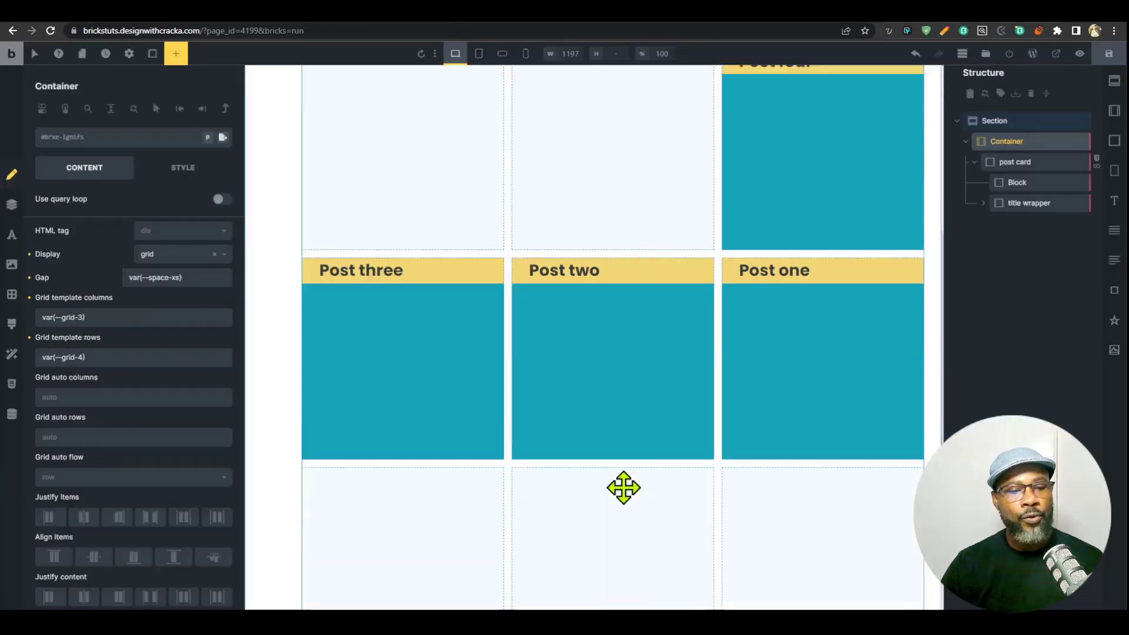
scroll(559, 536, "down", 2)
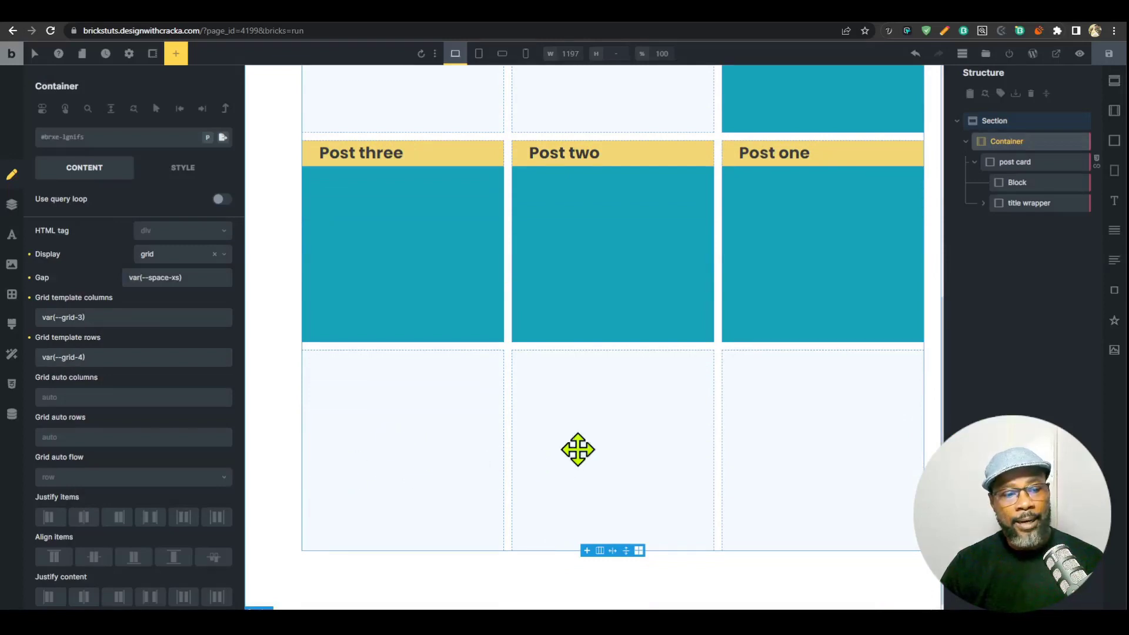
left_click(1112, 53)
left_click(1056, 54)
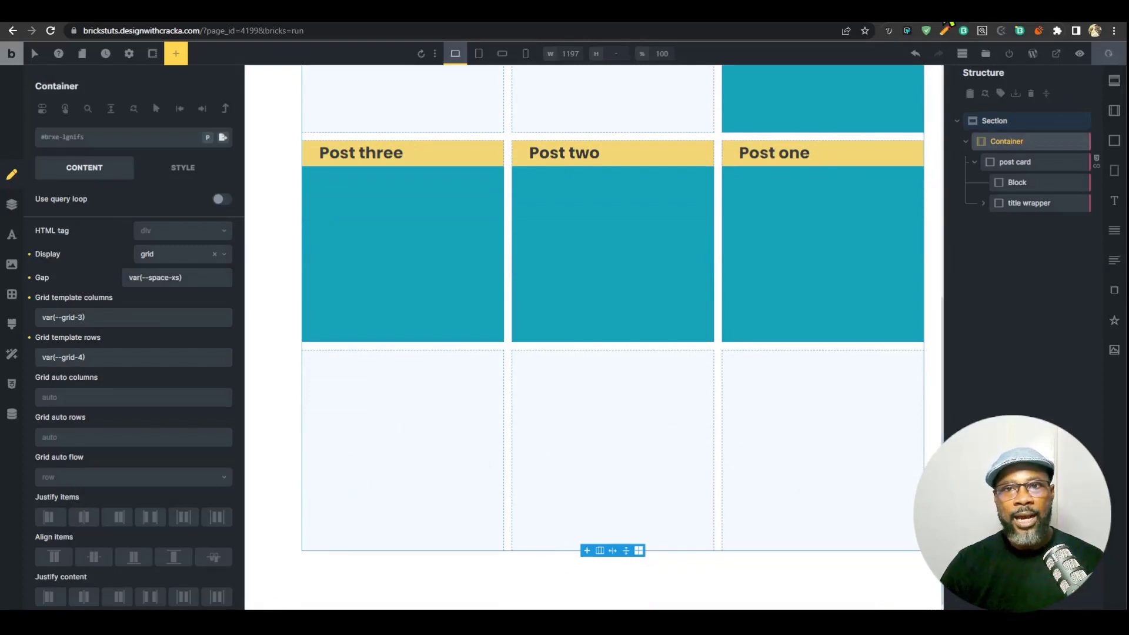
scroll(720, 538, "down", 4)
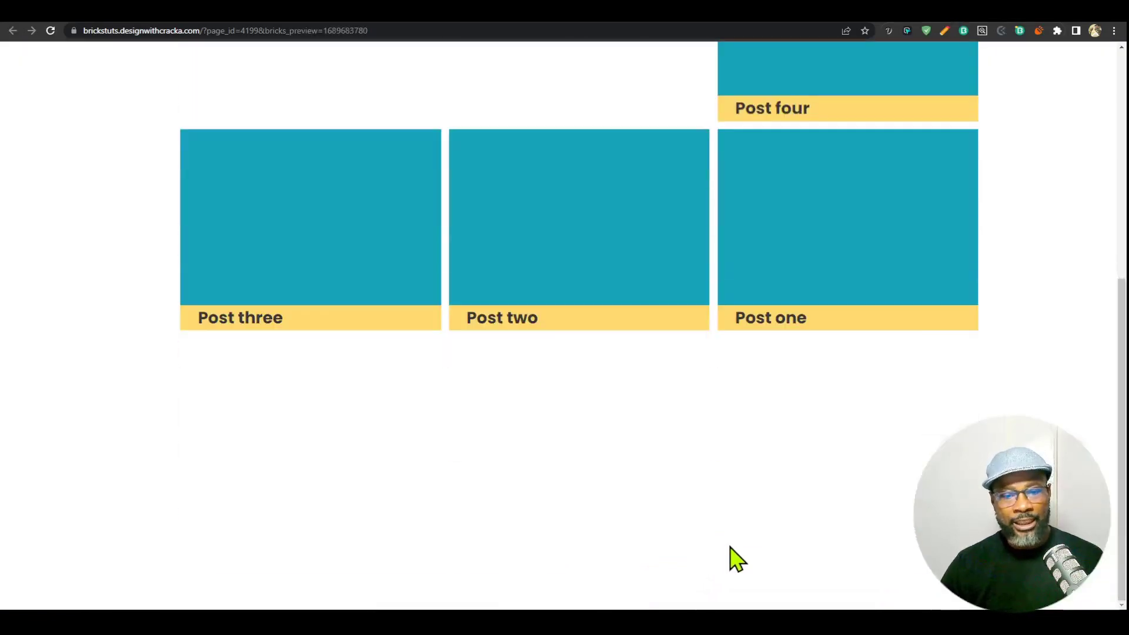
scroll(733, 553, "up", 6)
scroll(746, 549, "down", 6)
scroll(769, 443, "up", 2)
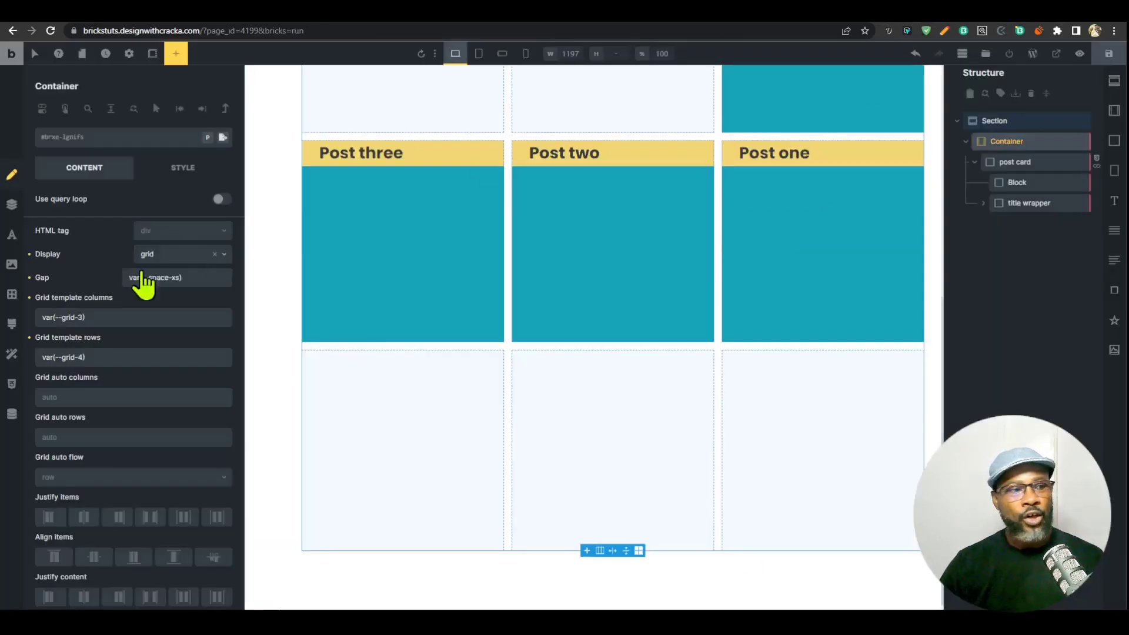
Clear the container's grid template rows value.
left_click(29, 338)
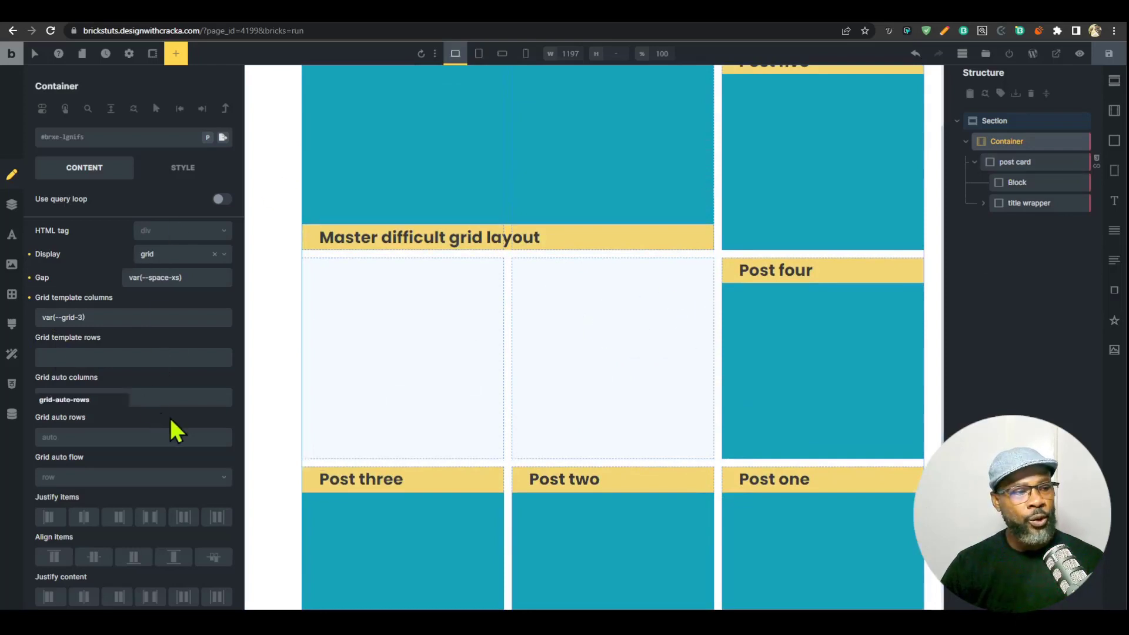
Clear the minimum height of the image Block inside the post card and save the page.
scroll(159, 475, "down", 1)
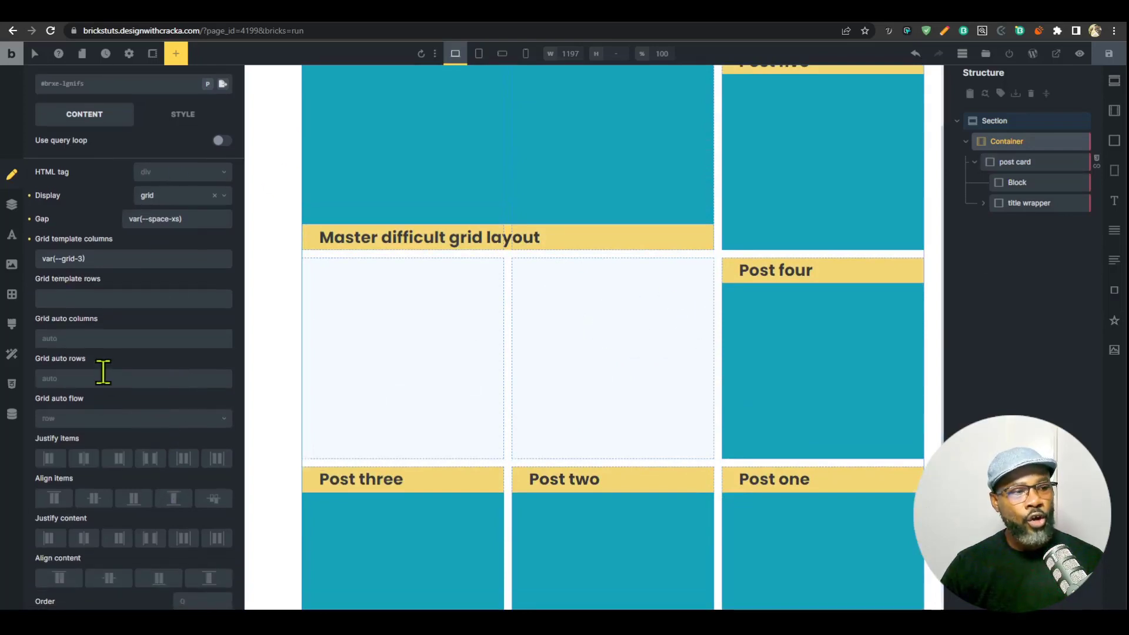
left_click(114, 380)
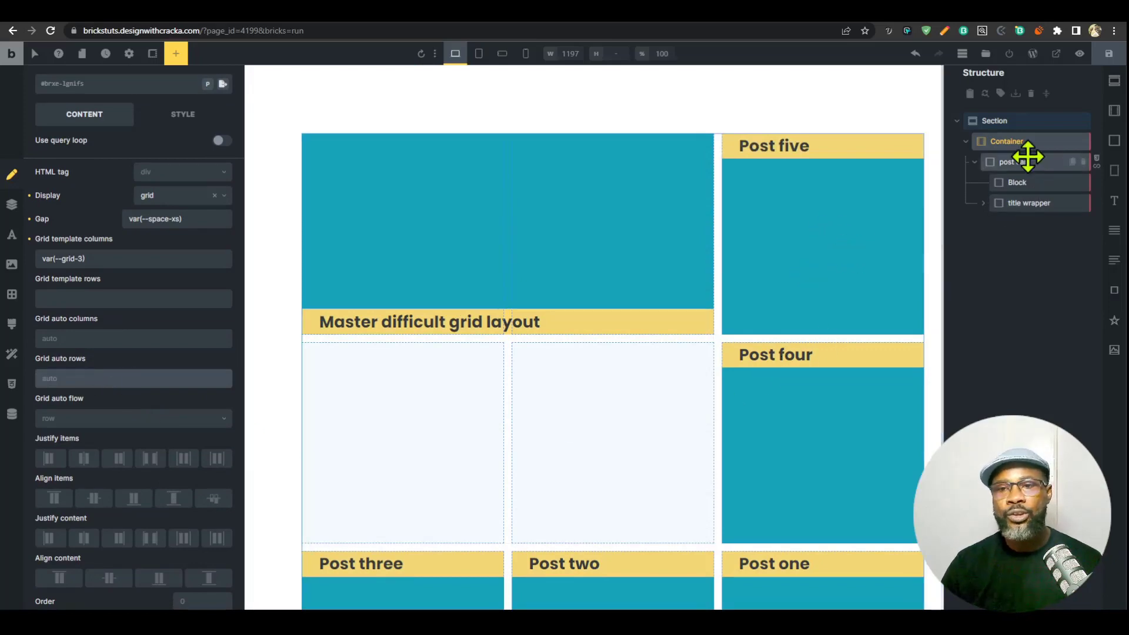
left_click(1027, 162)
left_click(12, 204)
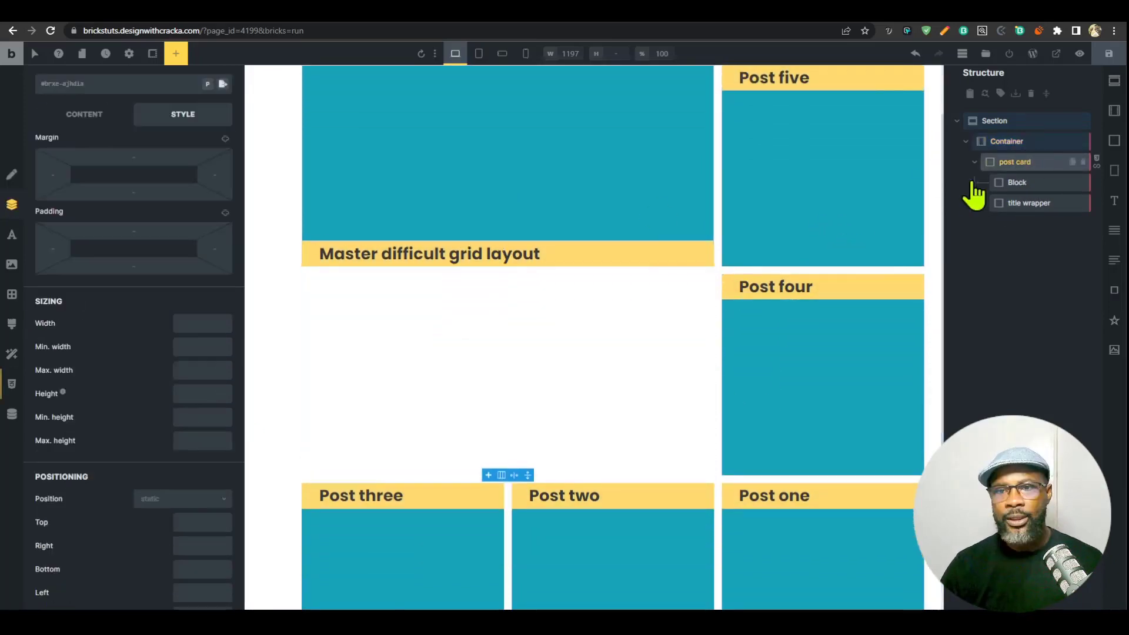
left_click(1019, 183)
scroll(95, 528, "down", 1)
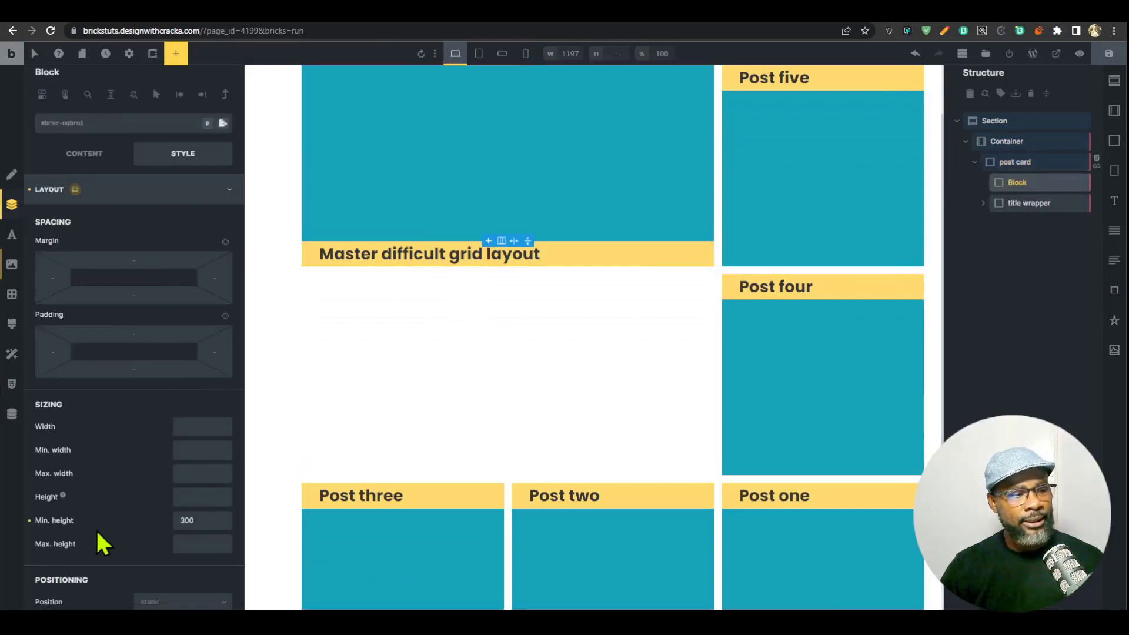
left_click(28, 476)
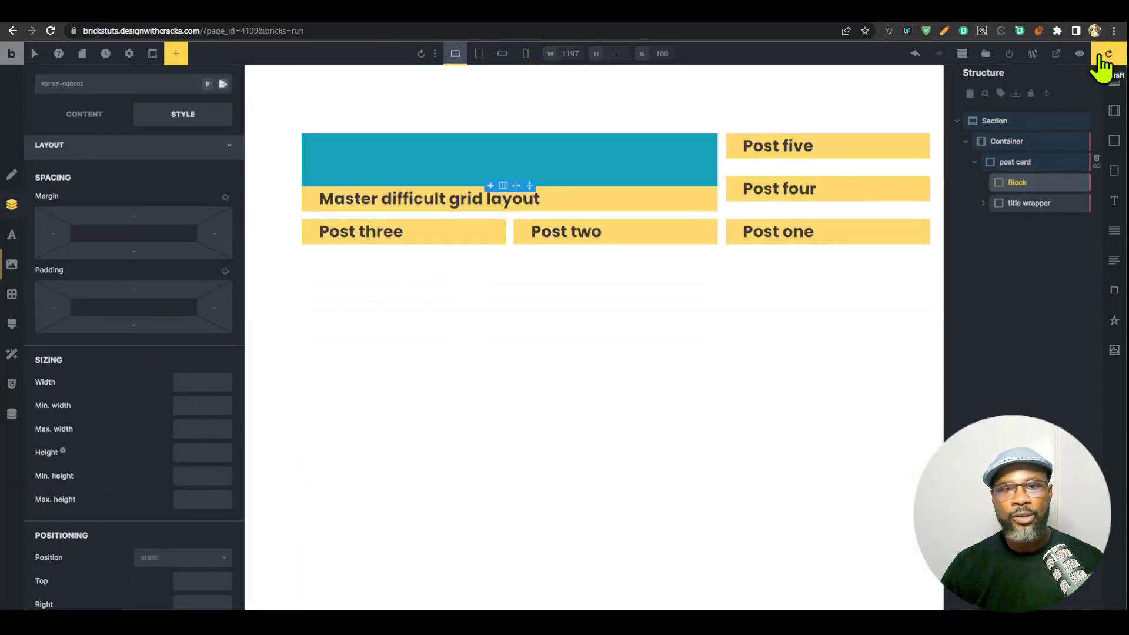
left_click(1080, 54)
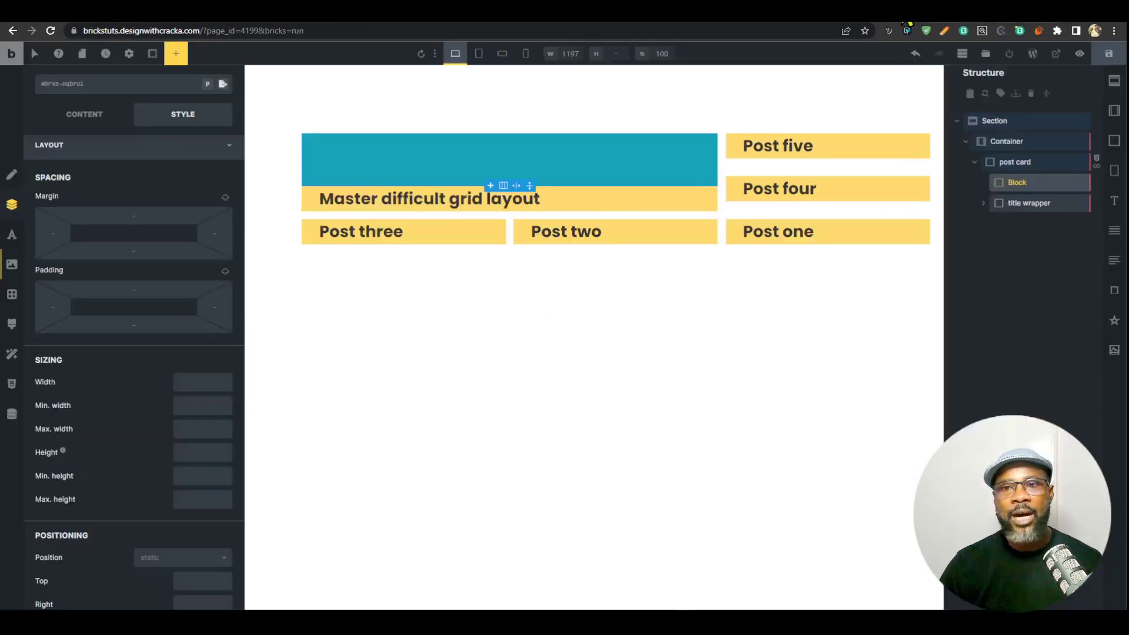
Set the container's grid auto rows to 300px.
left_click(975, 161)
left_click(1012, 144)
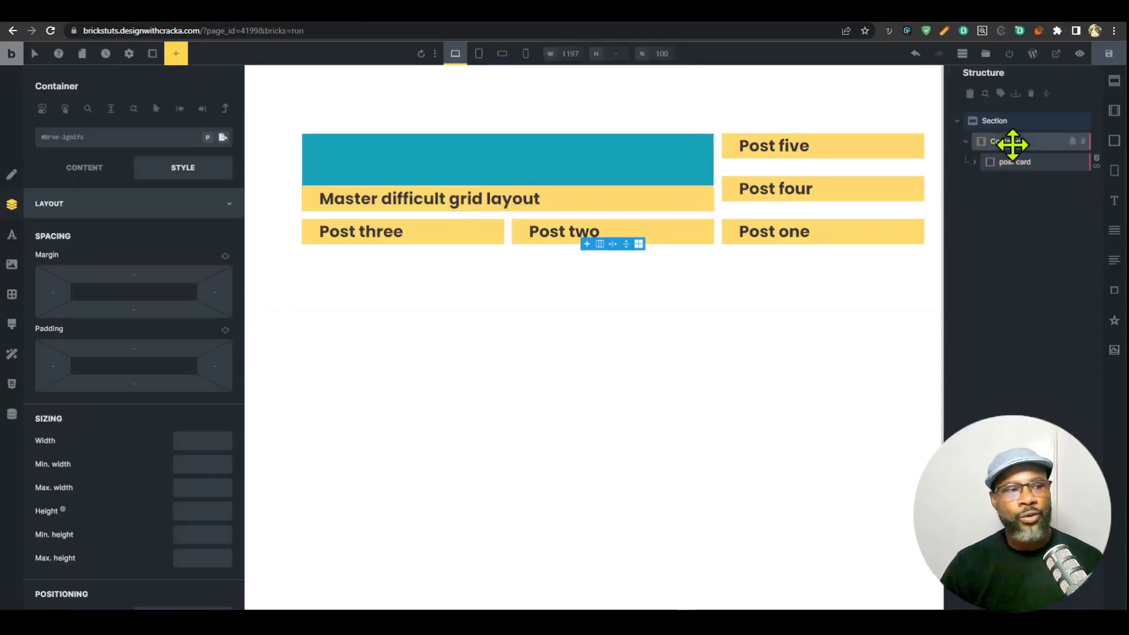
left_click(84, 168)
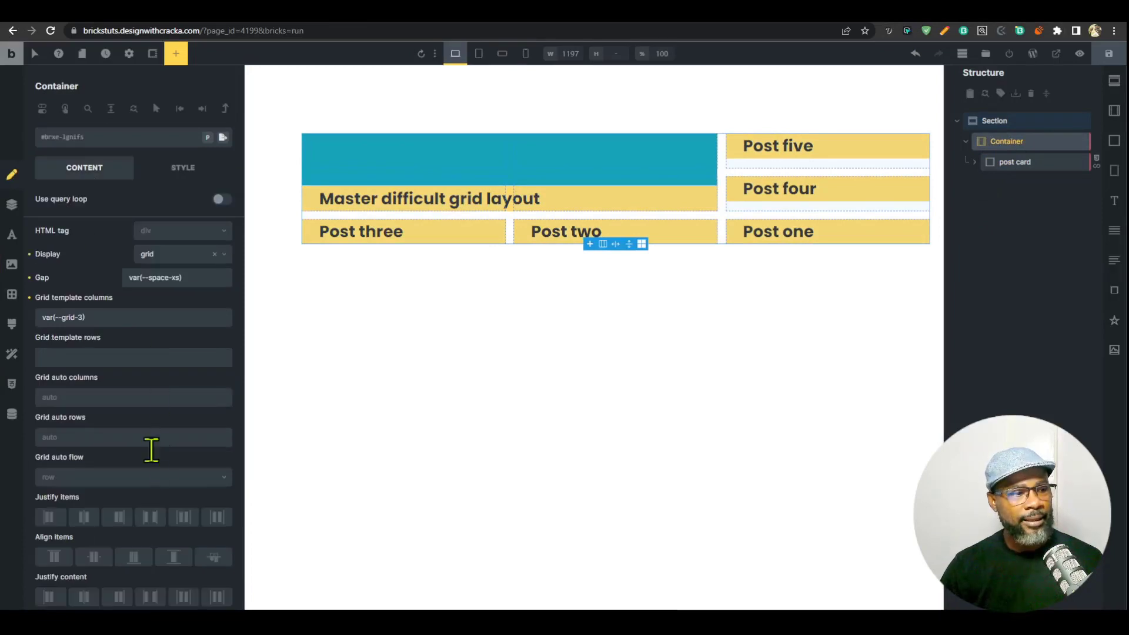
left_click(113, 438)
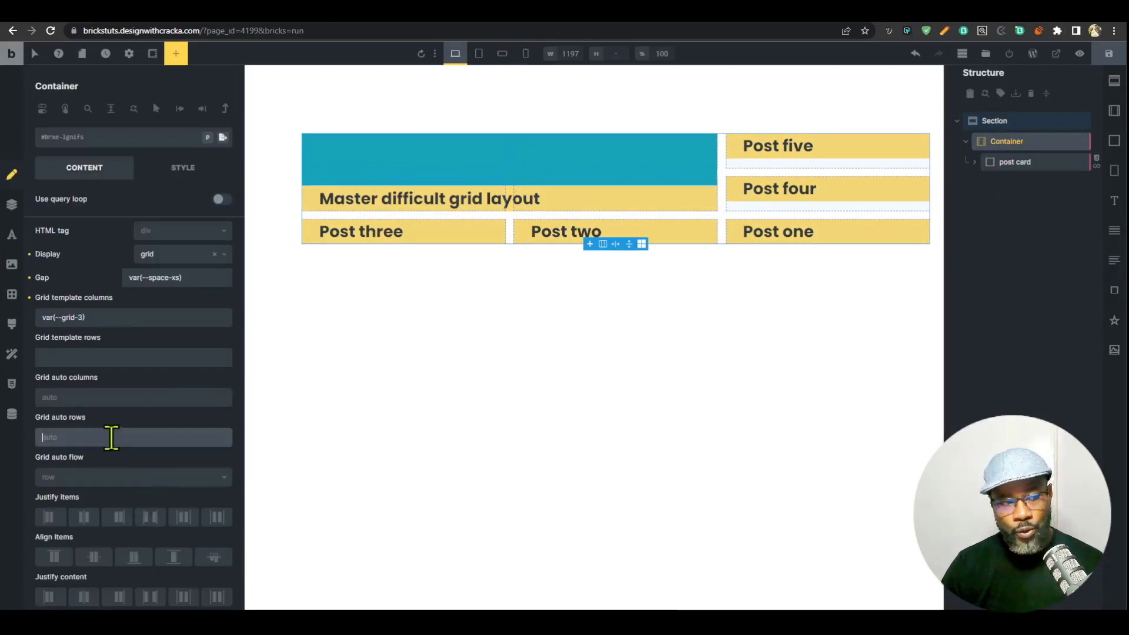
type("300px")
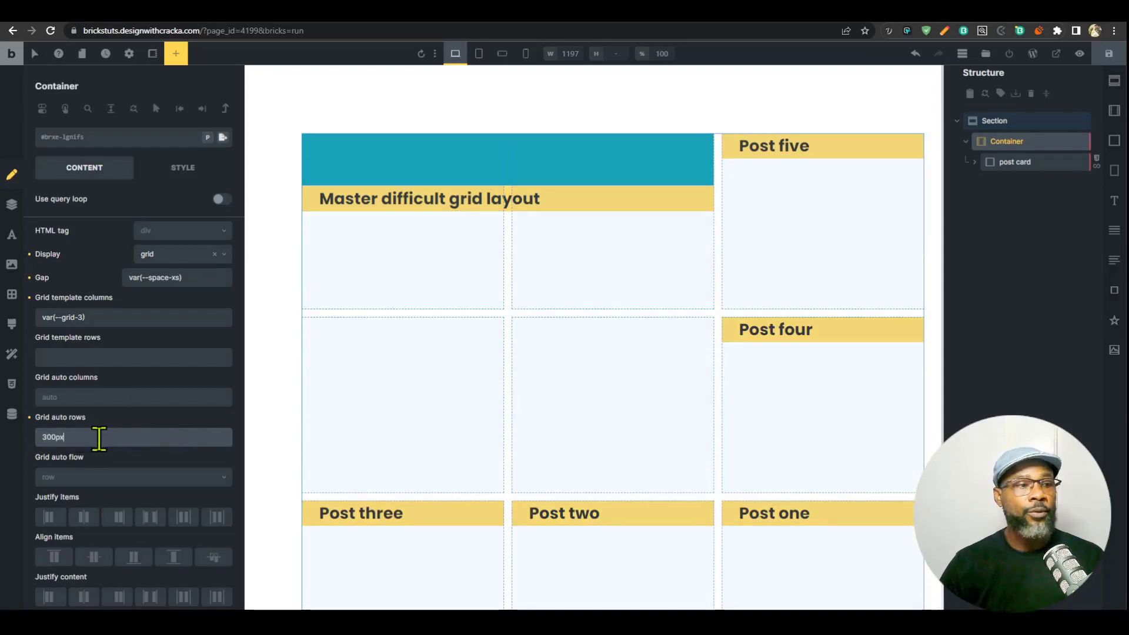
Try 30rem as the container's grid auto rows value and return it to 300px.
left_click_drag(99, 438, 7, 452)
type("30rem")
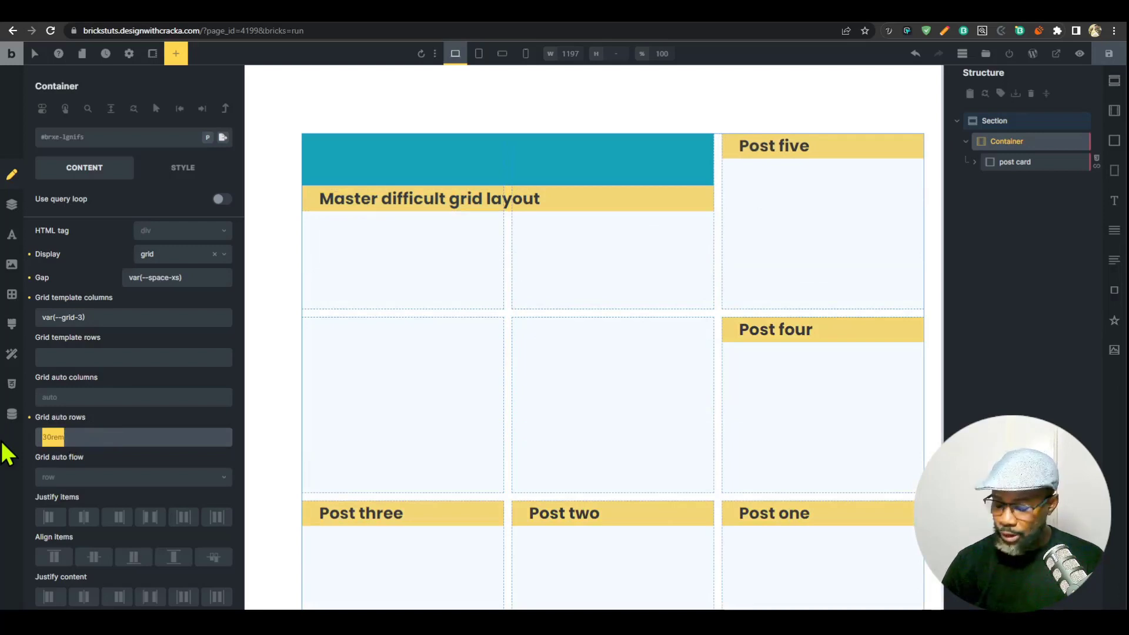
type("300px")
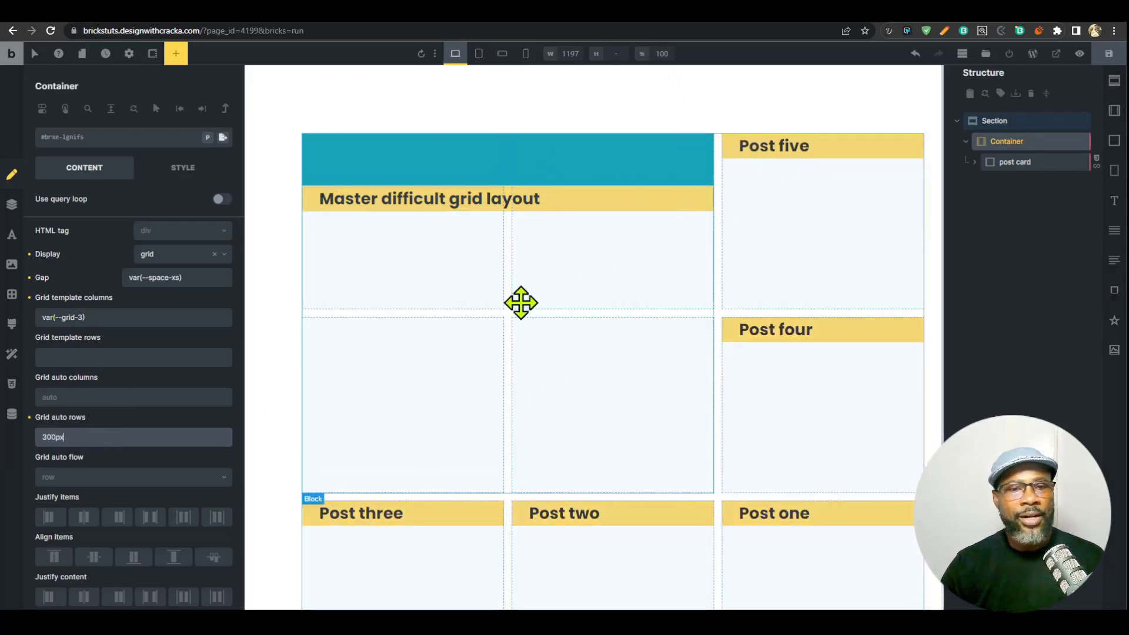
Save the page, reload the frontend preview and inspect the area covered by the Post six card.
left_click(1105, 54)
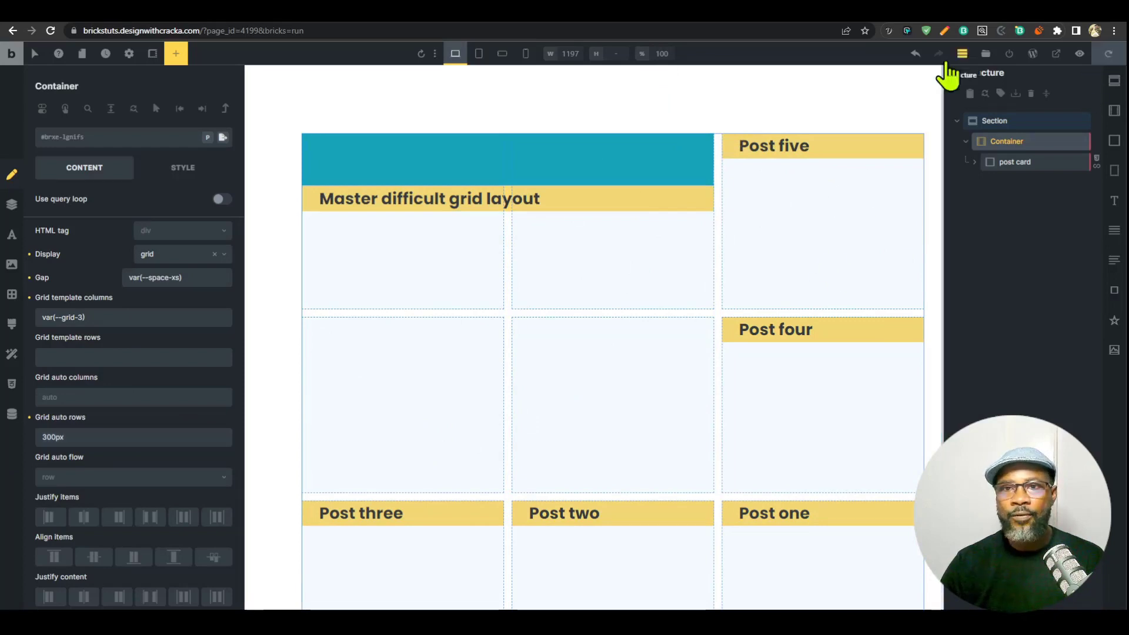
left_click(940, 13)
key("ctrl+r")
scroll(860, 345, "down", 1)
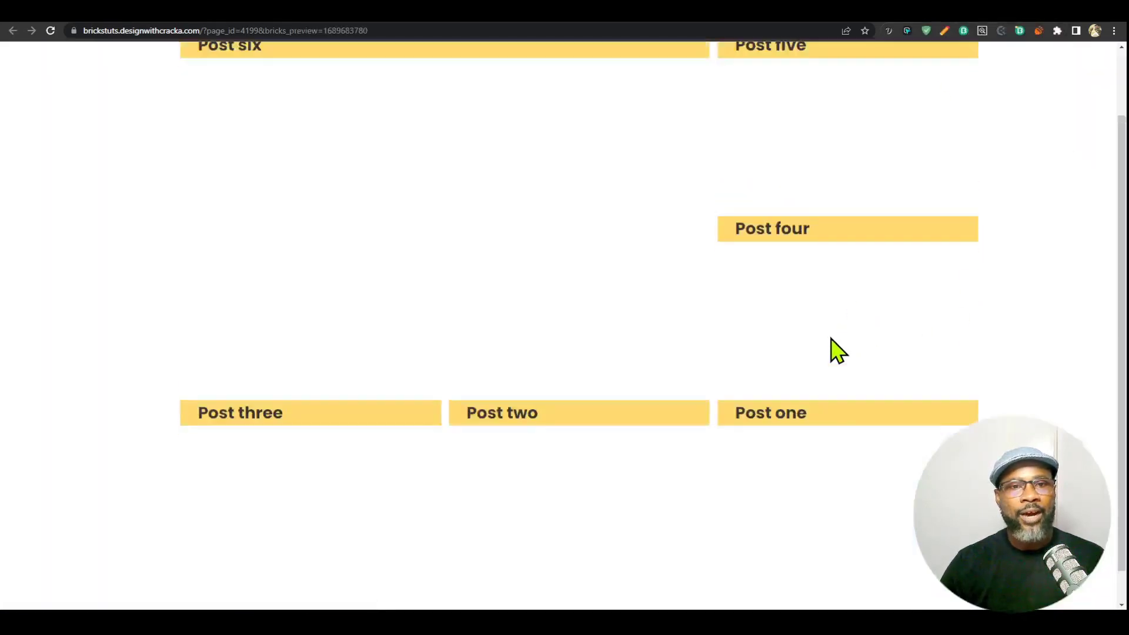
scroll(827, 336, "up", 2)
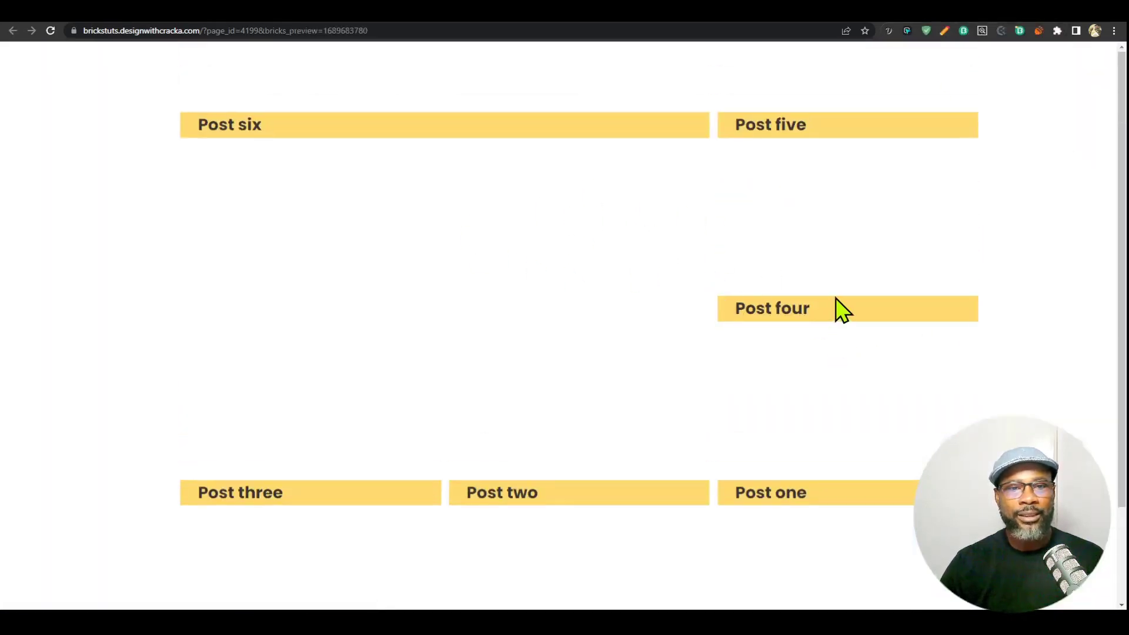
key("ctrl+shift+c")
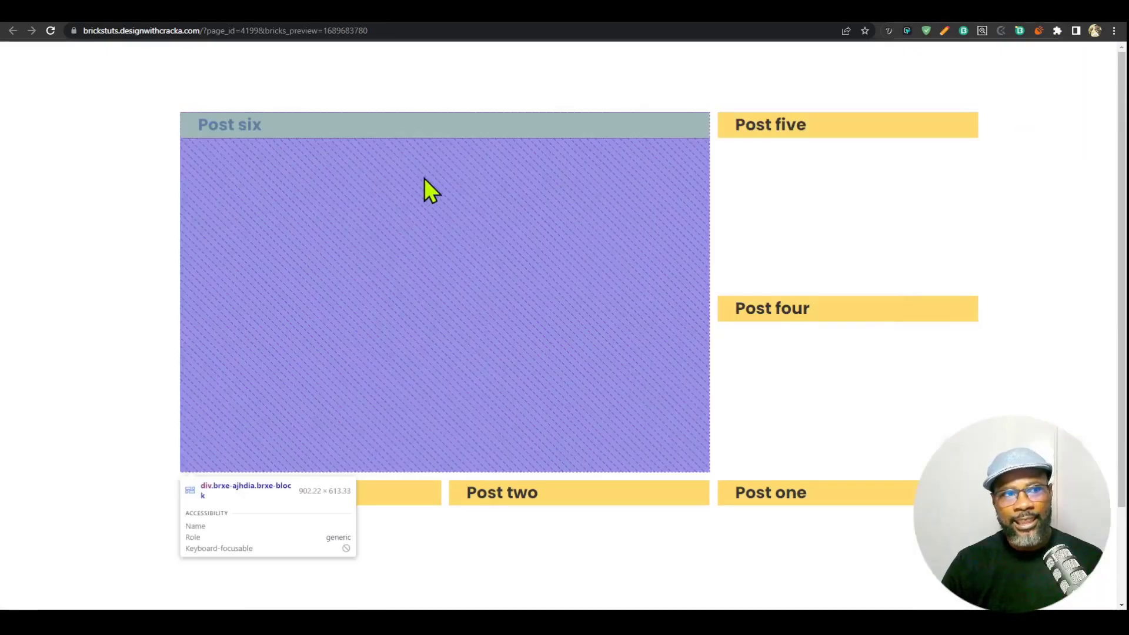
left_click(430, 320)
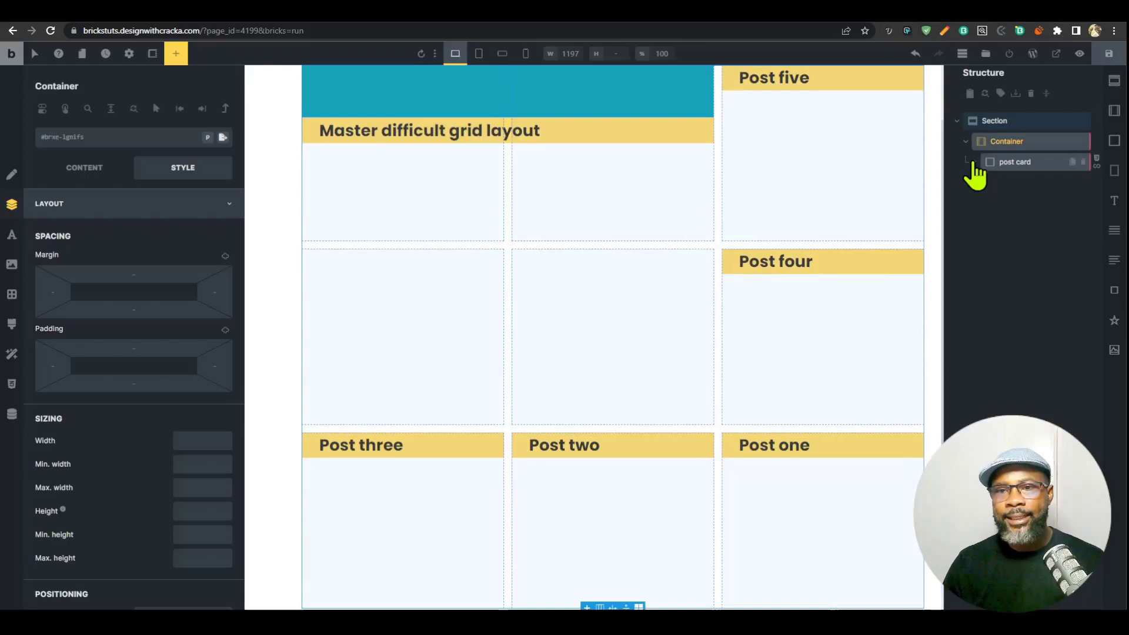
Set the height of the image Block inside the post card to 100% and check the frontend preview.
left_click(1015, 162)
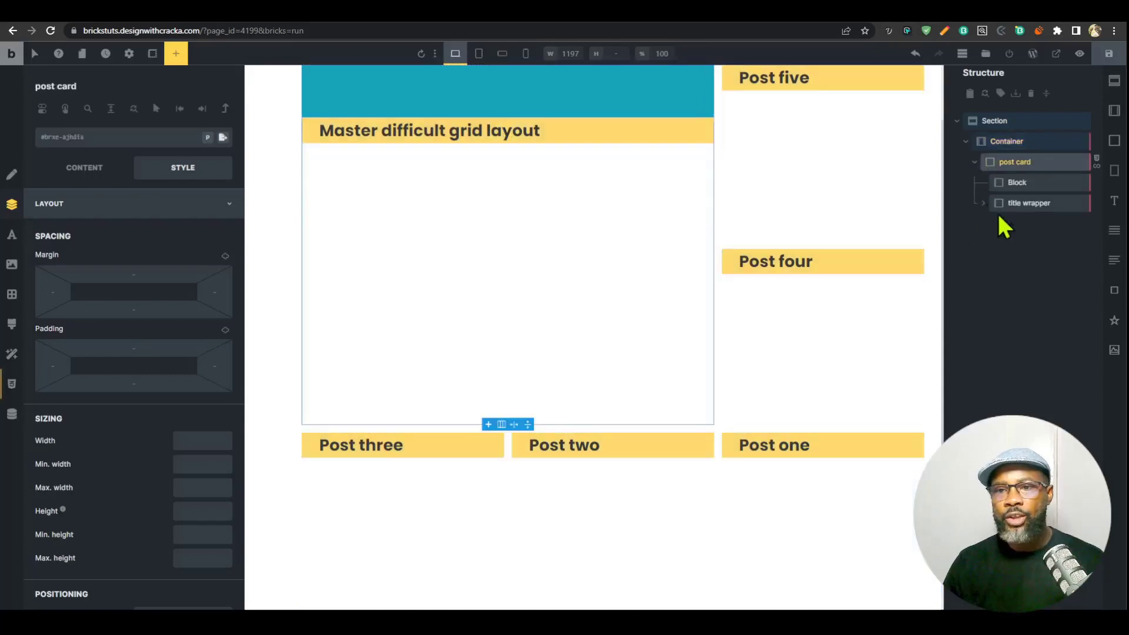
left_click(1016, 182)
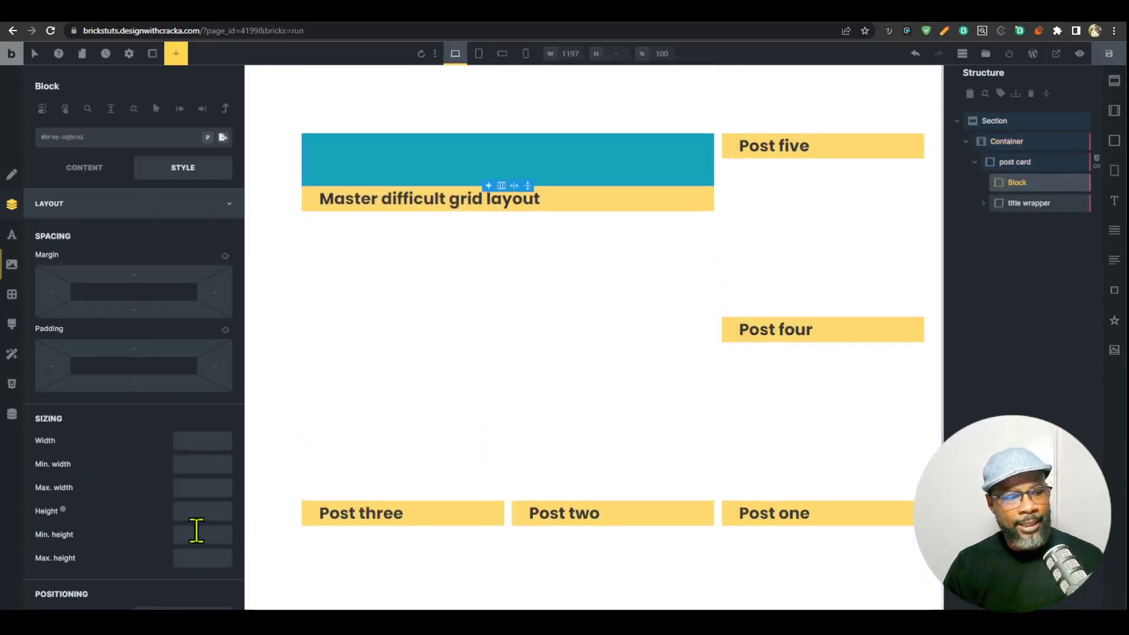
left_click(197, 511)
type("100%")
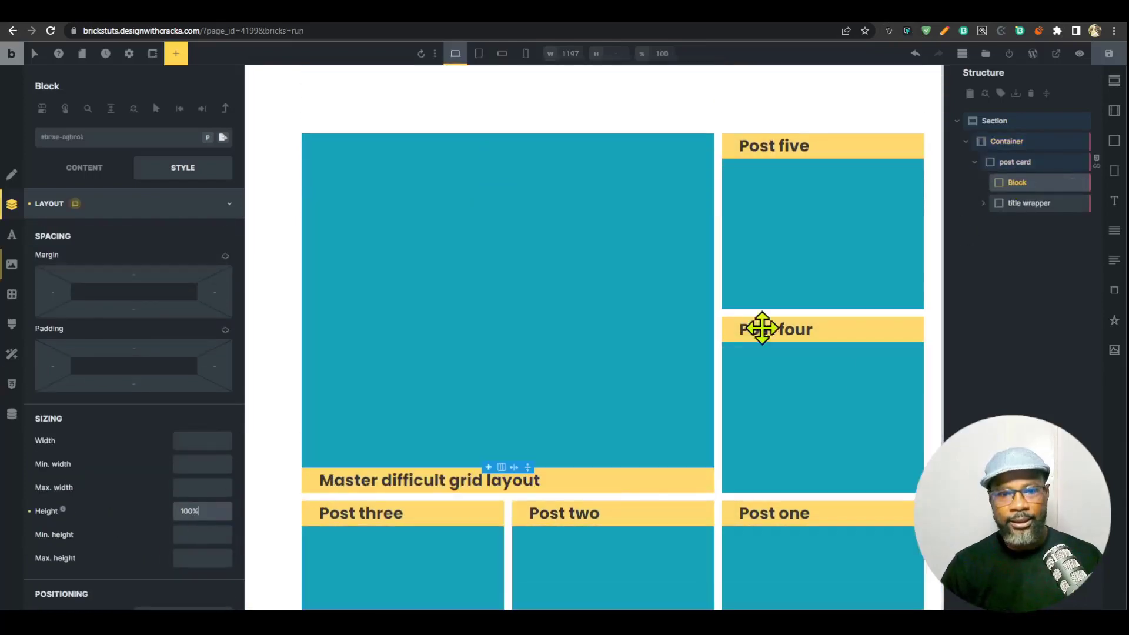
left_click(943, 31)
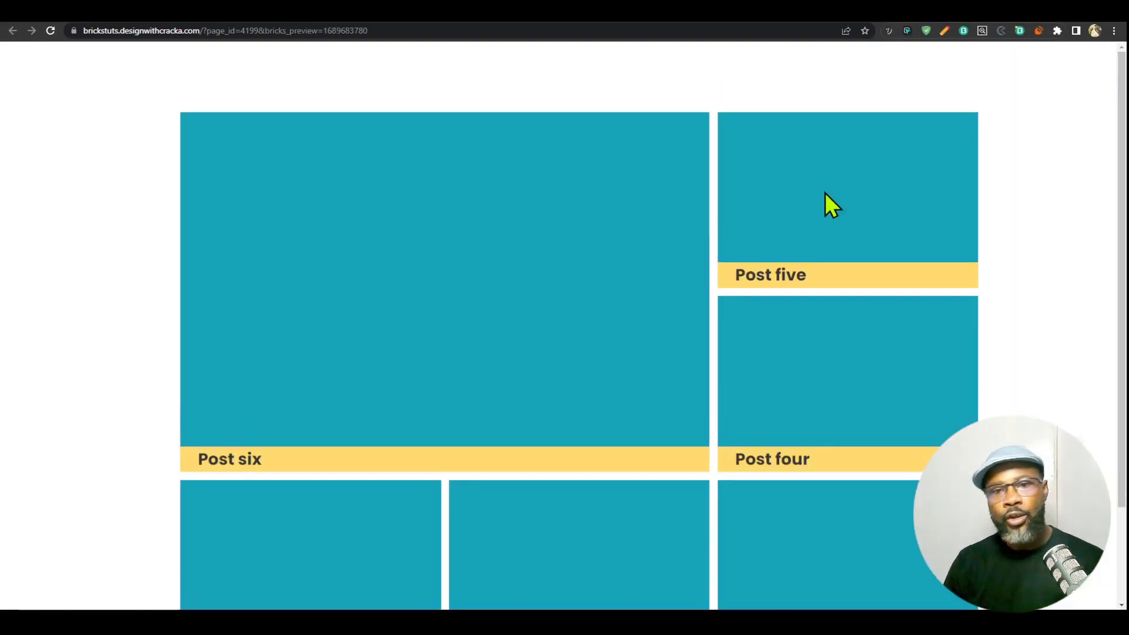
Set the container's grid auto rows to 200px, save the page and check the reloaded frontend preview.
left_click(913, 5)
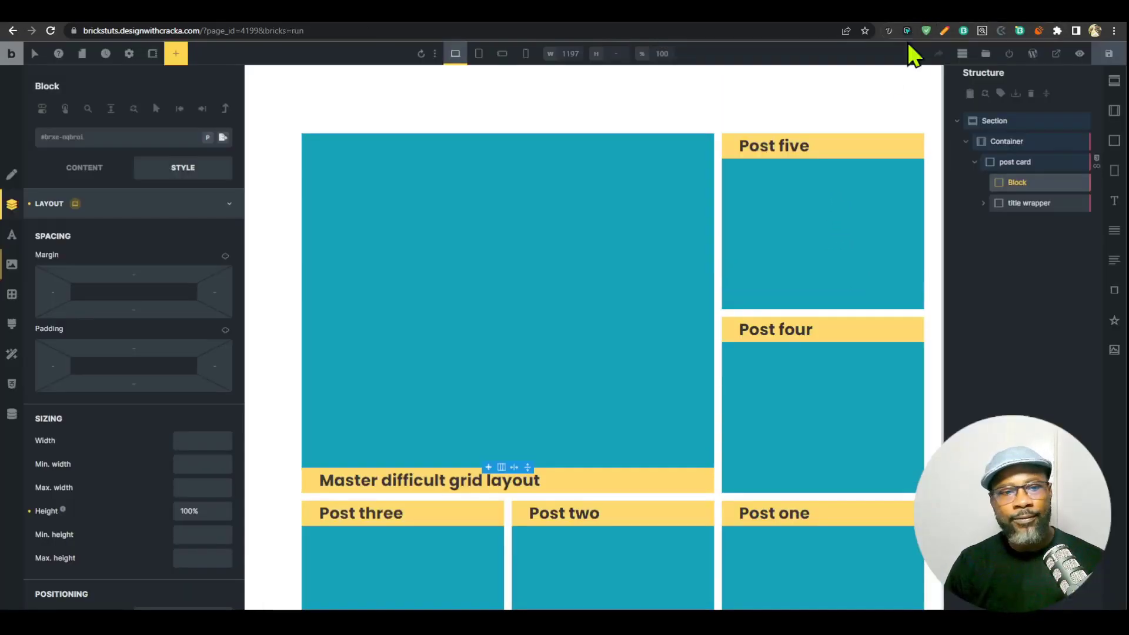
left_click(1005, 144)
left_click(94, 176)
scroll(126, 400, "down", 1)
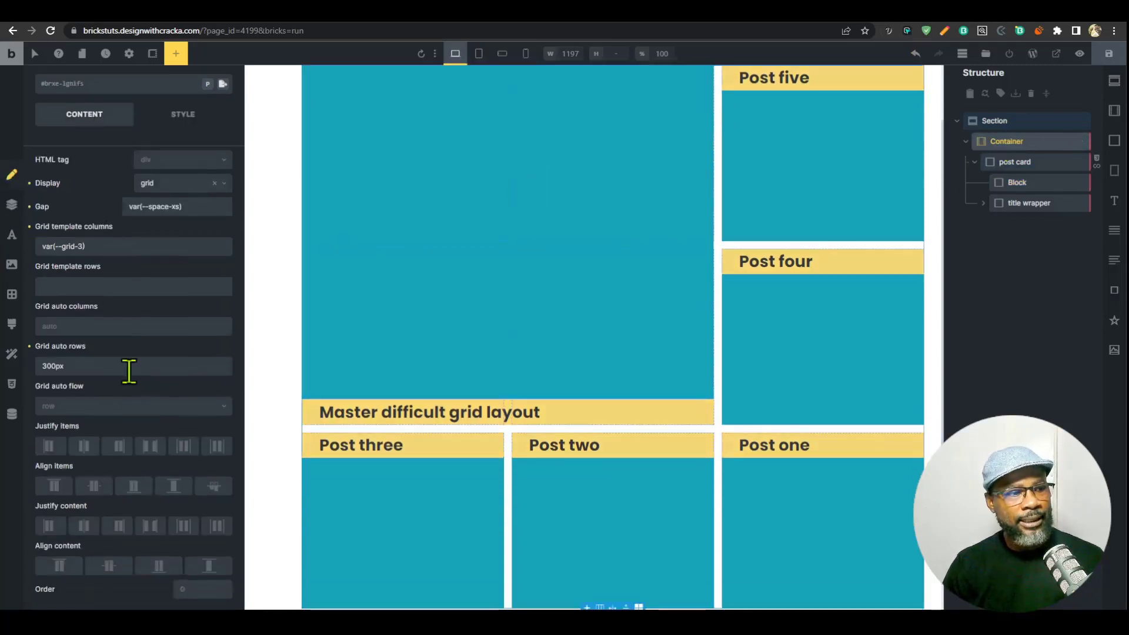
left_click(44, 366)
type("2")
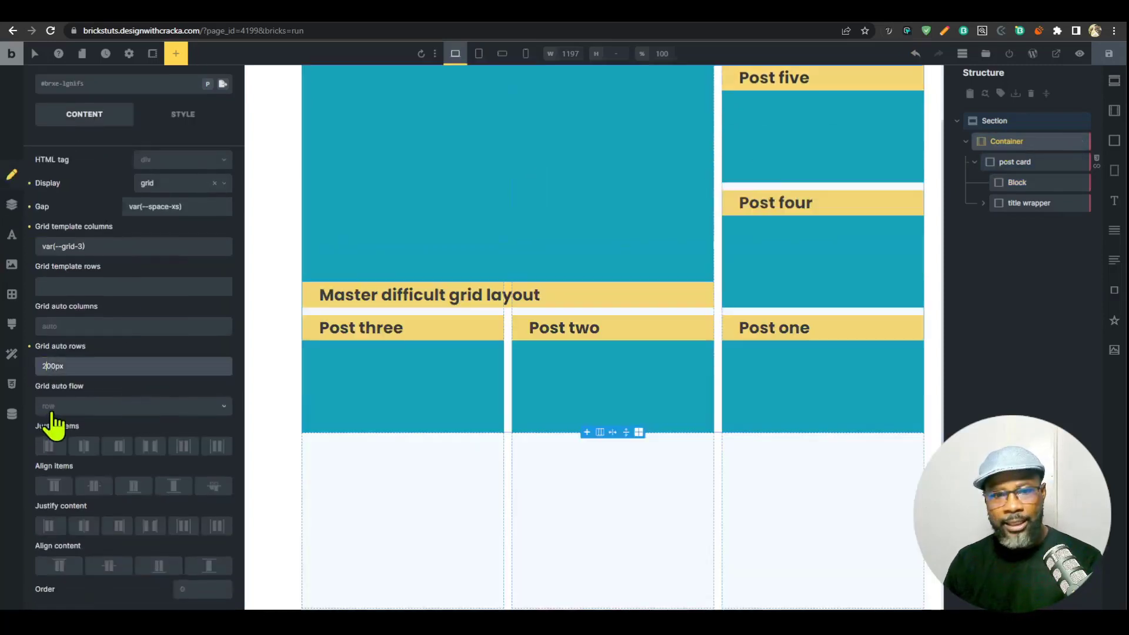
left_click(1109, 53)
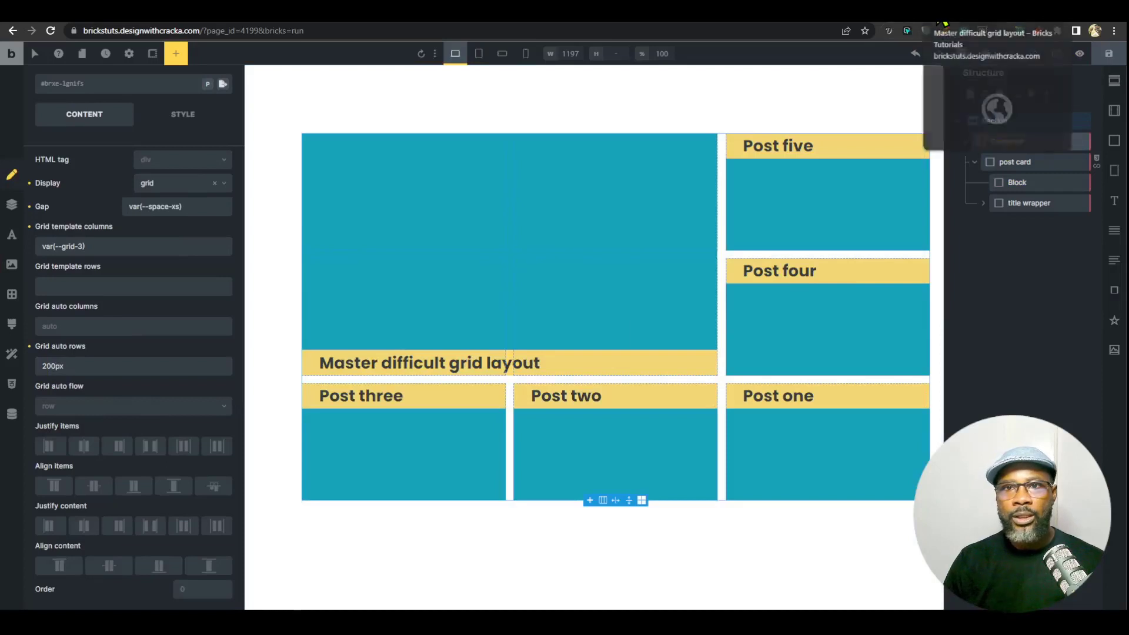
left_click(937, 11)
key("ctrl+r")
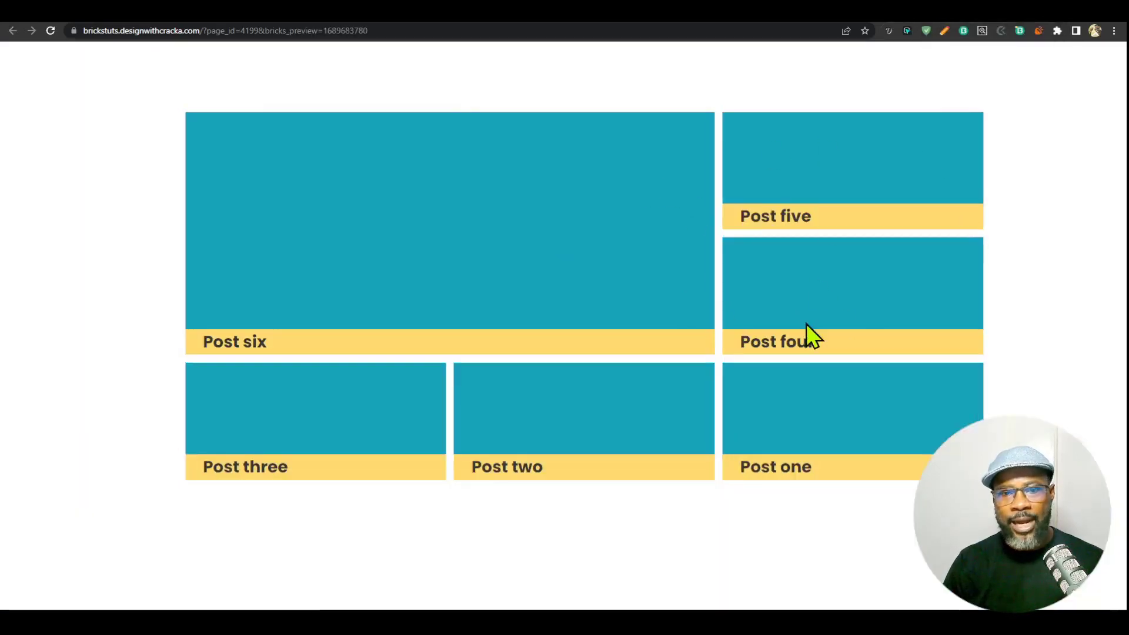
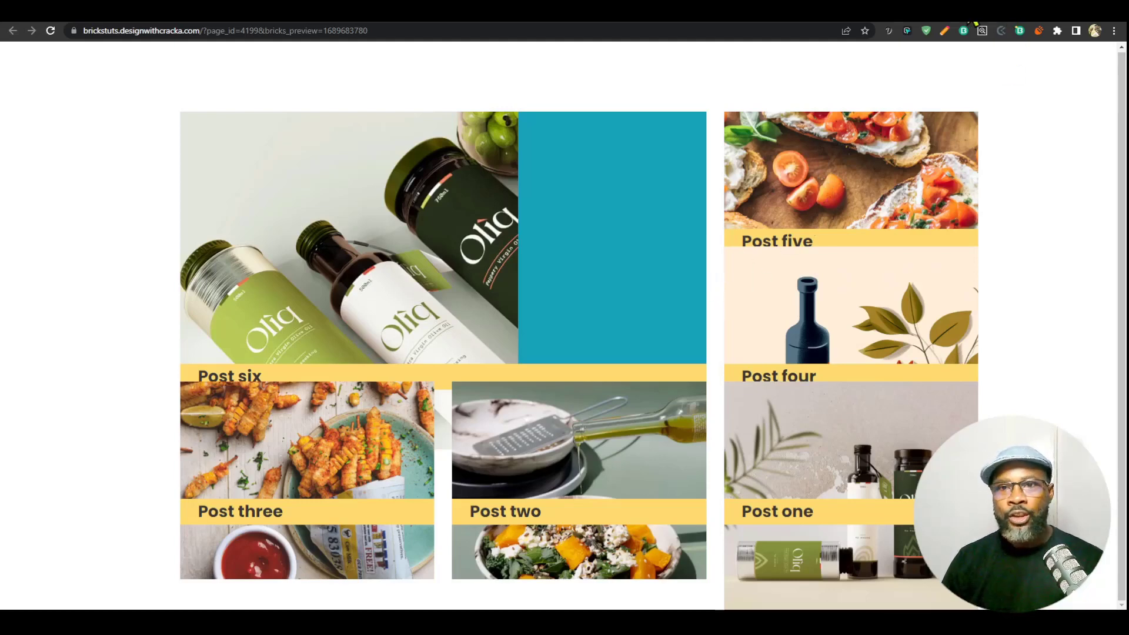
Compare the mobile-first reference page's post grid with the frontend preview, examining how the images fill their cards.
left_click(960, 5)
scroll(781, 329, "down", 1)
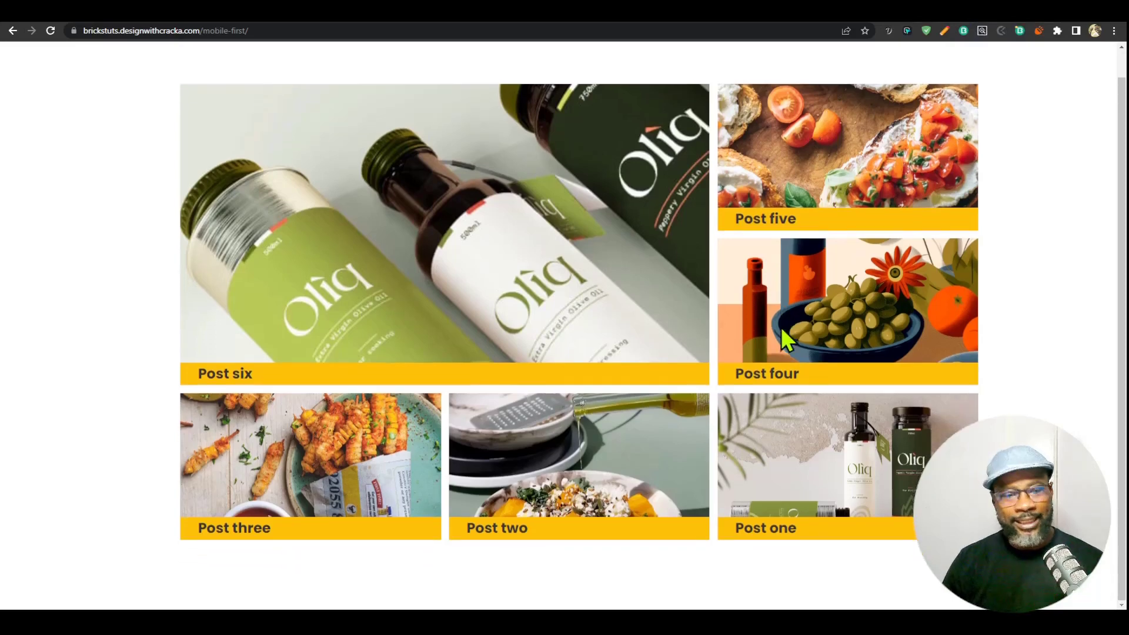
scroll(781, 327, "up", 1)
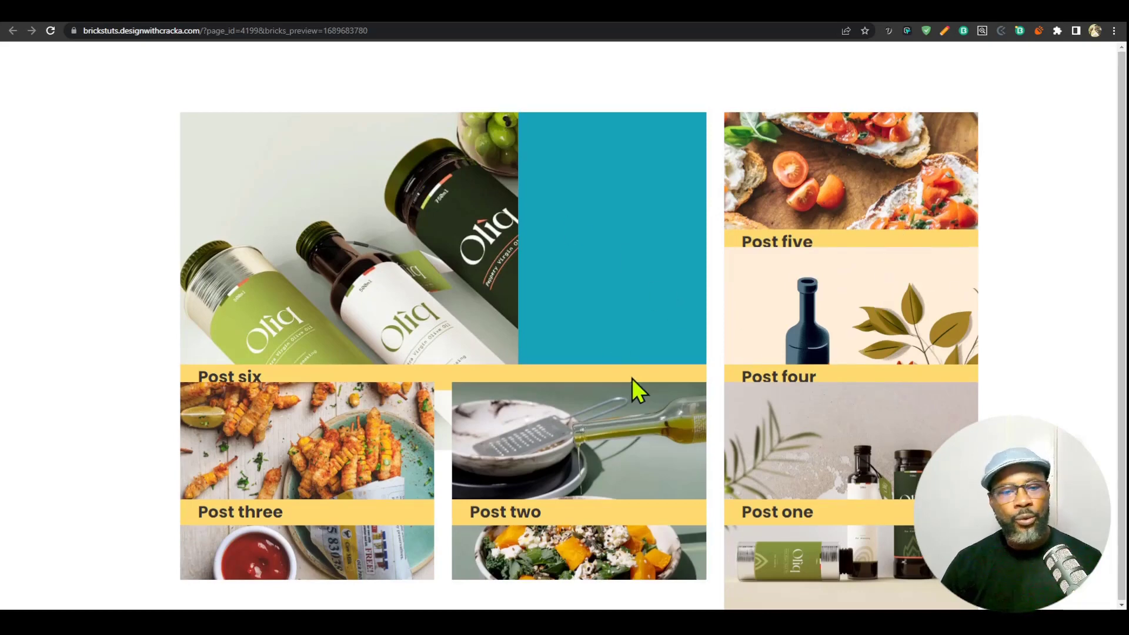
left_click_drag(444, 424, 474, 204)
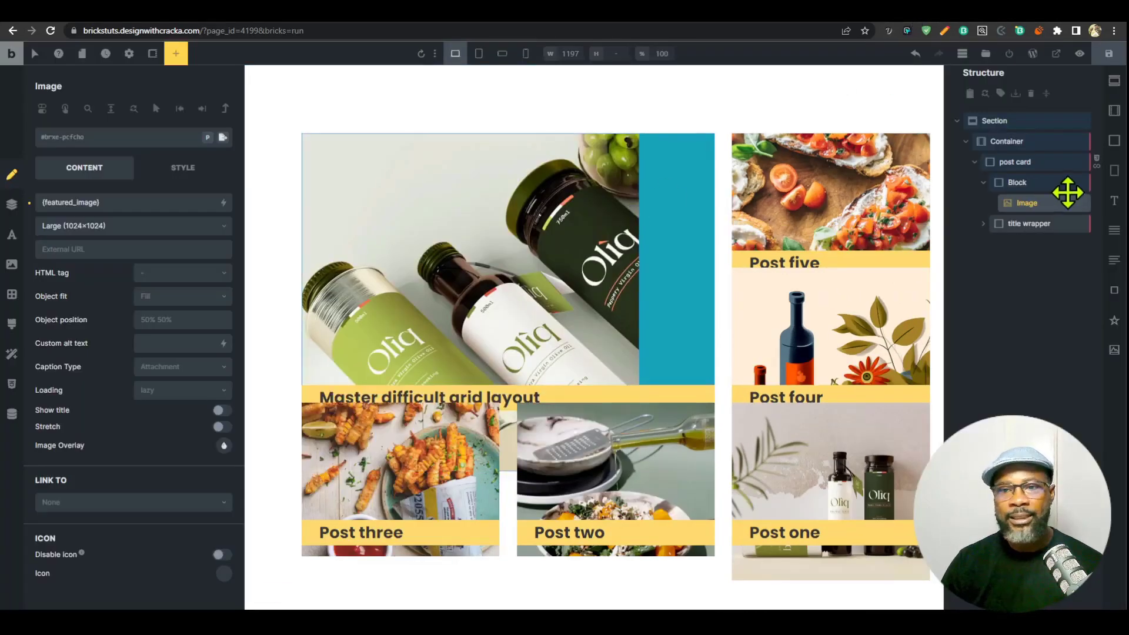
Set the width of the featured image inside the post card's Block to 100%.
left_click(191, 173)
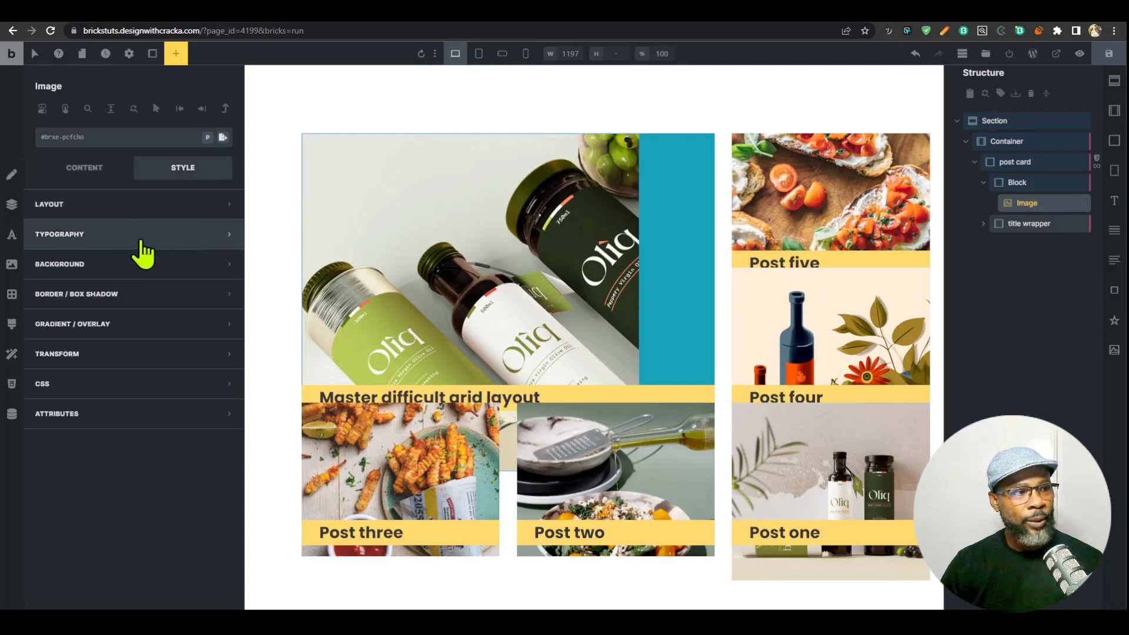
left_click(152, 213)
left_click(194, 441)
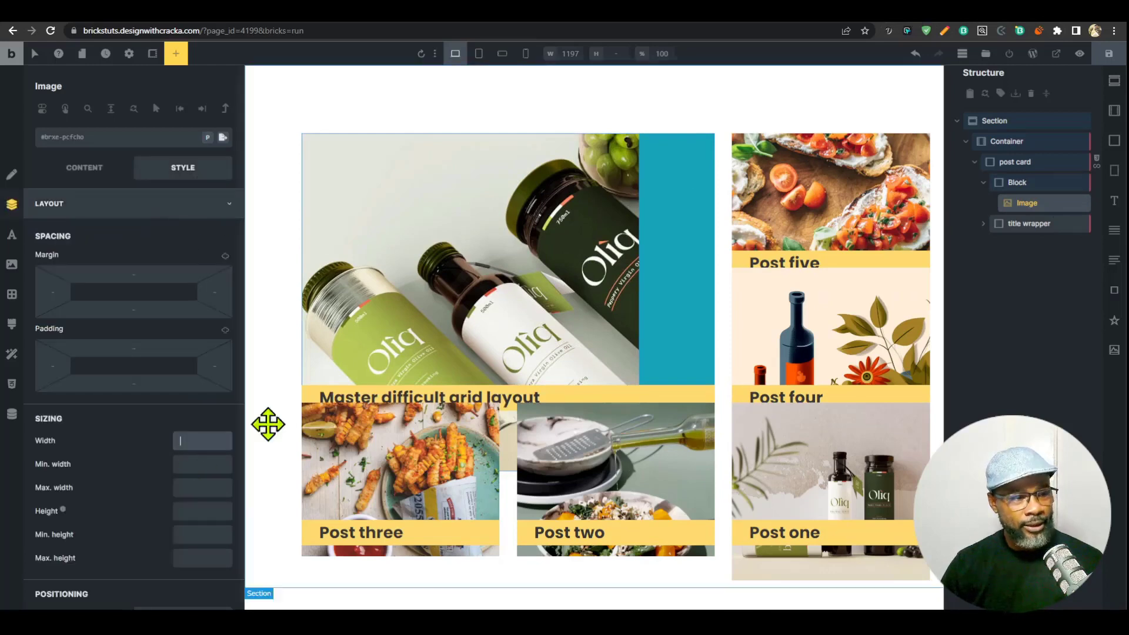
type("100%")
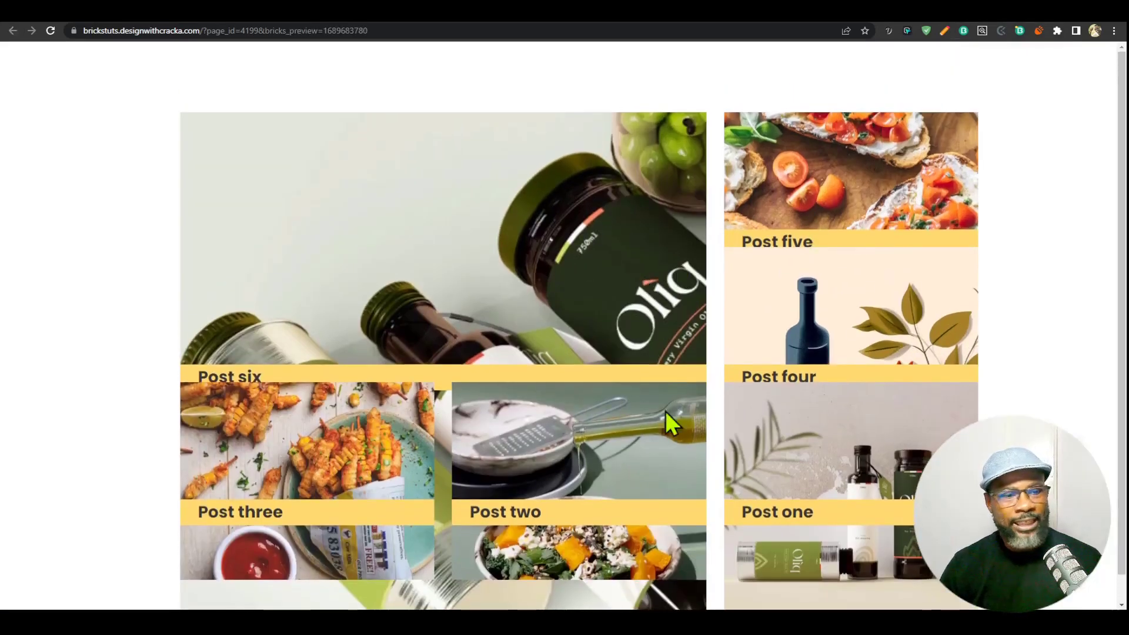
Inspect how the images fit their cards in the frontend preview and restore the browser zoom to 100%.
scroll(749, 427, "down", 1)
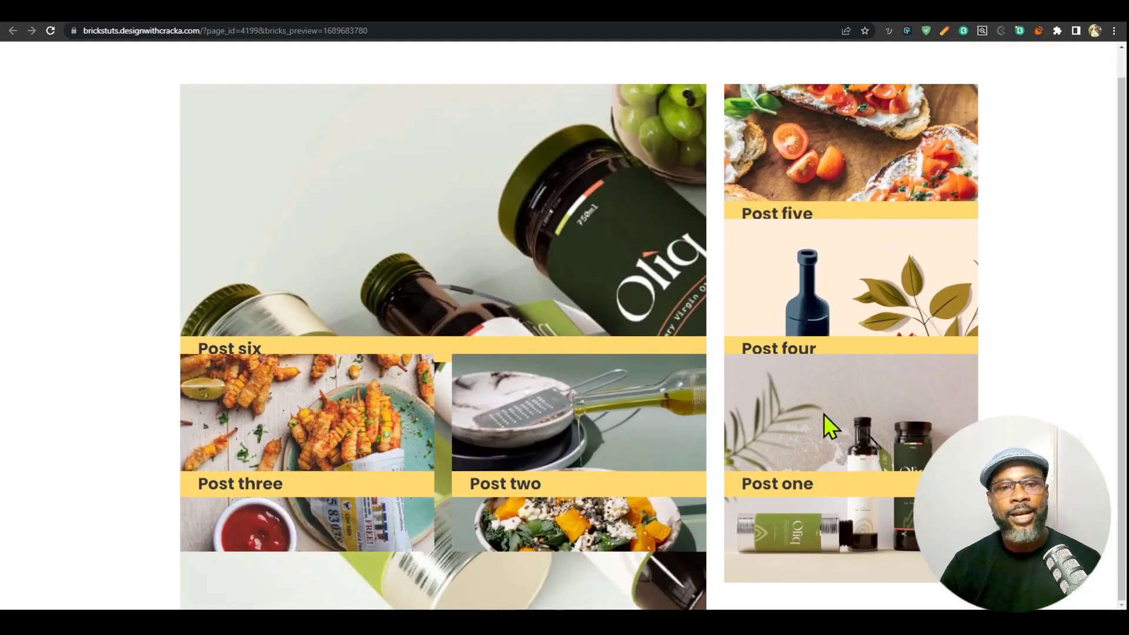
key("ctrl+minus")
key("ctrl+minus")
key("ctrl+plus")
key("ctrl+plus")
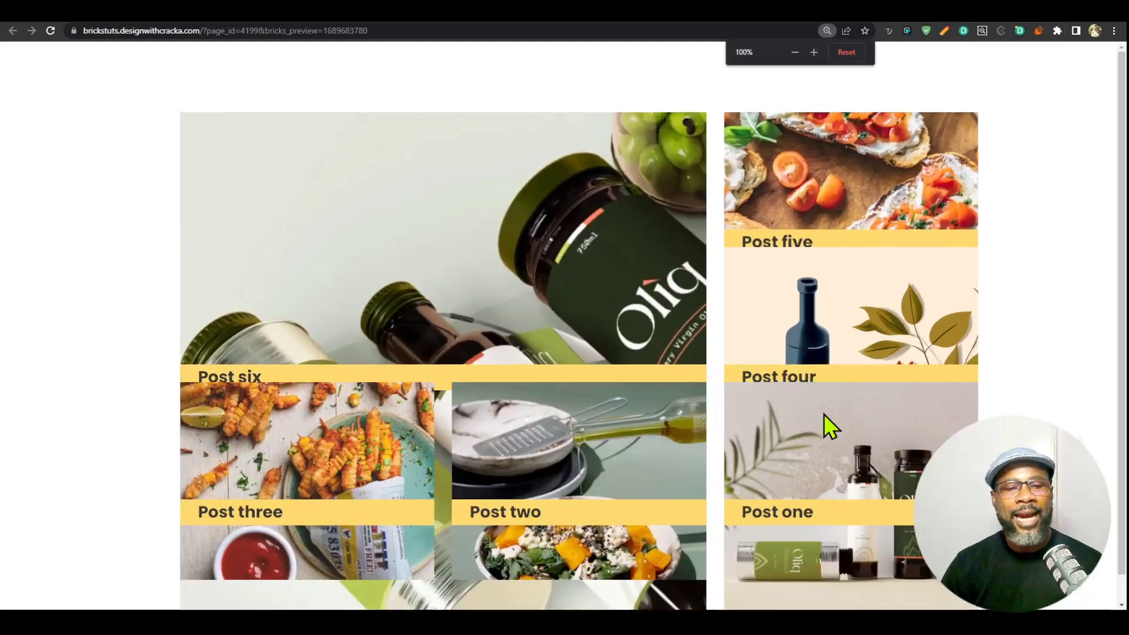
left_click(847, 53)
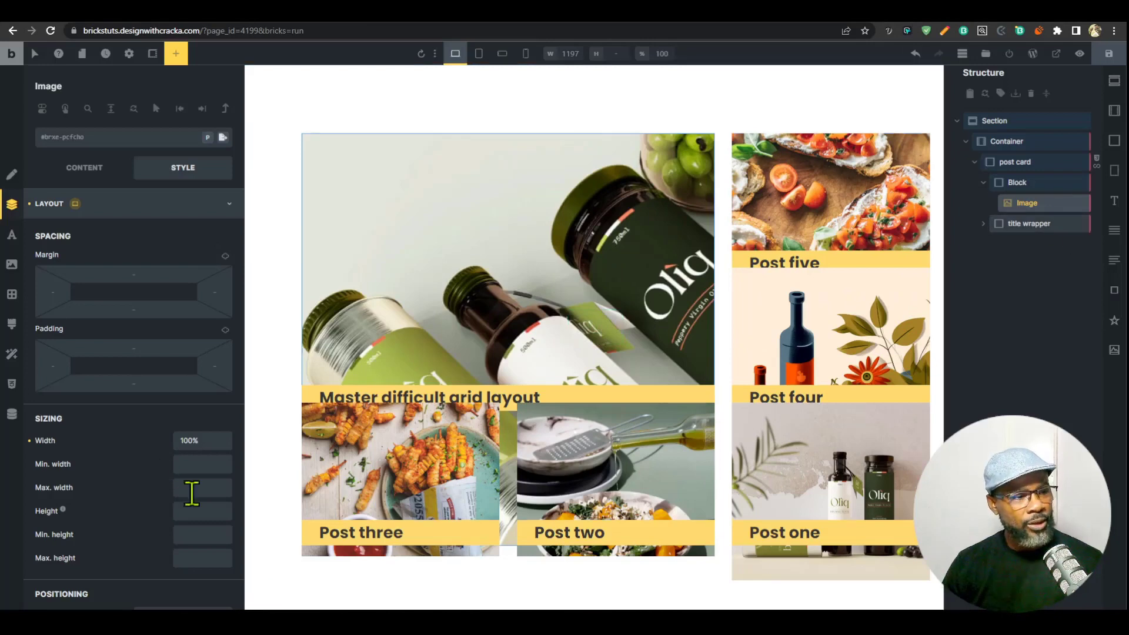
Set the post card image's height to 100%, save the page and reload the frontend preview.
left_click(223, 509)
type("10")
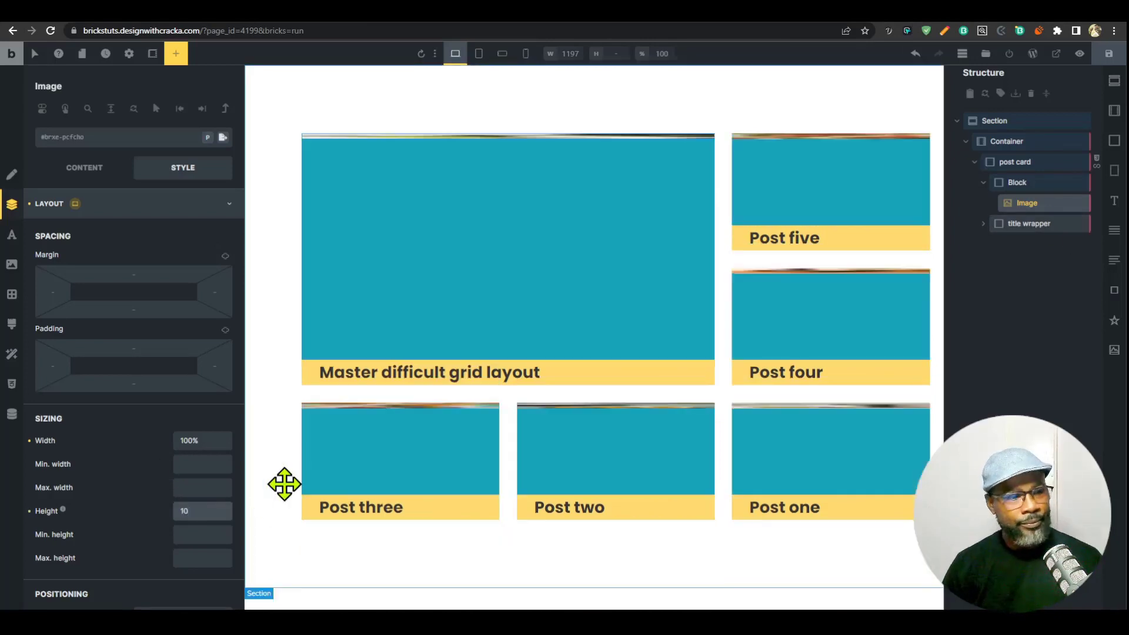
type("0%")
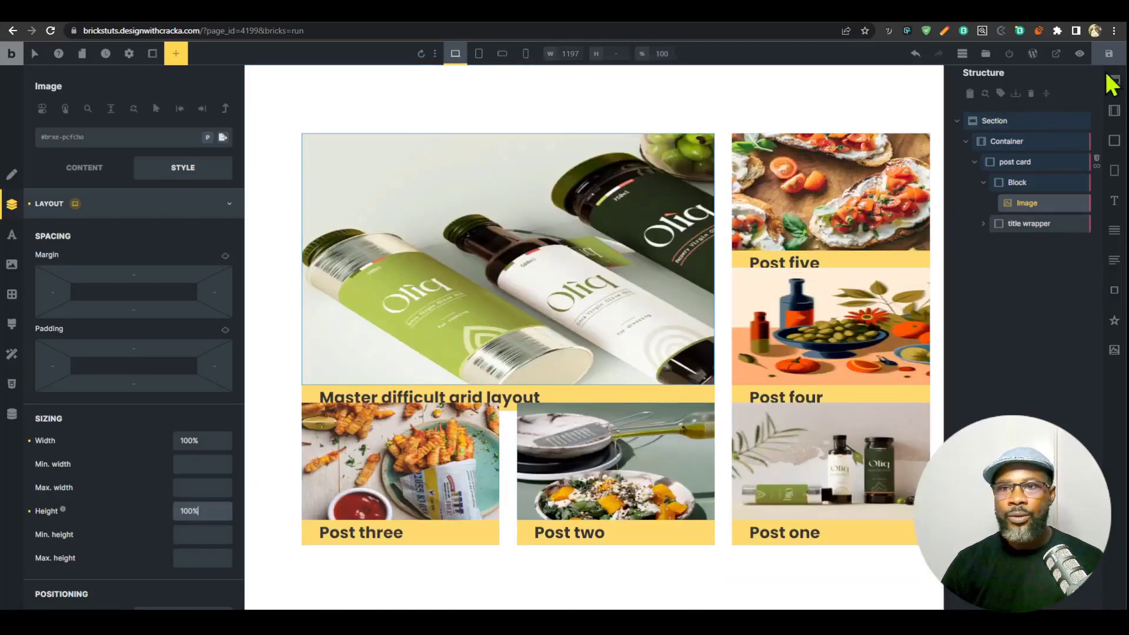
left_click(1108, 54)
left_click(934, 21)
key("ctrl+r")
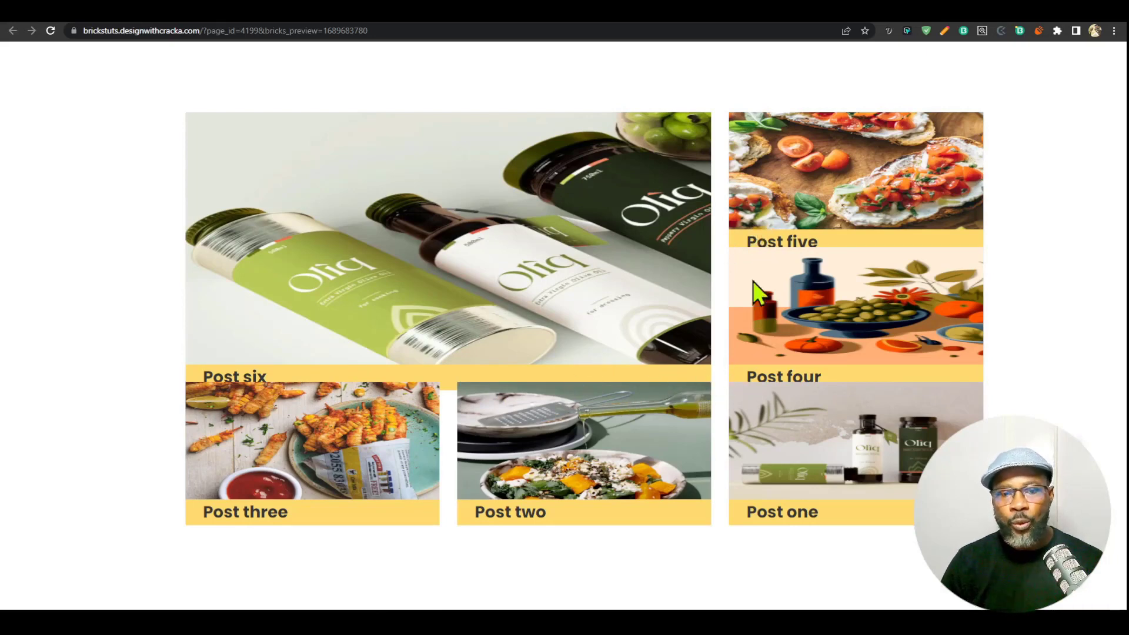
Return to the builder and set the post card image's object fit to Cover.
key("alt+Tab")
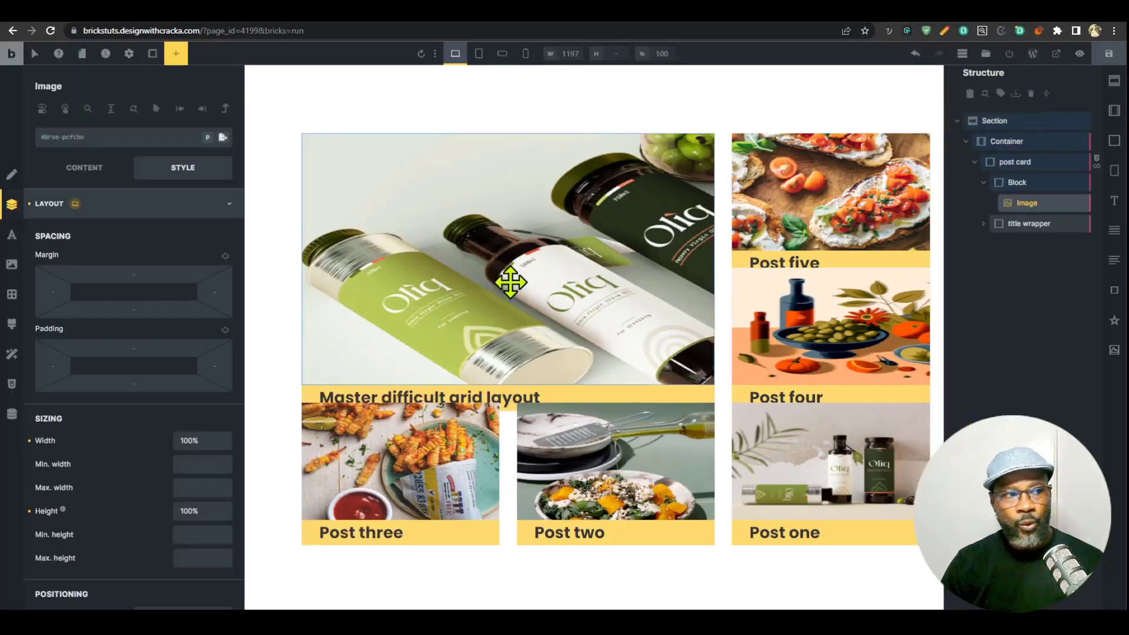
left_click(84, 168)
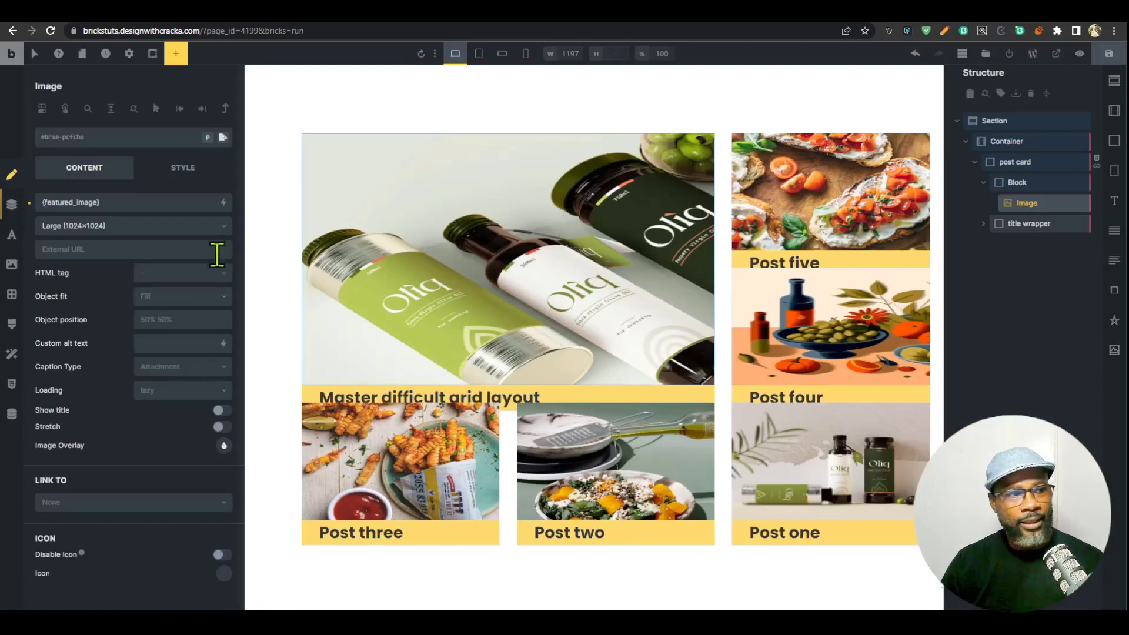
left_click(184, 297)
left_click(173, 348)
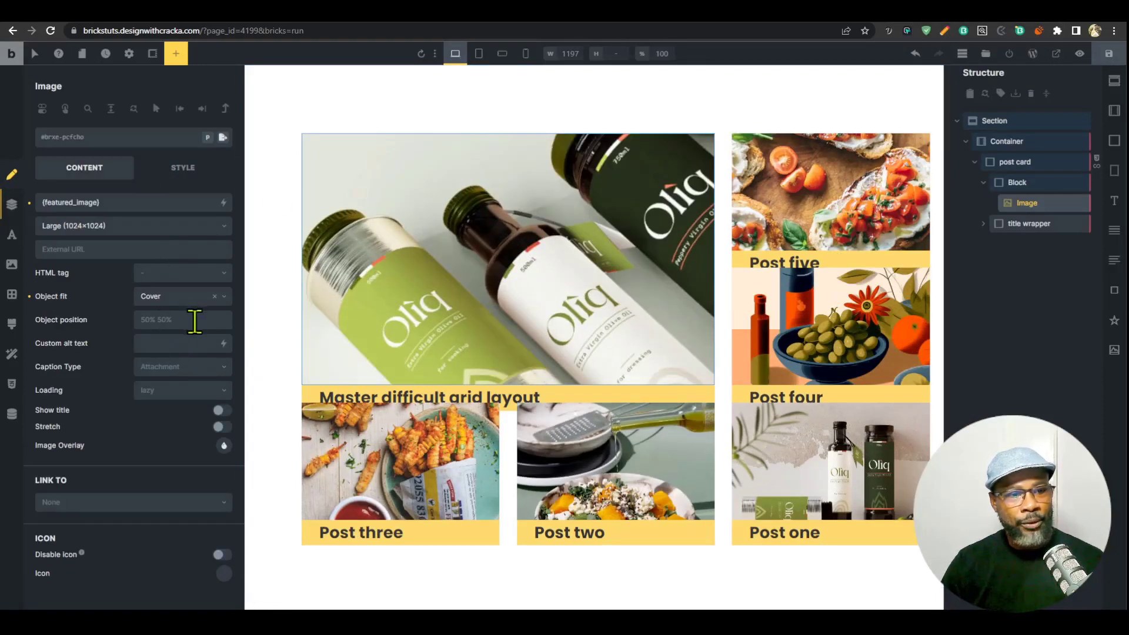
left_click(1080, 53)
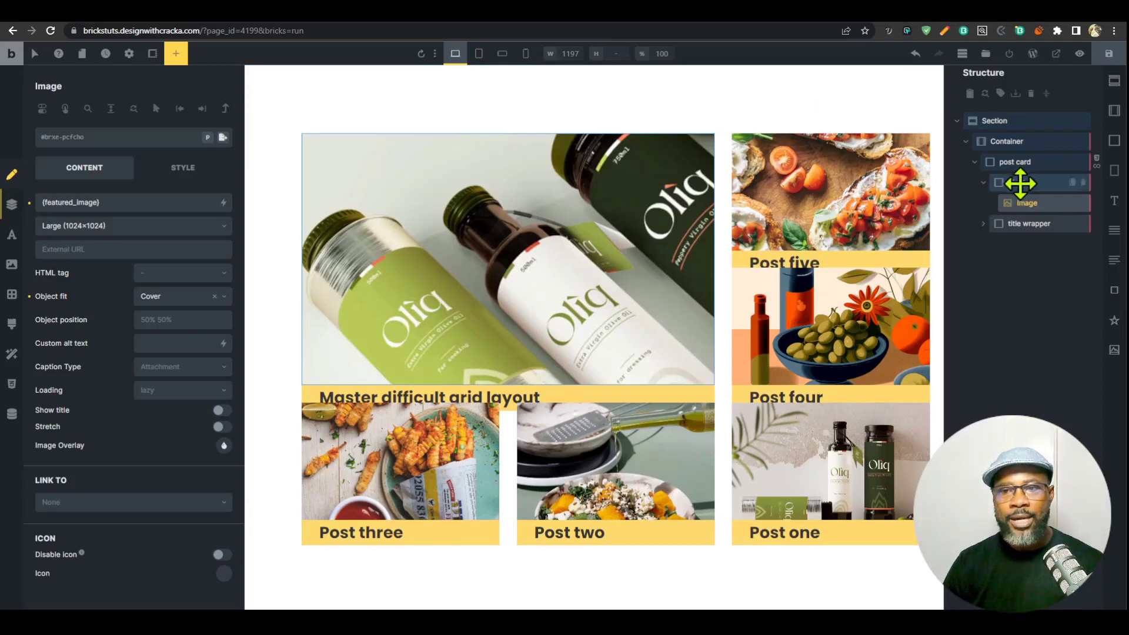
left_click(1020, 183)
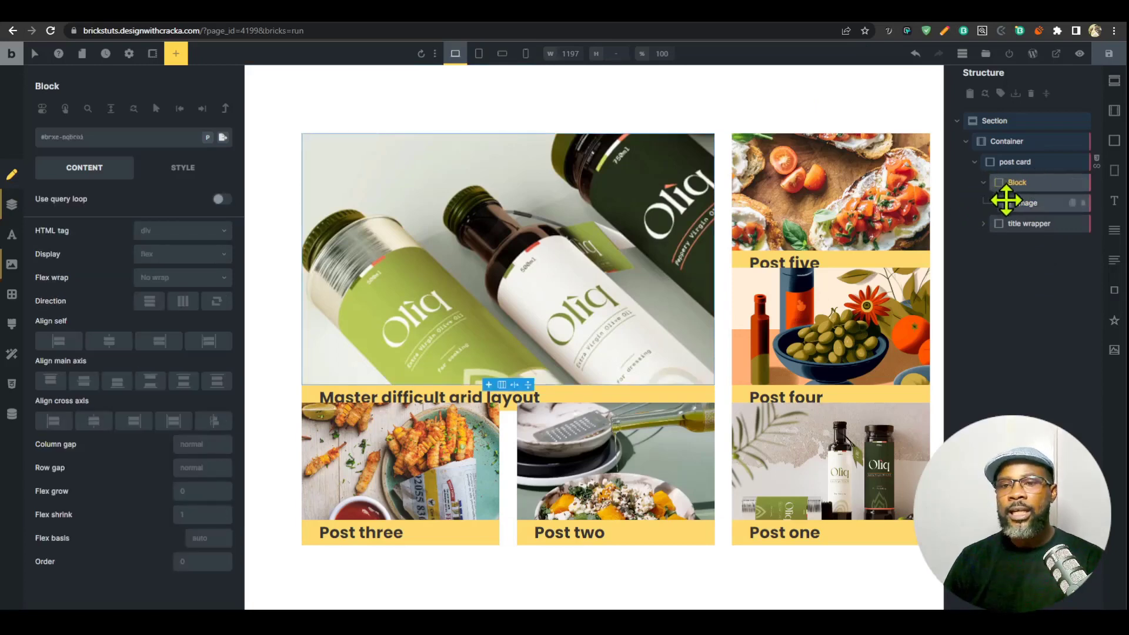
left_click_drag(1006, 200, 994, 201)
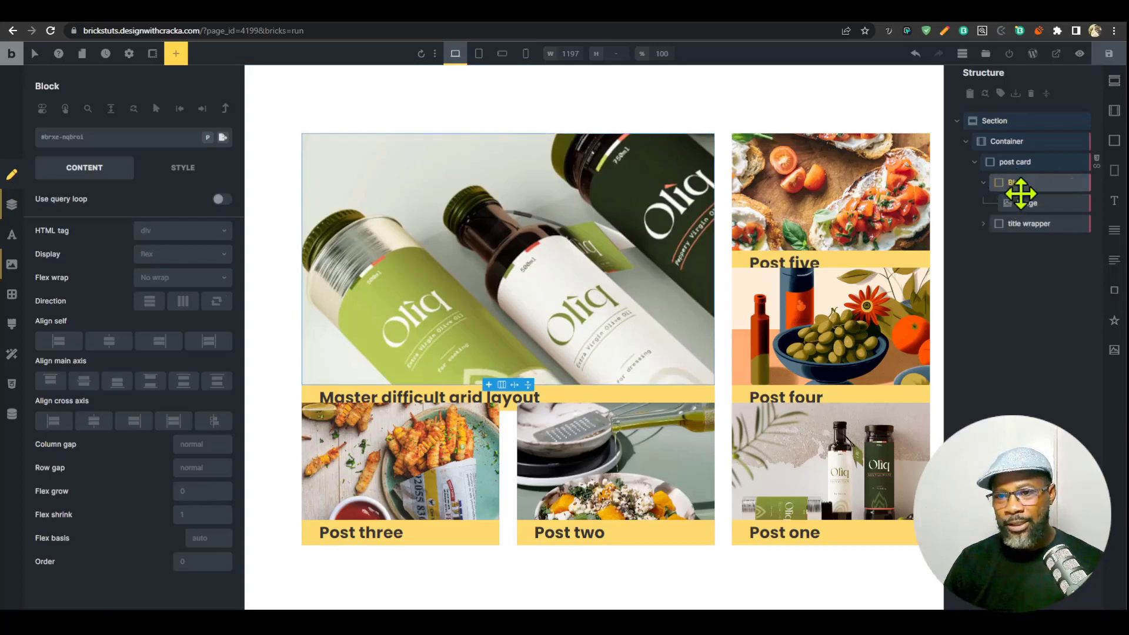
left_click(983, 182)
left_click(1020, 201)
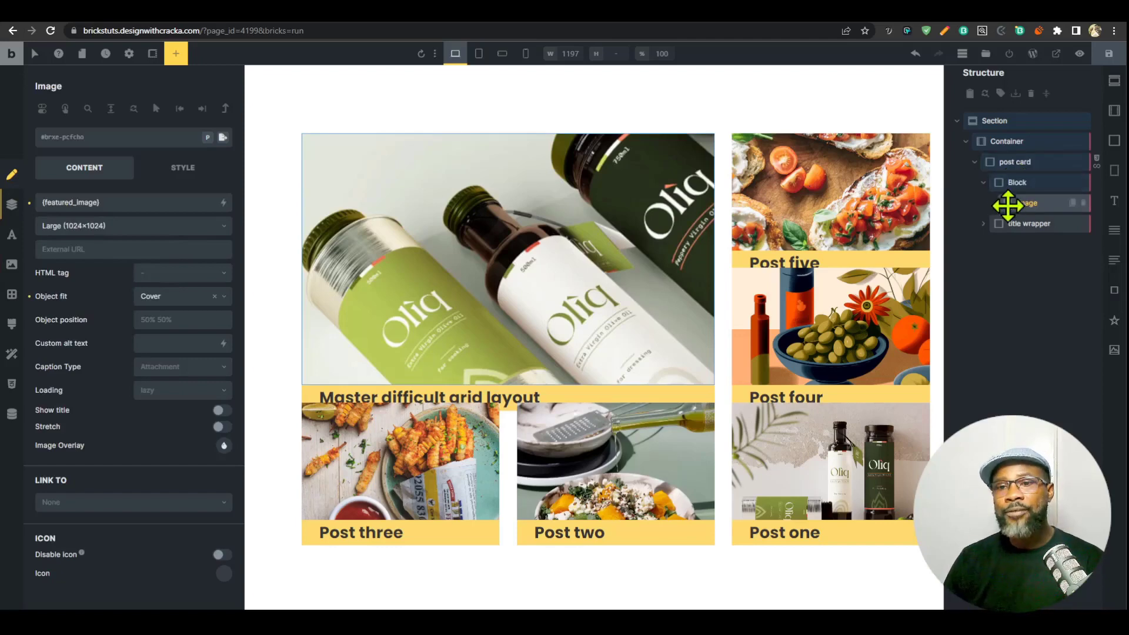
left_click(1019, 182)
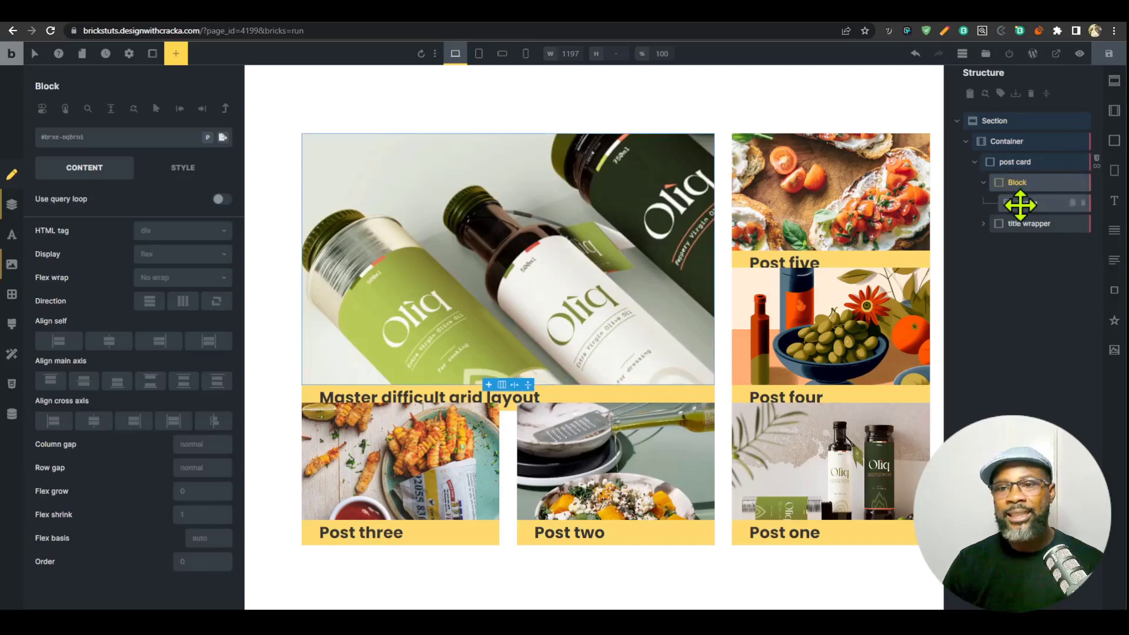
left_click(1020, 204)
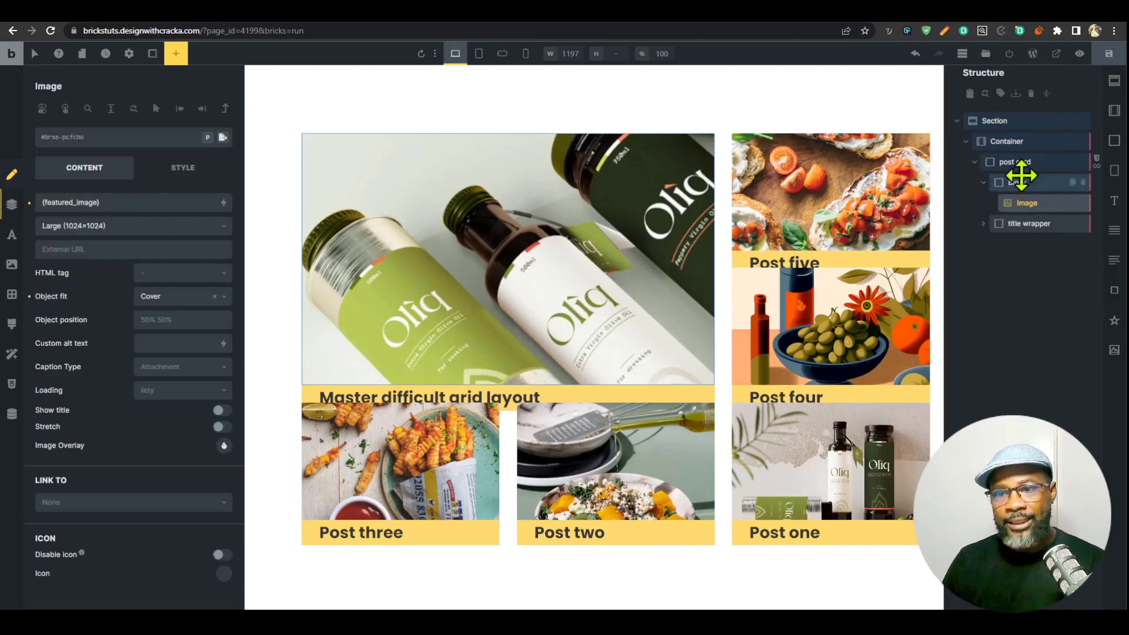
Set the position of the Block wrapping the post card image to relative.
left_click(1018, 179)
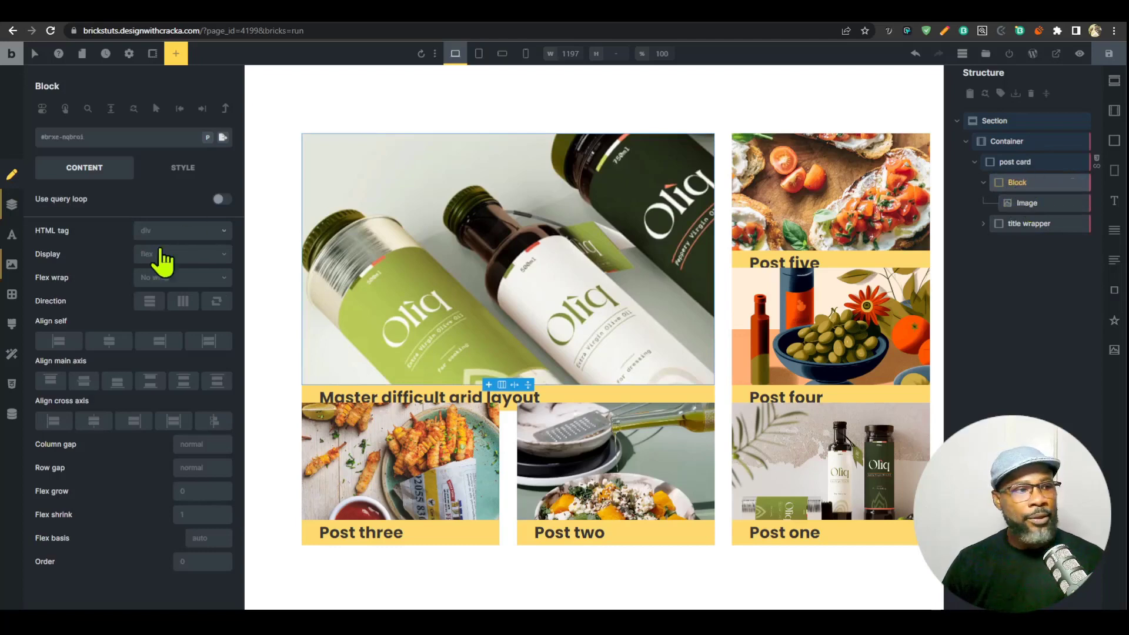
left_click(21, 211)
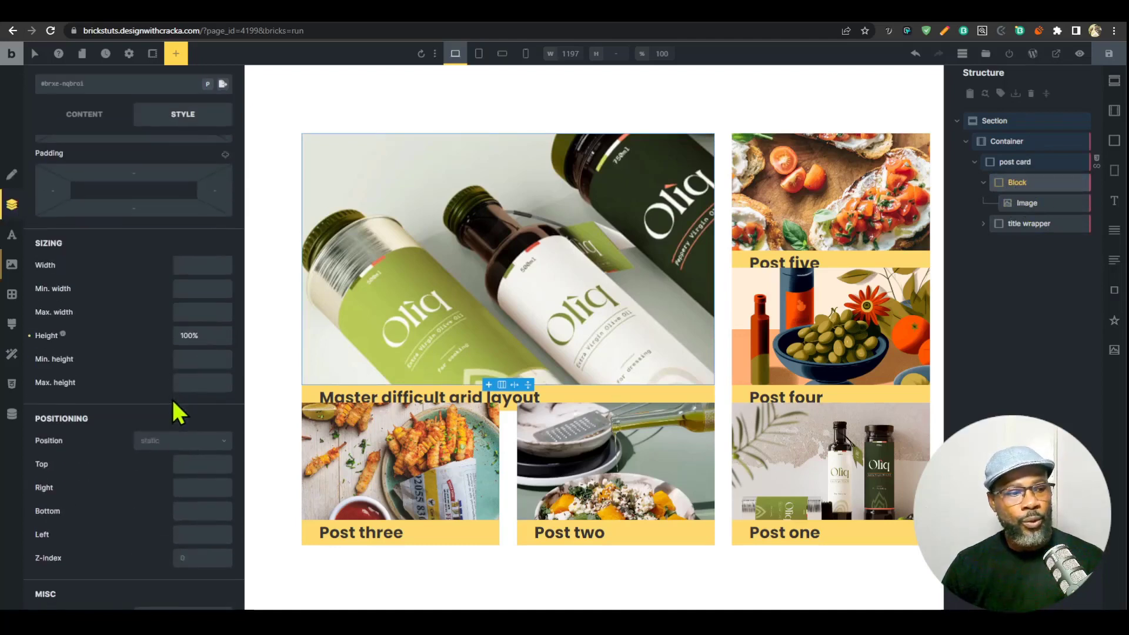
scroll(189, 423, "down", 2)
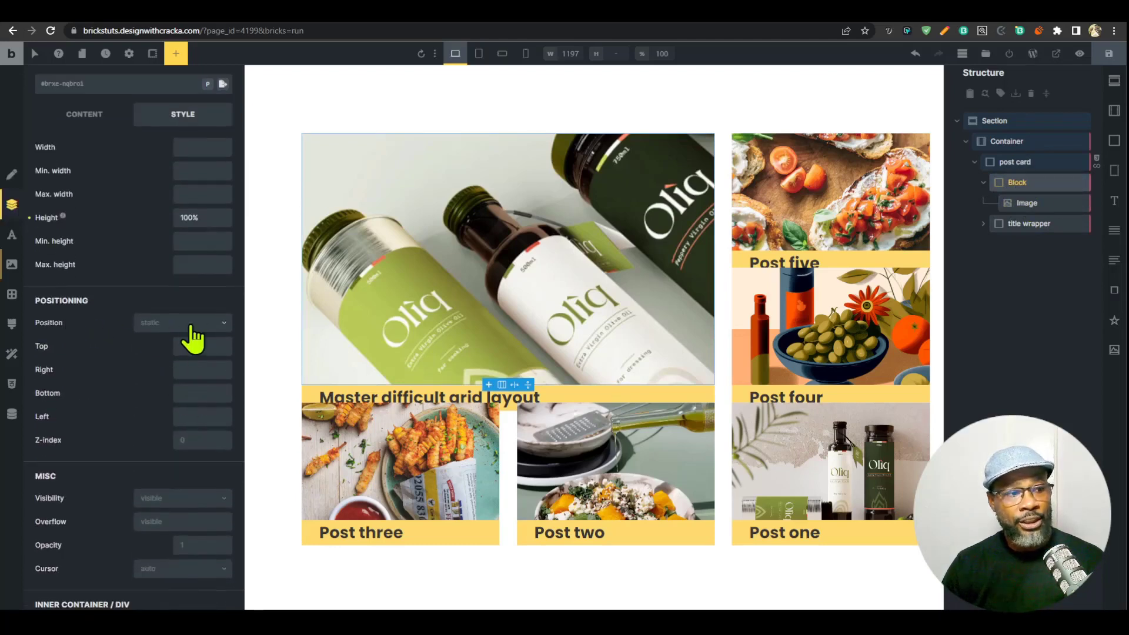
left_click(193, 323)
left_click(178, 359)
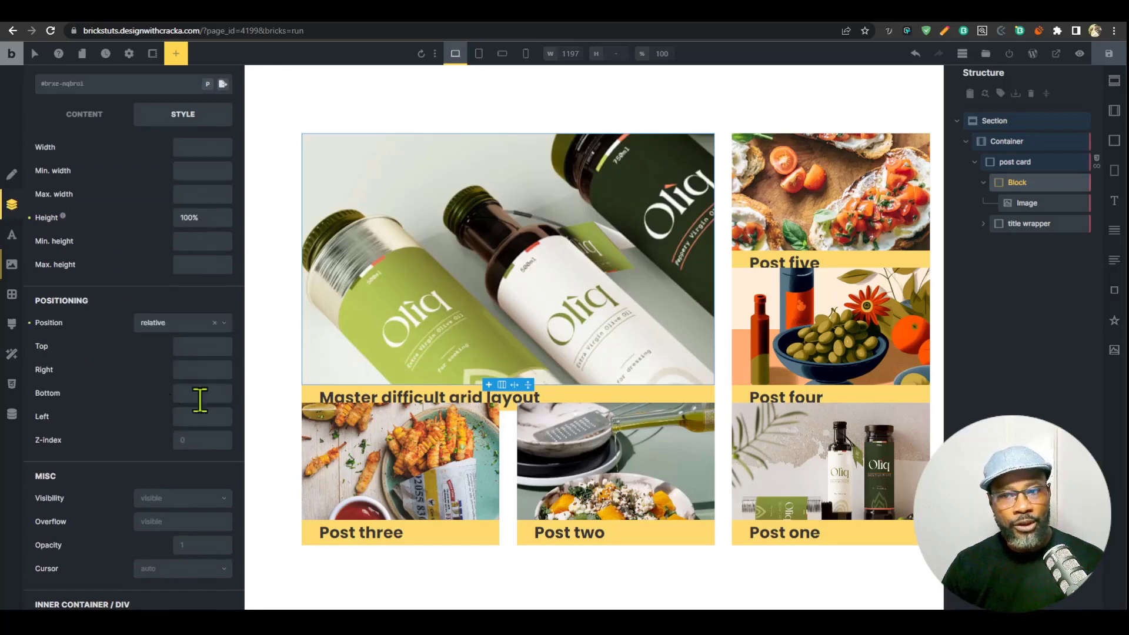
Set the post card image's position to absolute, save the page and reload the frontend preview.
left_click(1023, 203)
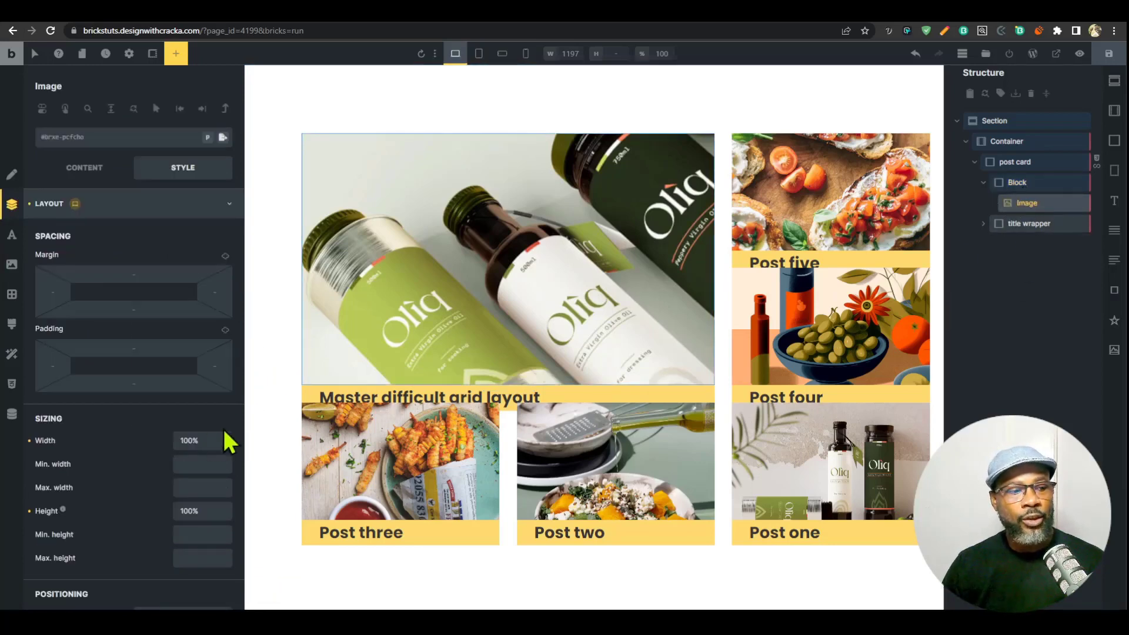
scroll(227, 441, "down", 5)
left_click(188, 267)
left_click(175, 312)
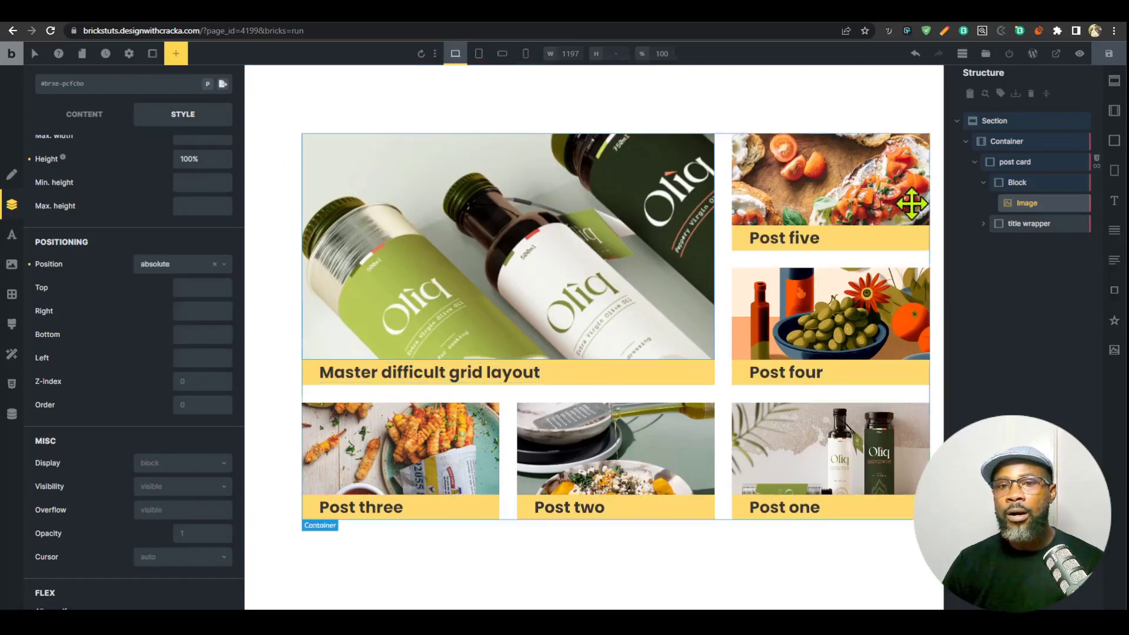
left_click(1106, 58)
left_click(939, 18)
key("ctrl+r")
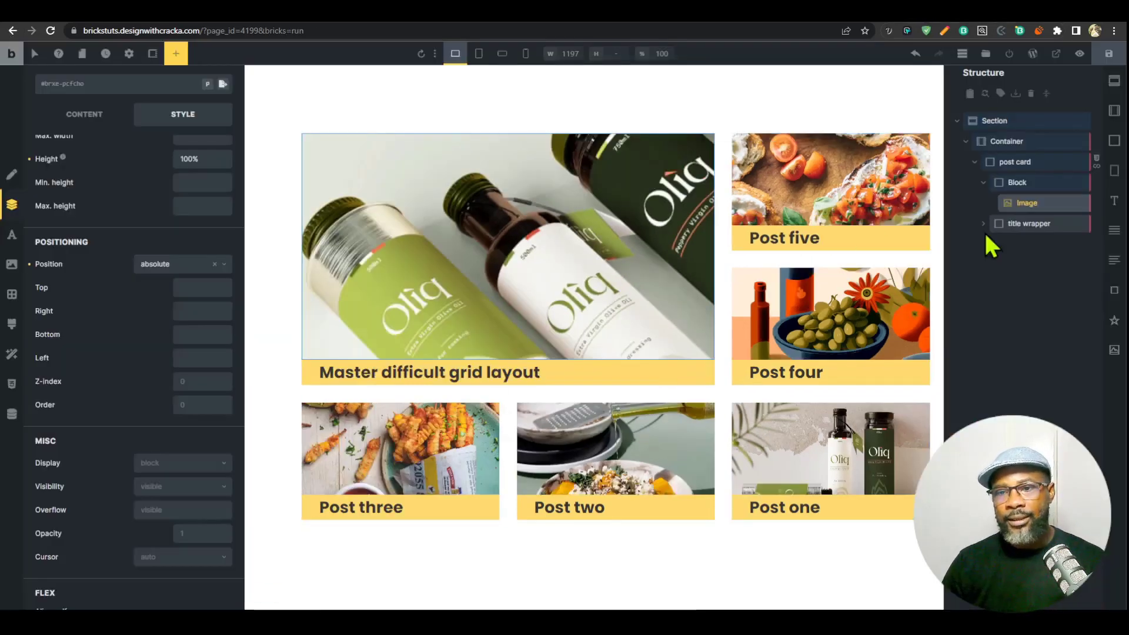
left_click(995, 186)
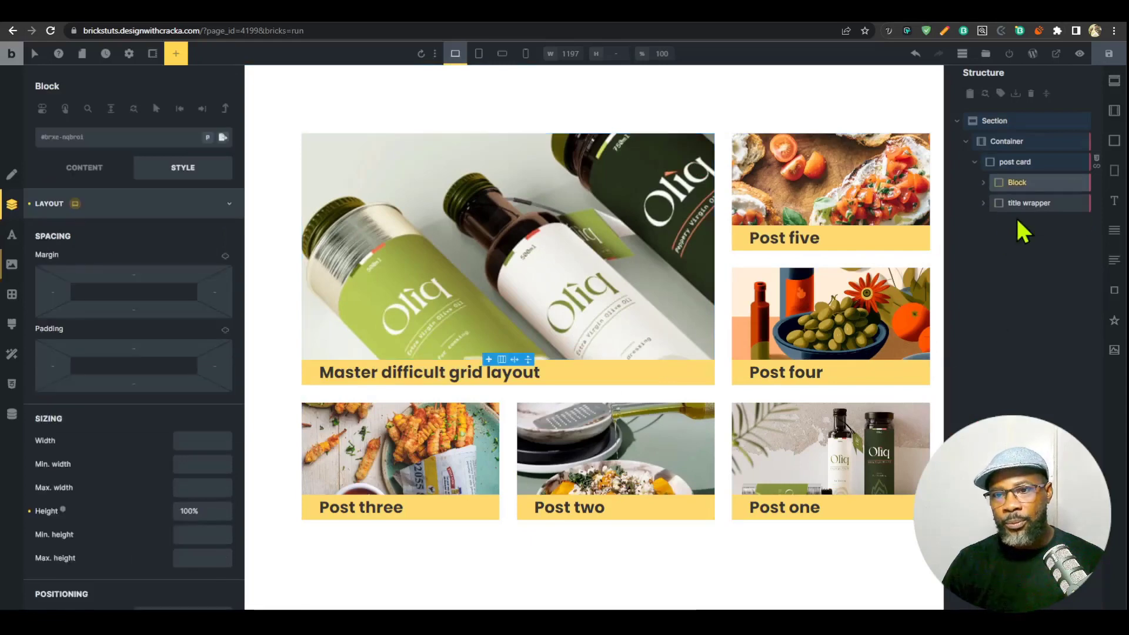
left_click(1017, 205)
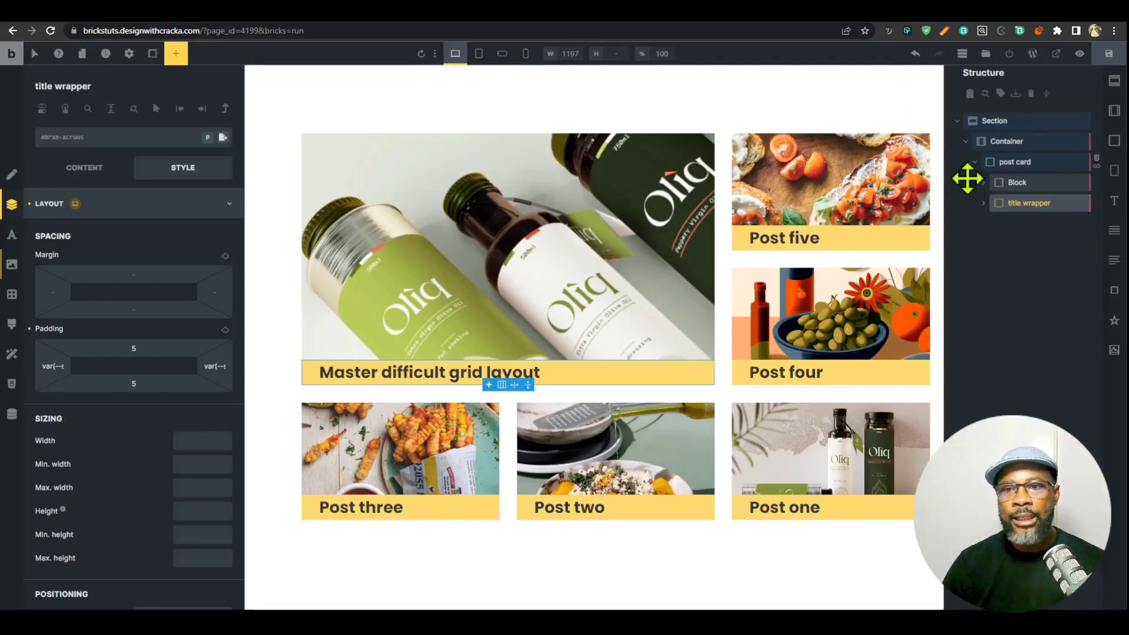
Set the container's grid auto rows to 300px, save the page and reload the frontend preview.
left_click(1006, 141)
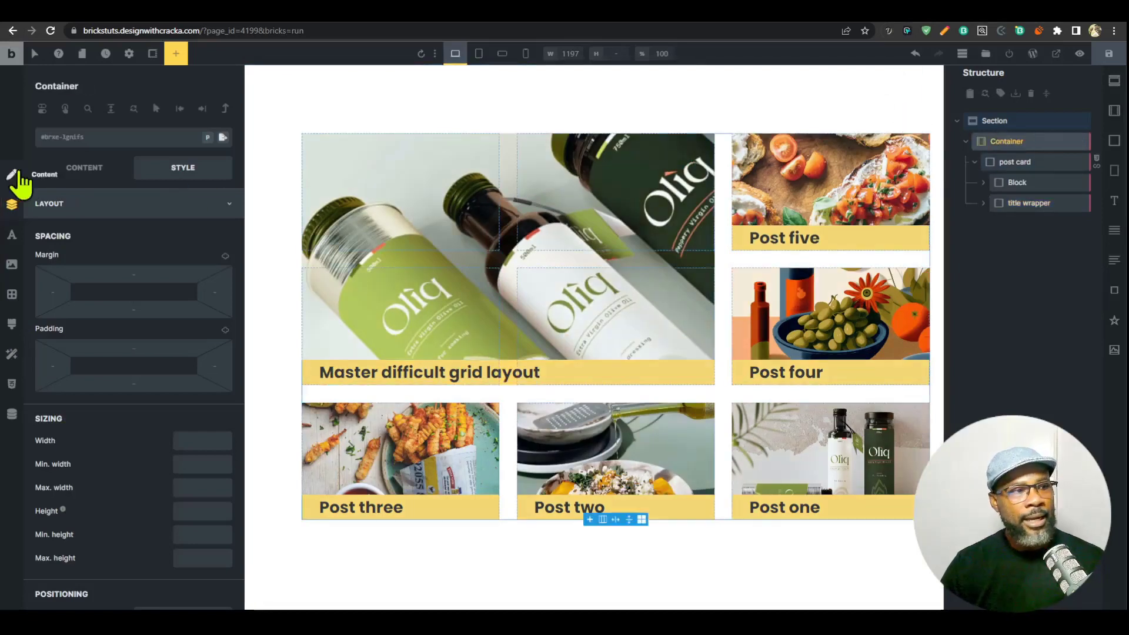
left_click(84, 167)
left_click(53, 437)
type("00")
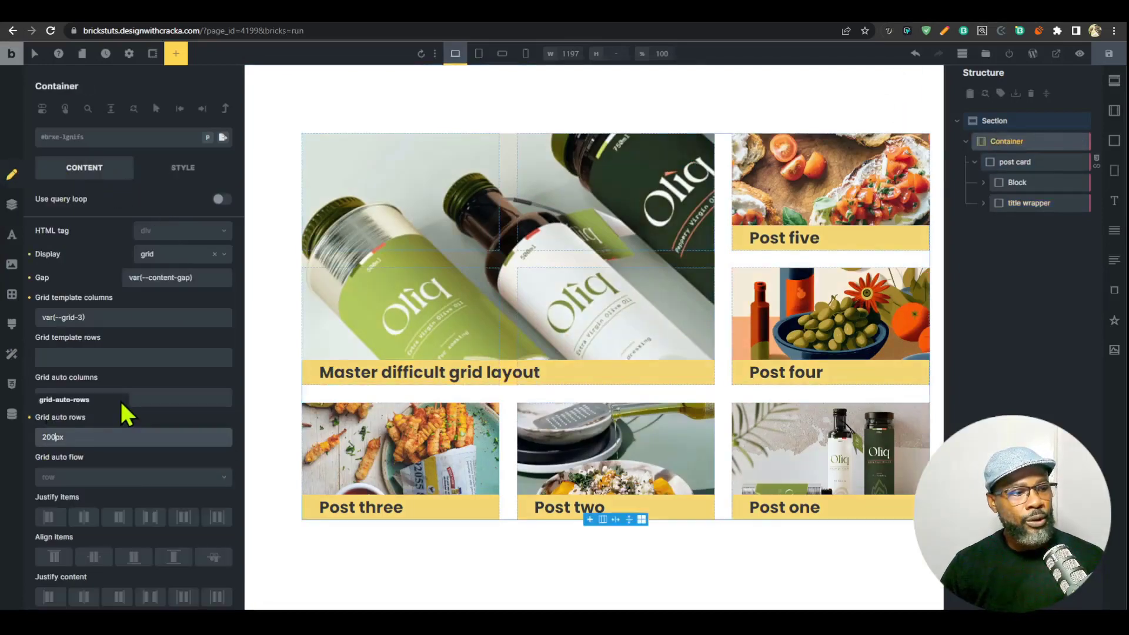
key("Left")
key("Left")
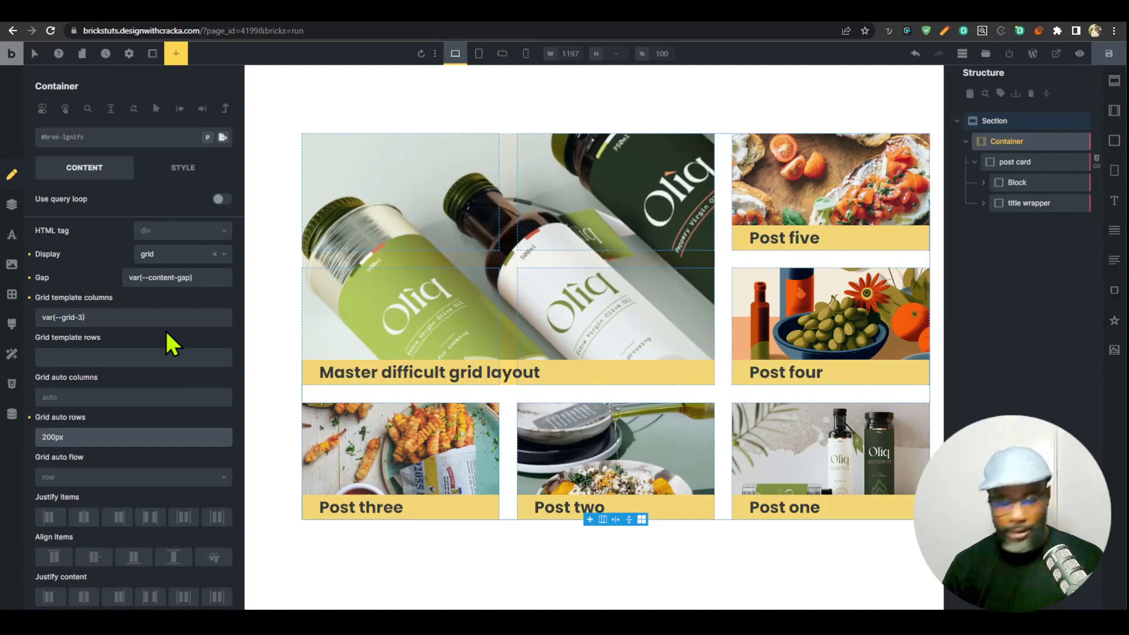
key("Delete")
type("3")
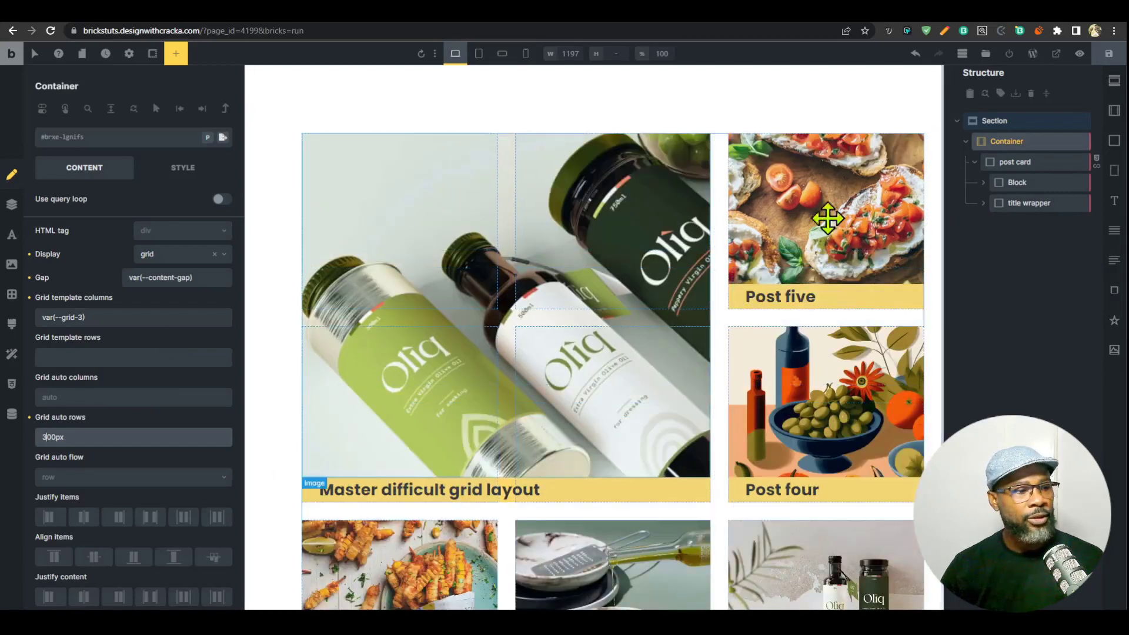
left_click(1106, 54)
left_click(936, 17)
key("ctrl+r")
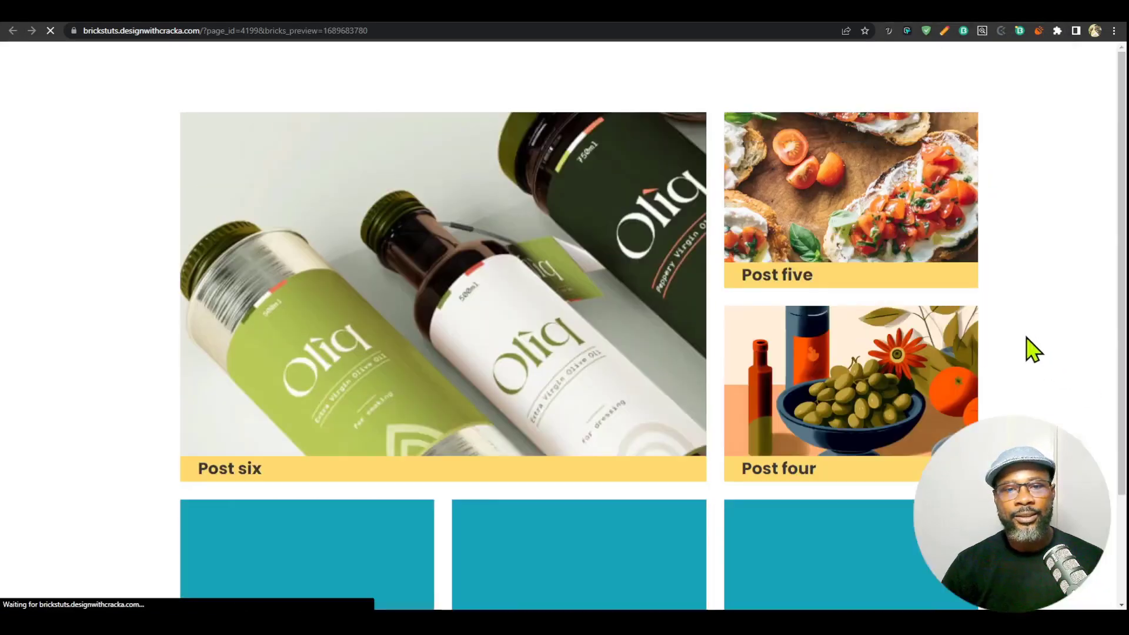
Review the post grid in the reloaded frontend preview, from the featured post down to the lower rows.
scroll(941, 275, "down", 3)
scroll(718, 366, "up", 3)
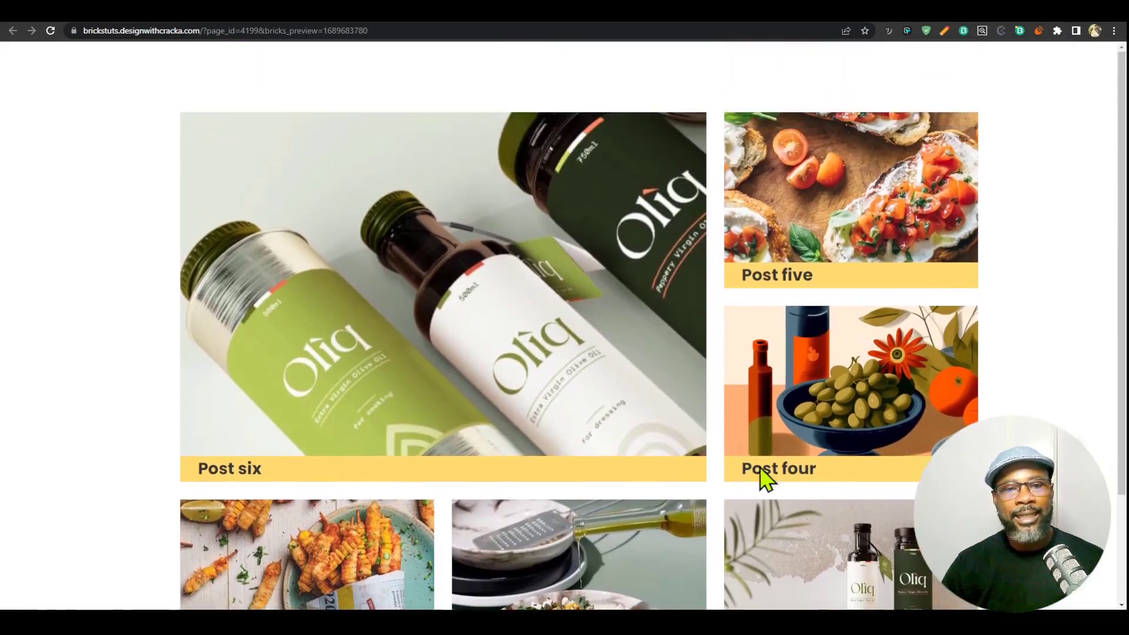
scroll(761, 469, "down", 1)
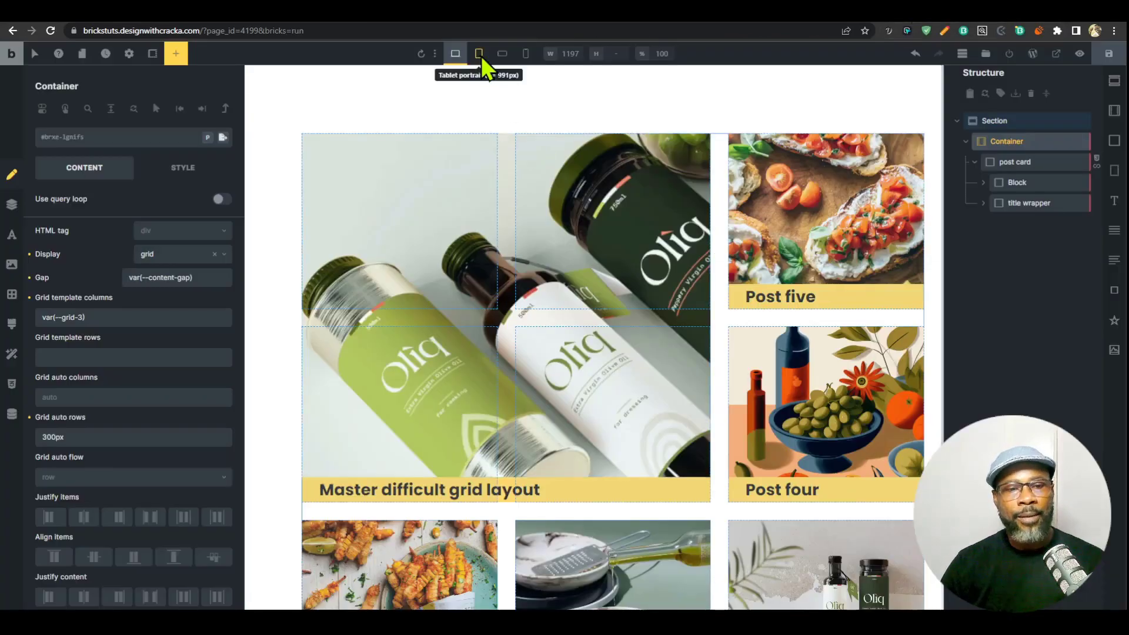
On the mobile landscape breakpoint, set the container's grid template columns to var(--grid-2), save the page and reload the frontend preview.
left_click(480, 54)
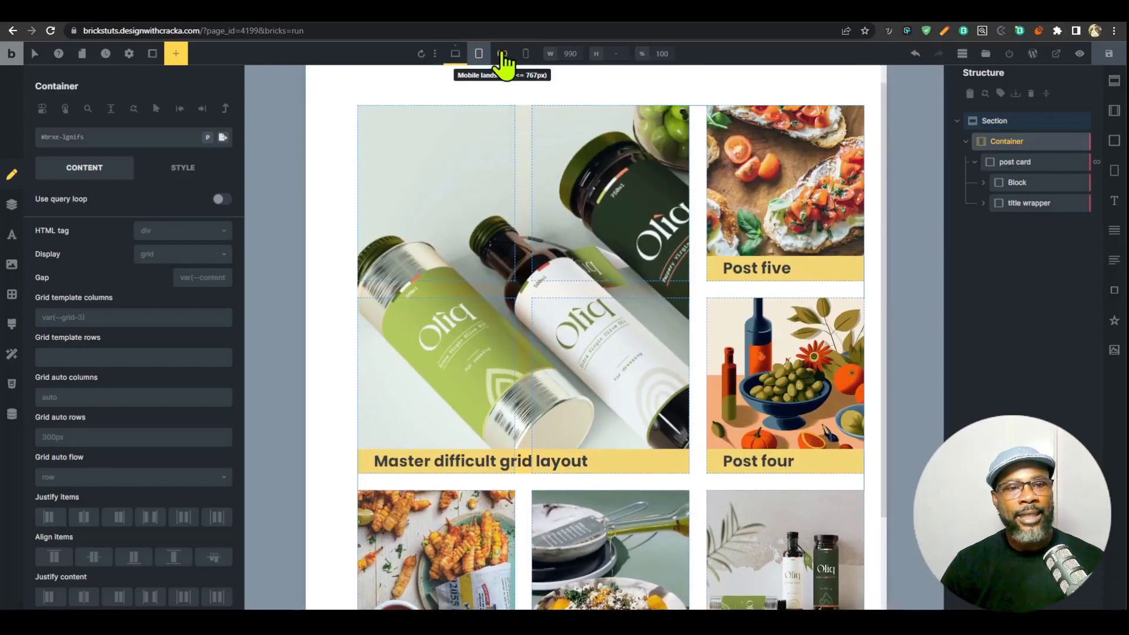
left_click(503, 54)
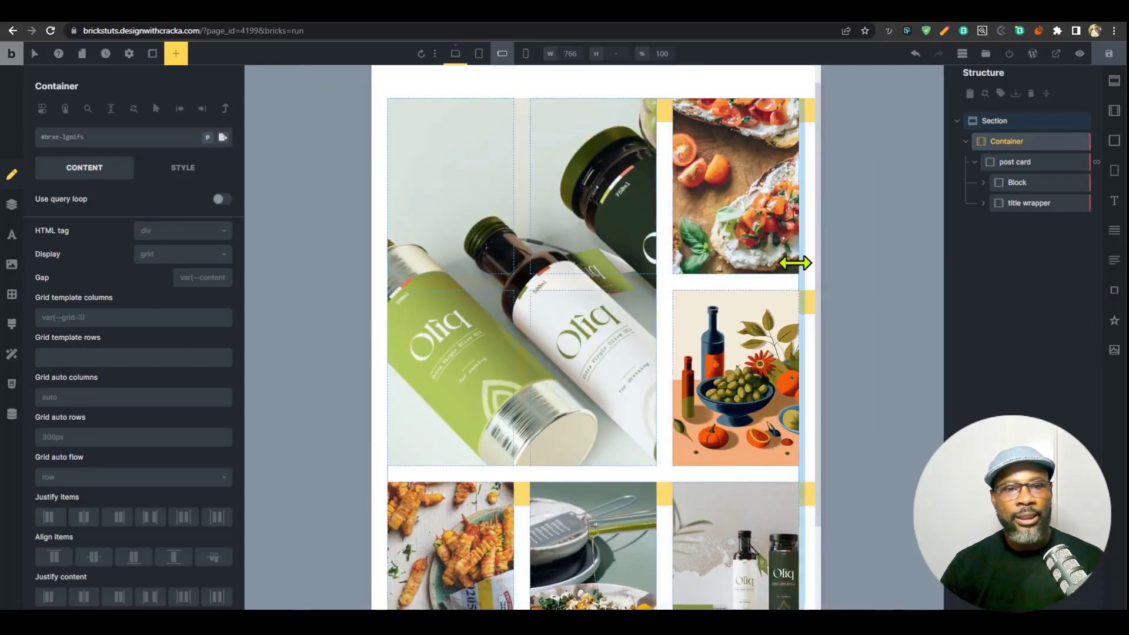
right_click(107, 317)
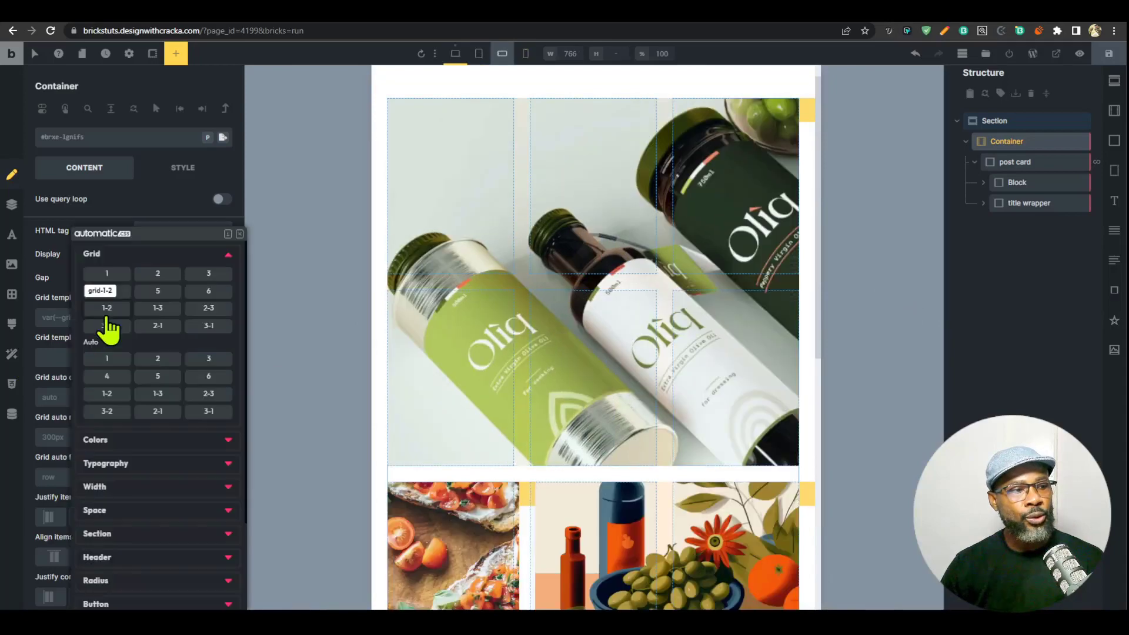
left_click(155, 275)
scroll(677, 424, "down", 5)
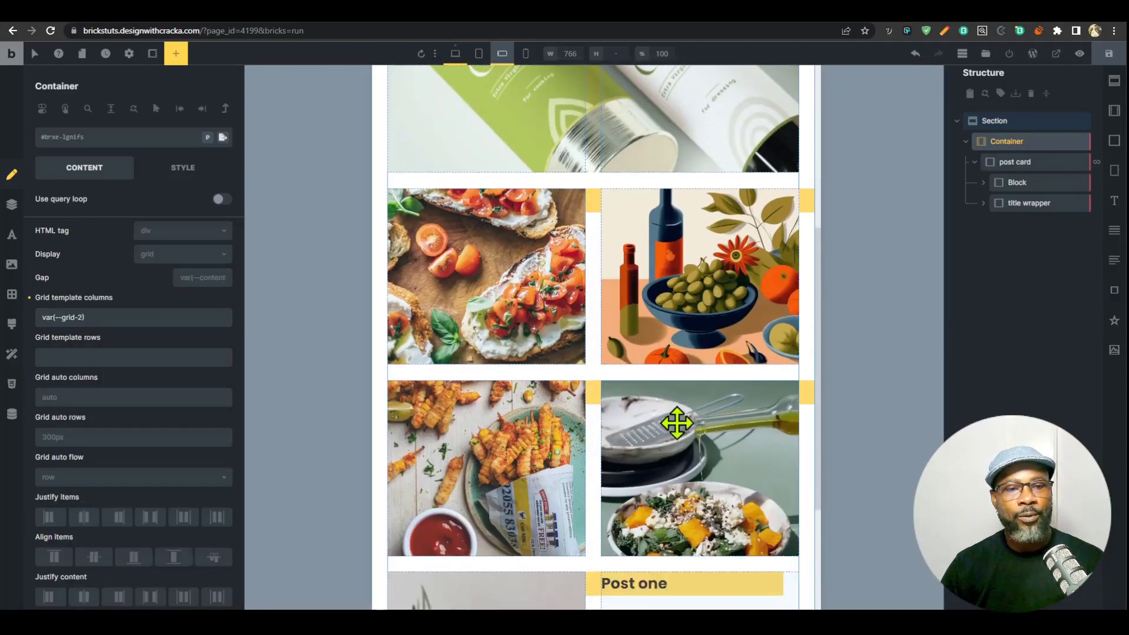
scroll(670, 417, "up", 2)
scroll(676, 450, "up", 3)
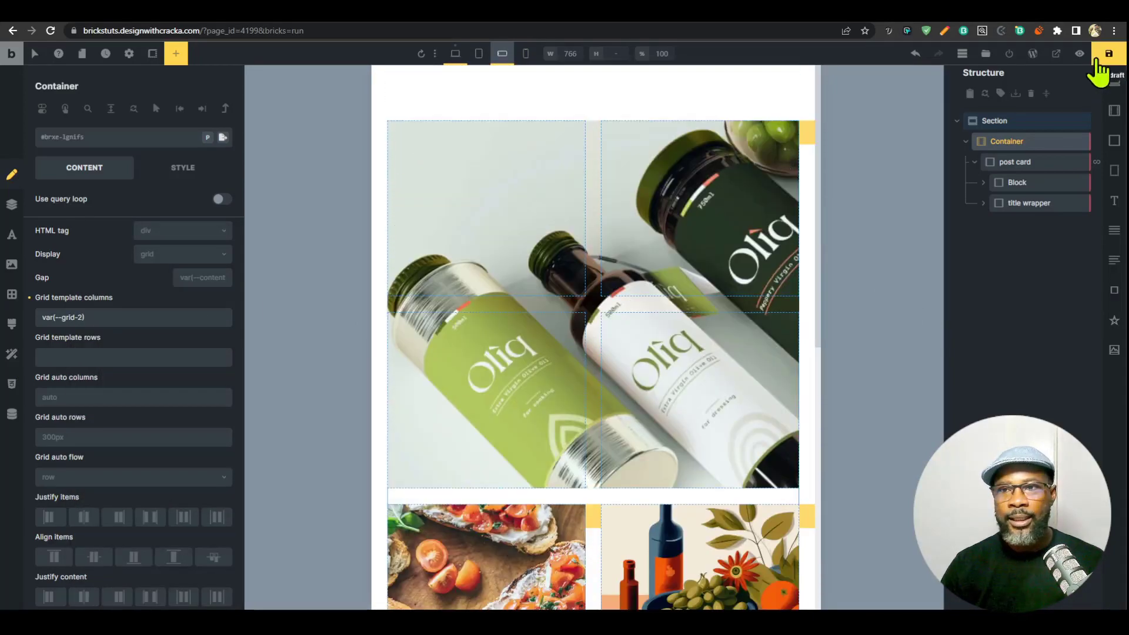
left_click(1101, 58)
left_click(935, 21)
key("ctrl+r")
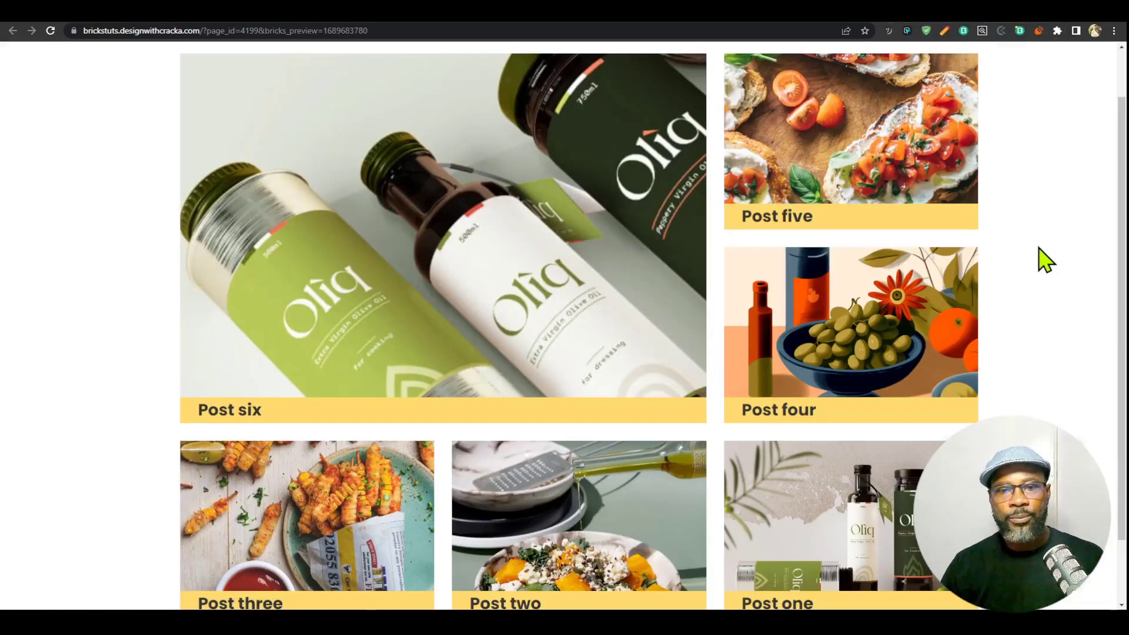
Check the post grid in the browser's responsive device mode at about 730 to 743 px wide and compare it with the builder.
key("ctrl+shift+m")
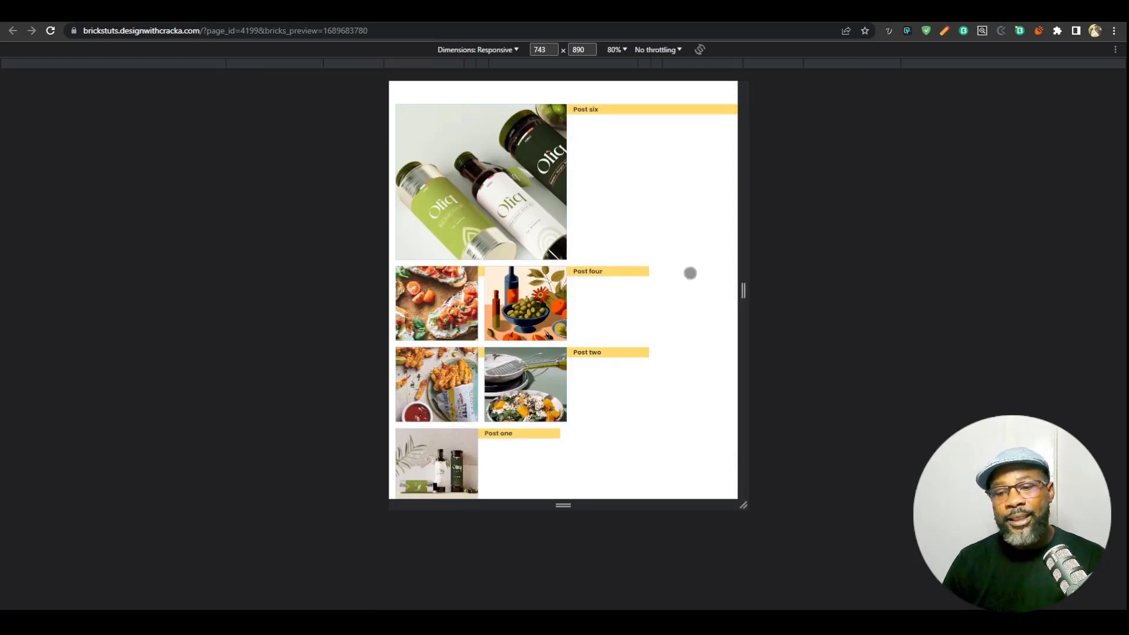
mouse_move(739, 280)
left_mouse_down()
mouse_move(764, 284)
mouse_move(740, 277)
left_mouse_up()
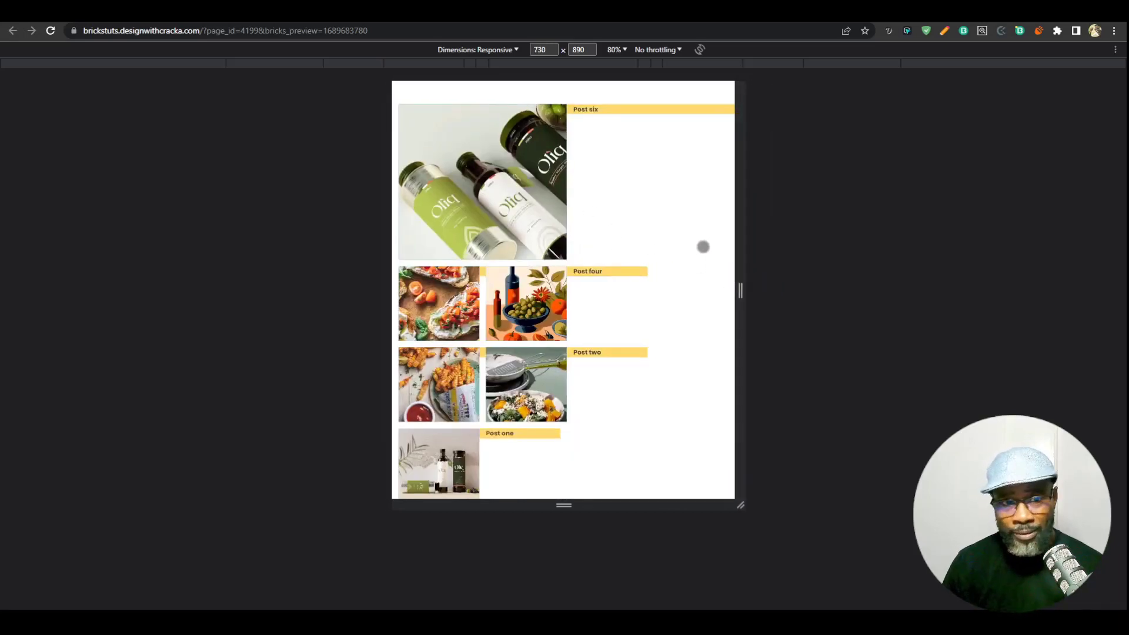
mouse_move(746, 242)
left_mouse_down()
mouse_move(771, 245)
mouse_move(746, 240)
left_mouse_up()
left_click(925, 14)
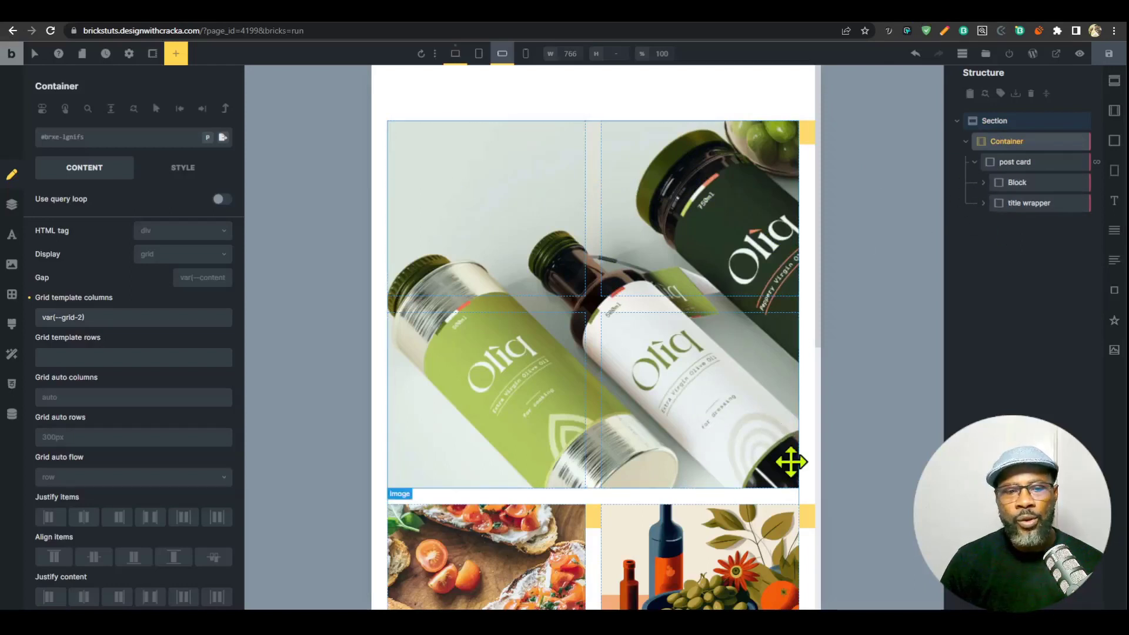
left_click(931, 11)
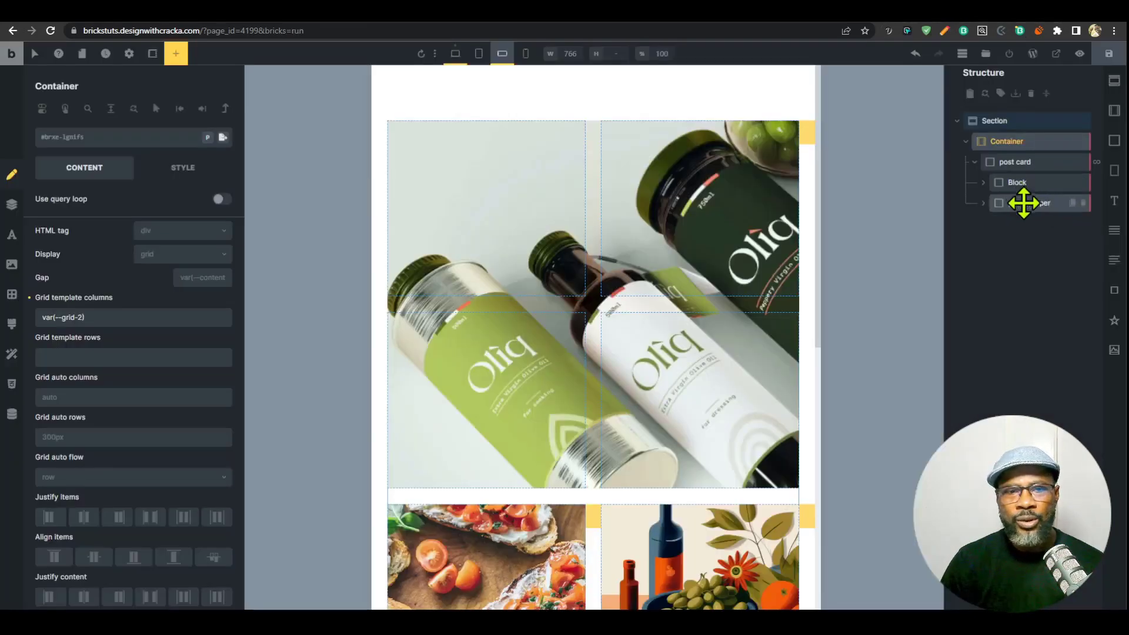
Try setting the post card's direction to Vertical (column) on the desktop breakpoint and check the mobile landscape layout.
left_click(1029, 162)
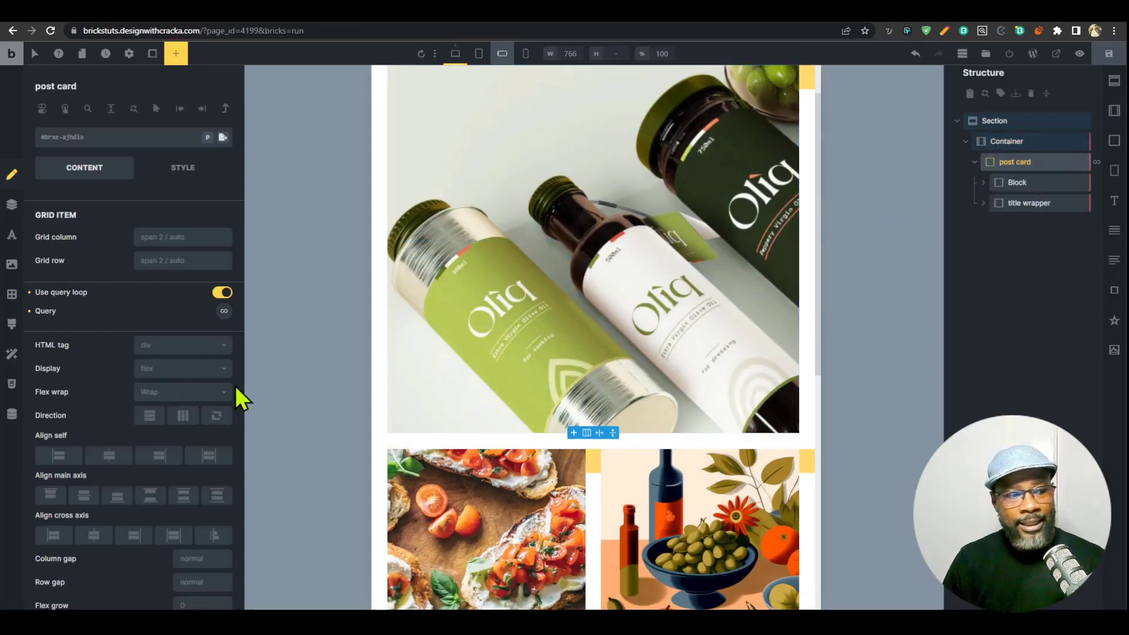
scroll(215, 406, "down", 2)
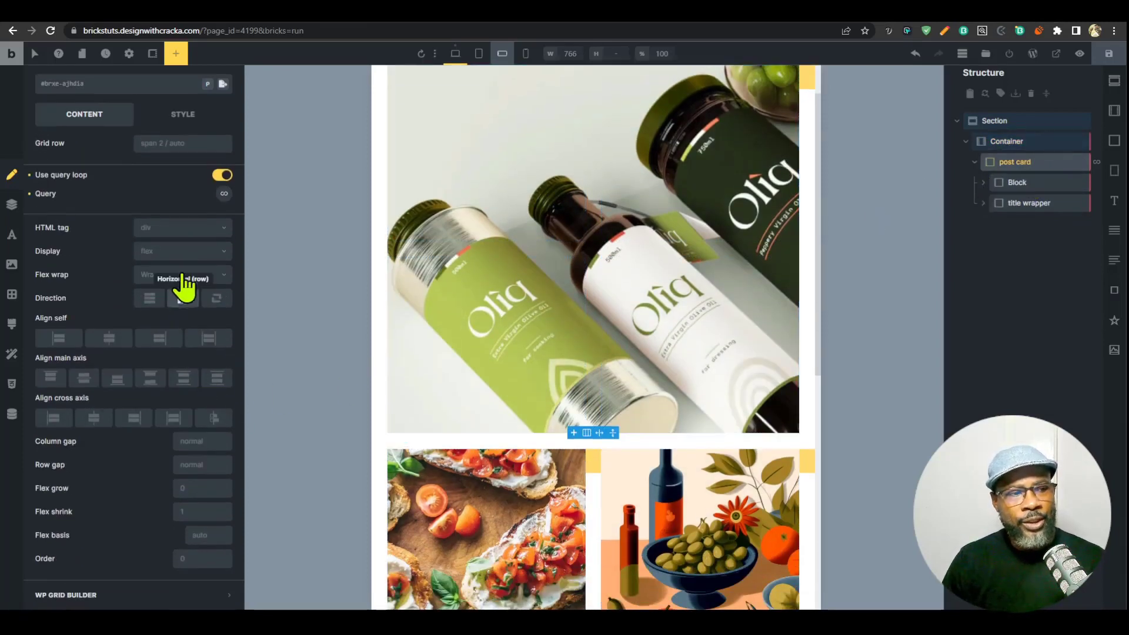
left_click(457, 54)
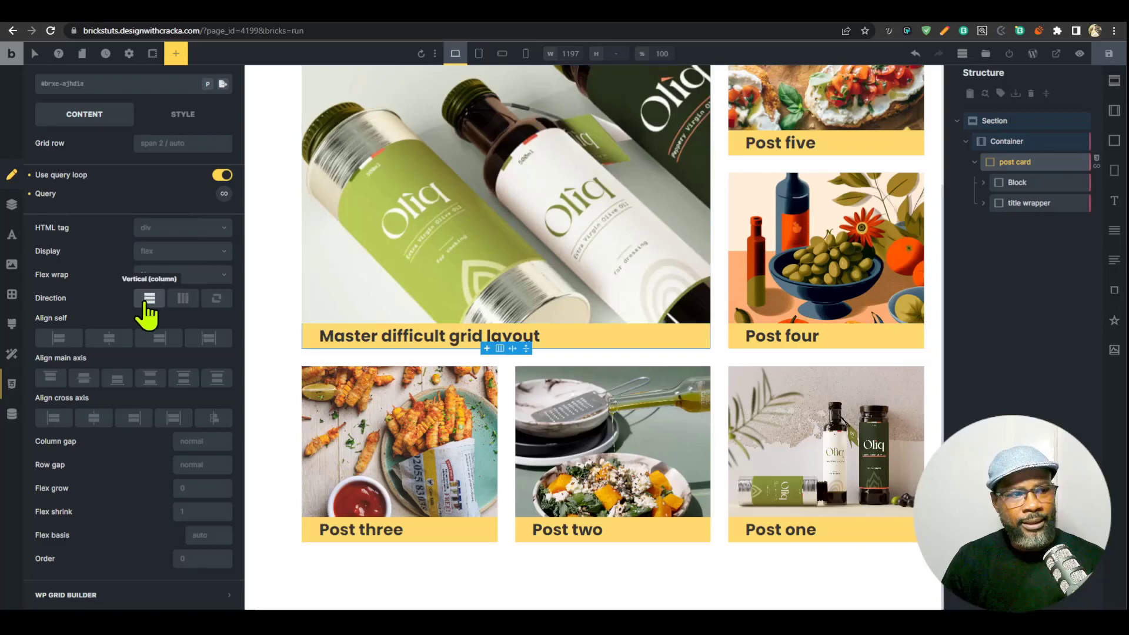
left_click(148, 300)
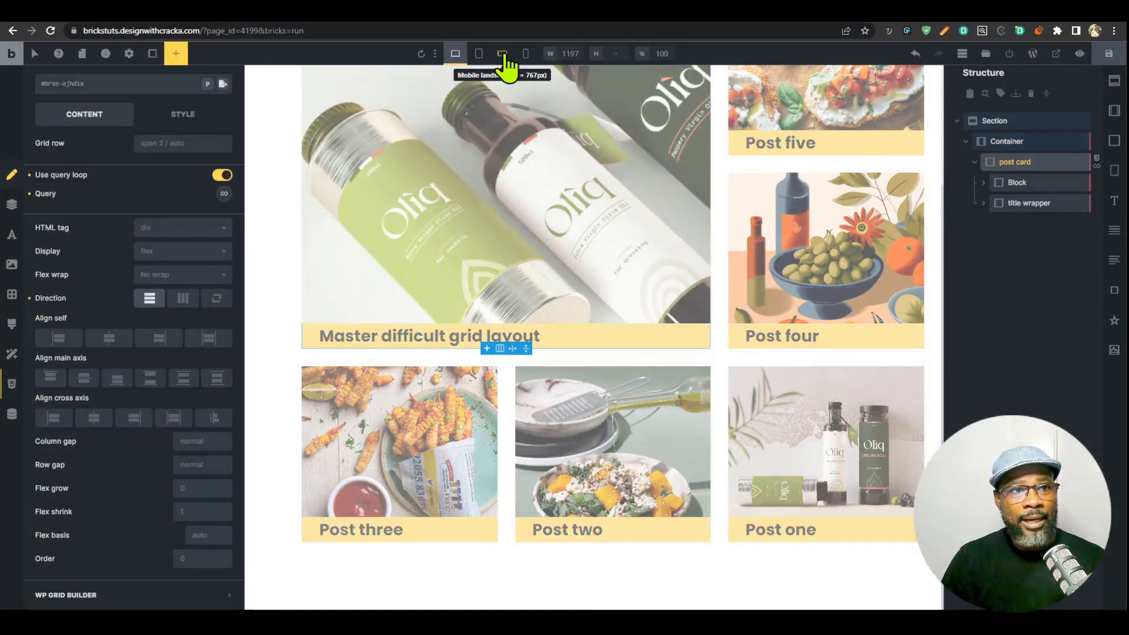
left_click(503, 54)
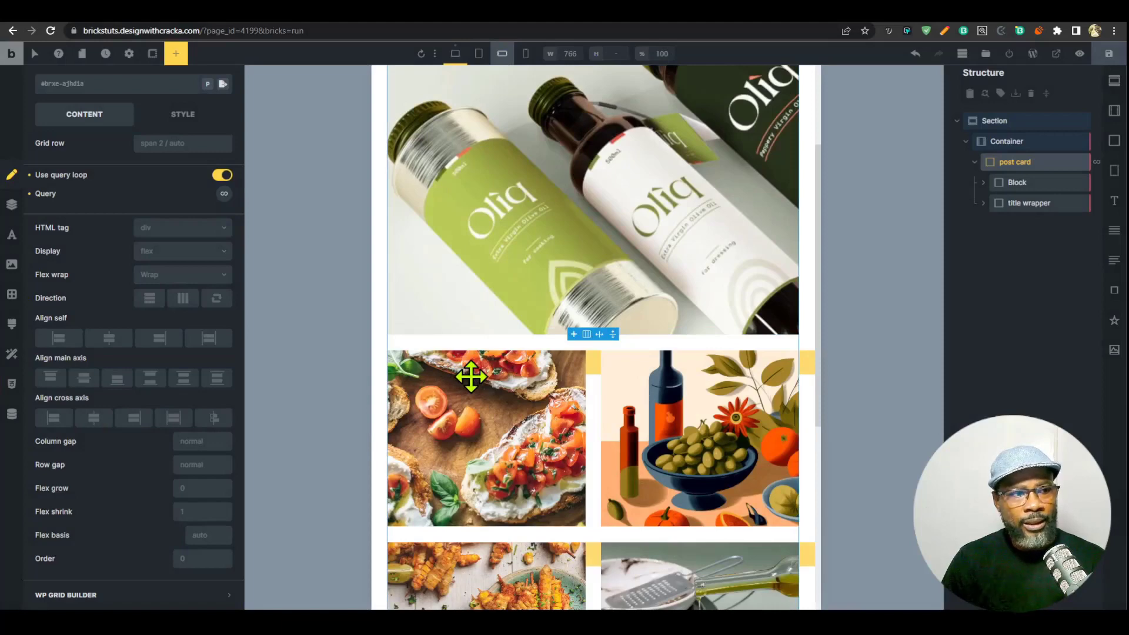
left_click(455, 54)
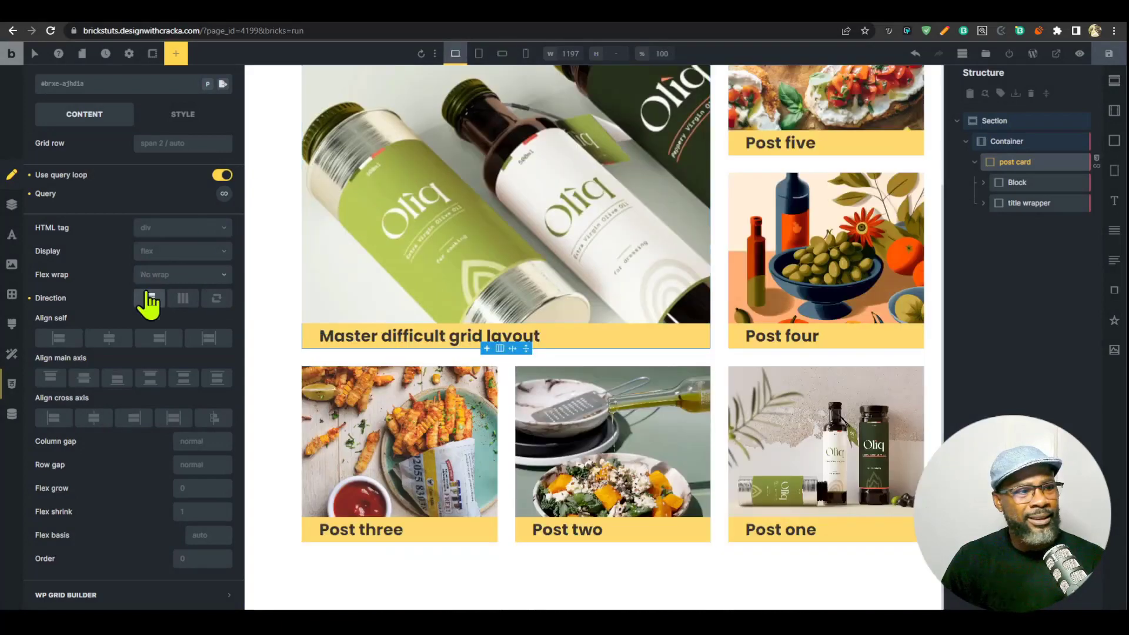
On the mobile landscape breakpoint, try the post card with No wrap and with a vertical direction, clearing both settings.
left_click(500, 59)
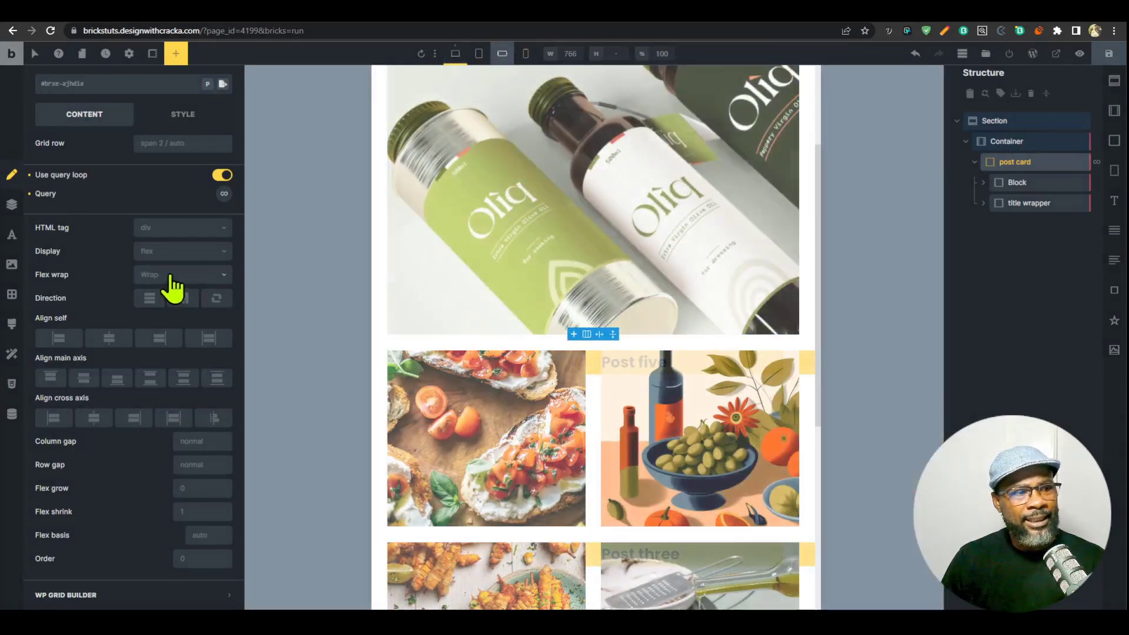
left_click(171, 275)
left_click(180, 290)
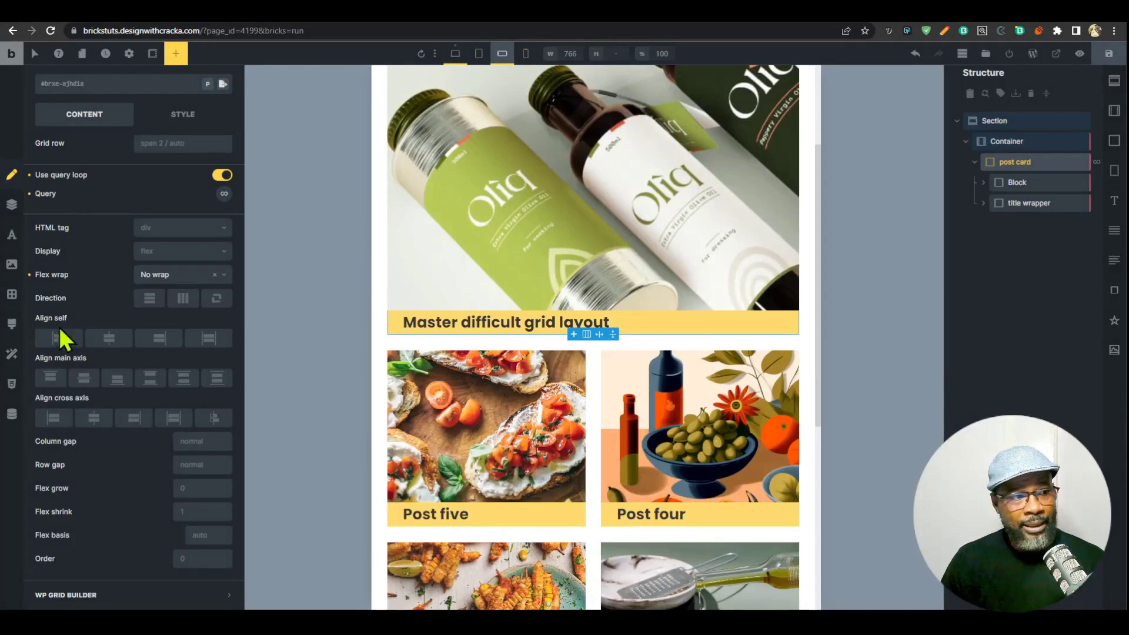
left_click(29, 275)
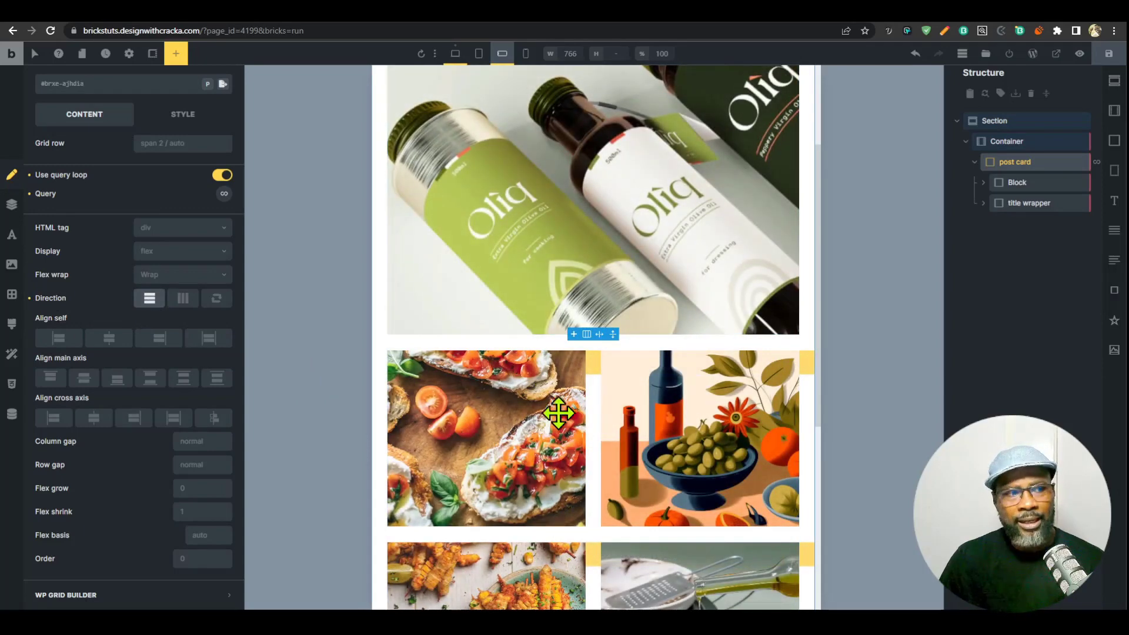
left_click(29, 298)
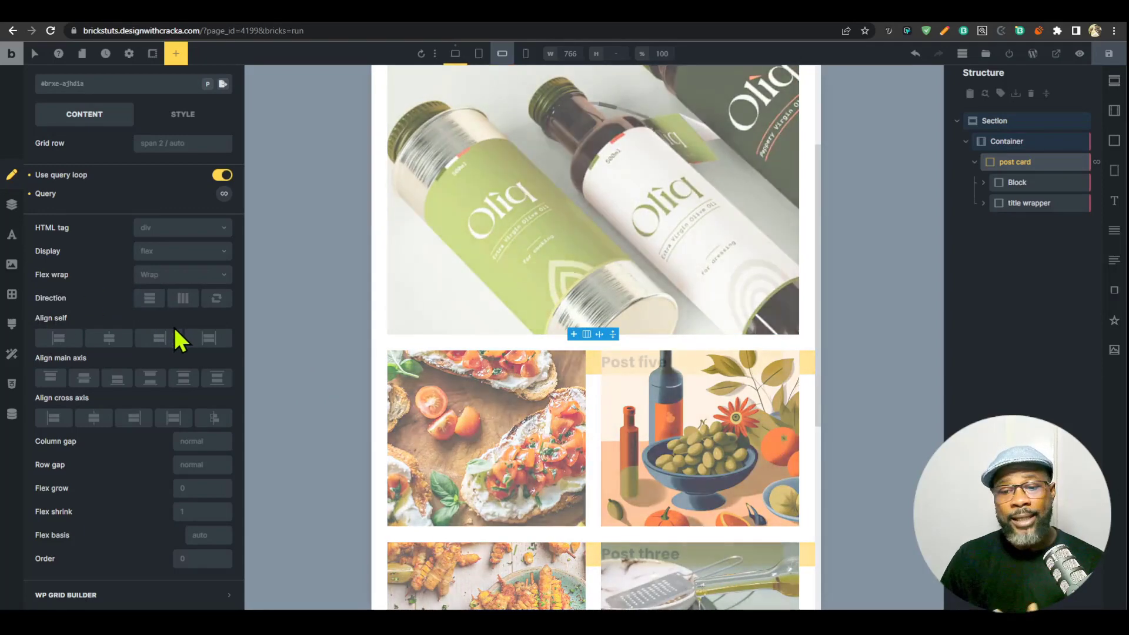
Set the post card's flex wrap to No wrap on the mobile landscape breakpoint, save the page and reload the frontend preview.
left_click(181, 276)
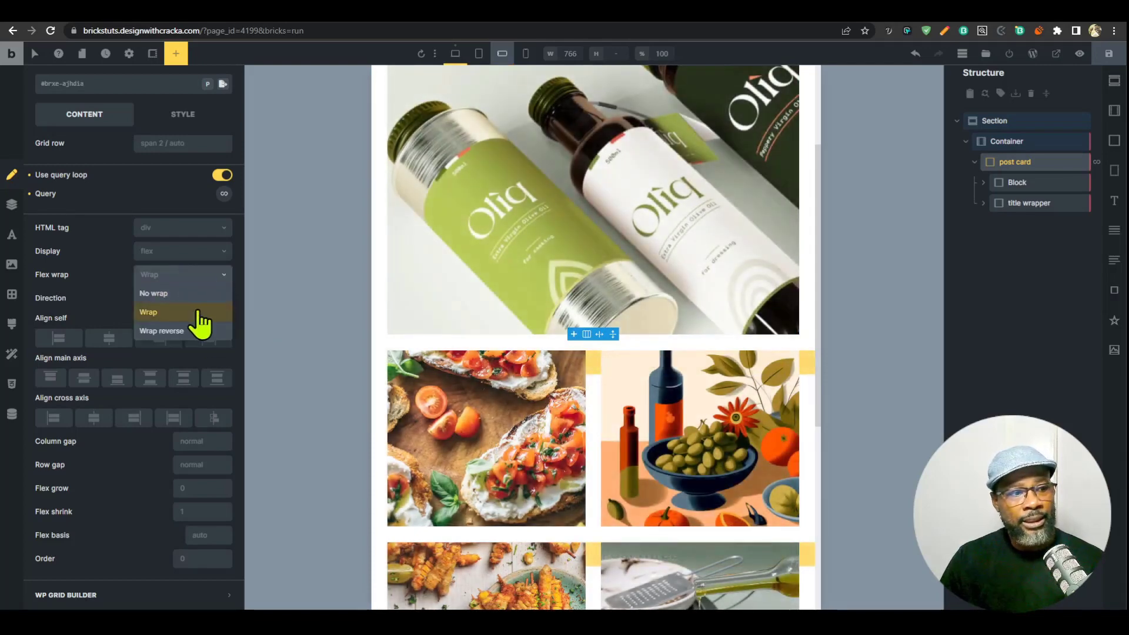
left_click(179, 294)
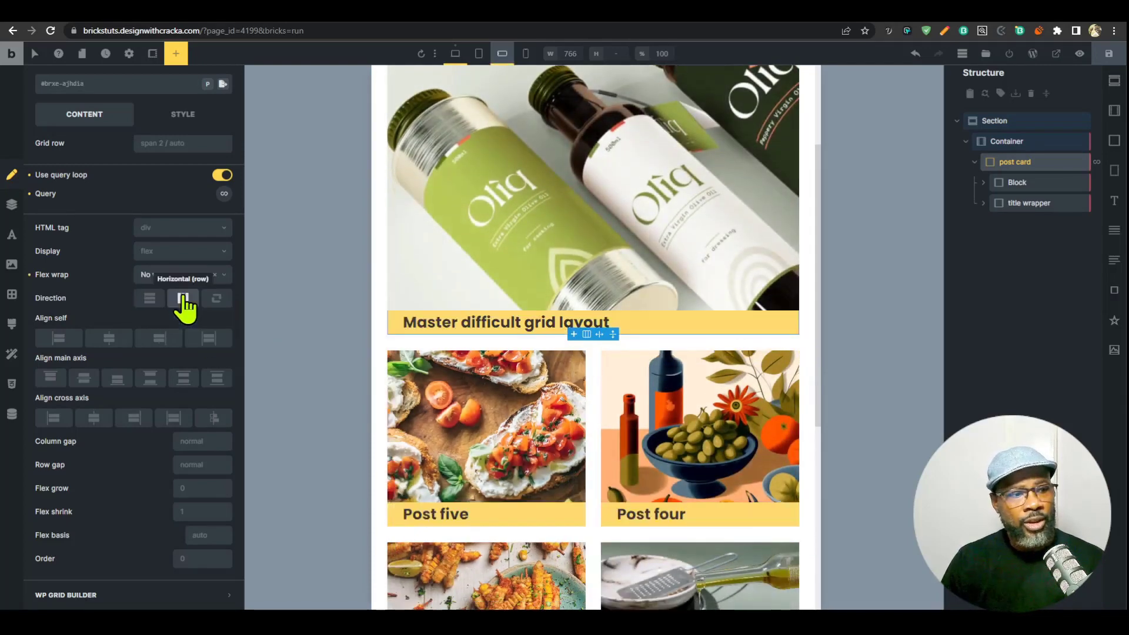
left_click(1108, 53)
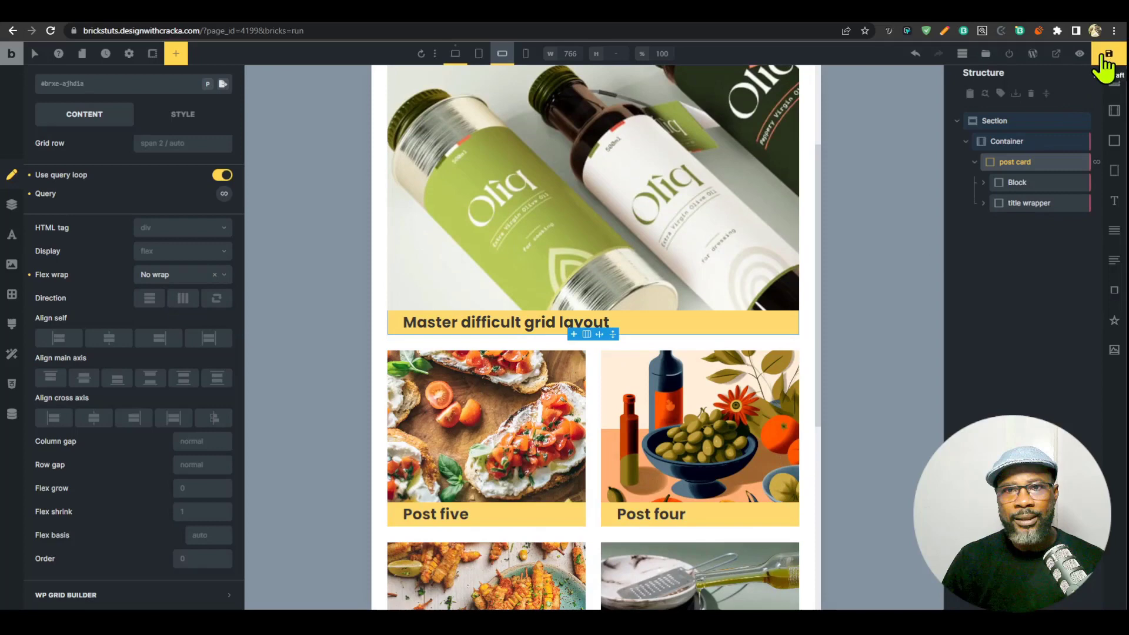
left_click(943, 17)
key("ctrl+r")
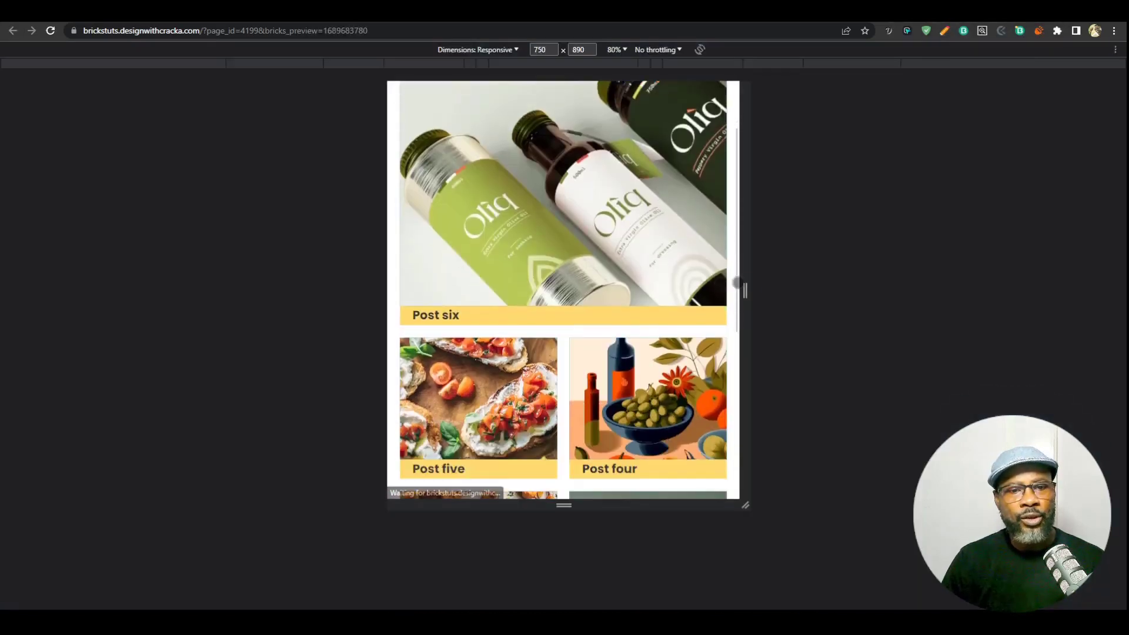
Check the responsive preview by narrowing the viewport to about 440 px and widening it to about 940 px.
left_click_drag(744, 288, 665, 288)
scroll(619, 385, "down", 7)
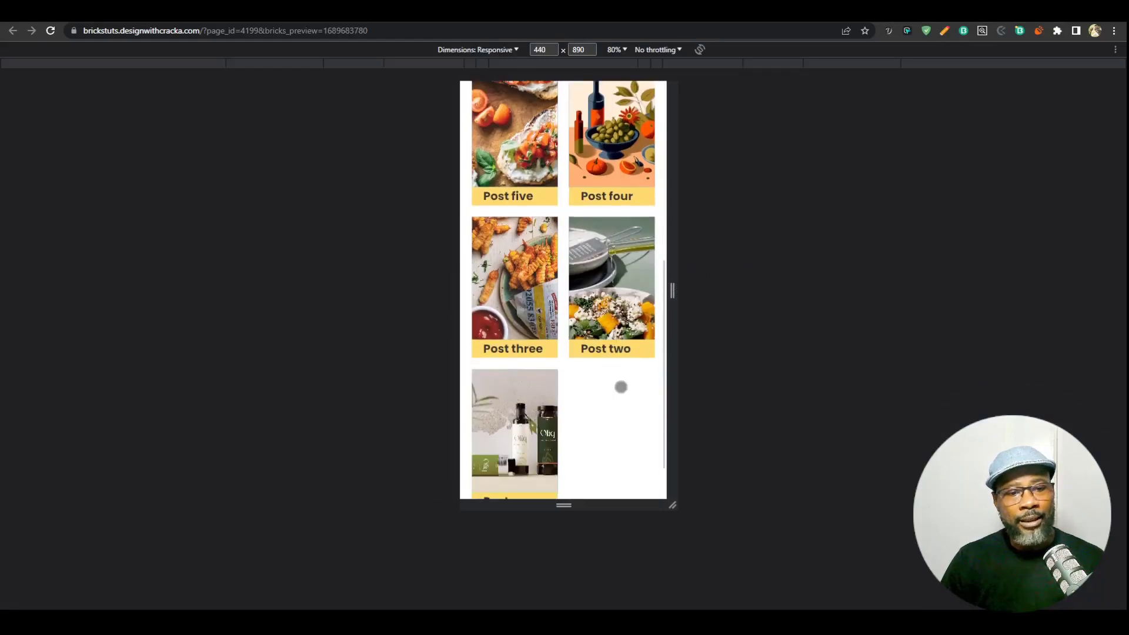
scroll(629, 378, "up", 3)
scroll(629, 378, "up", 2)
left_click_drag(672, 302, 789, 291)
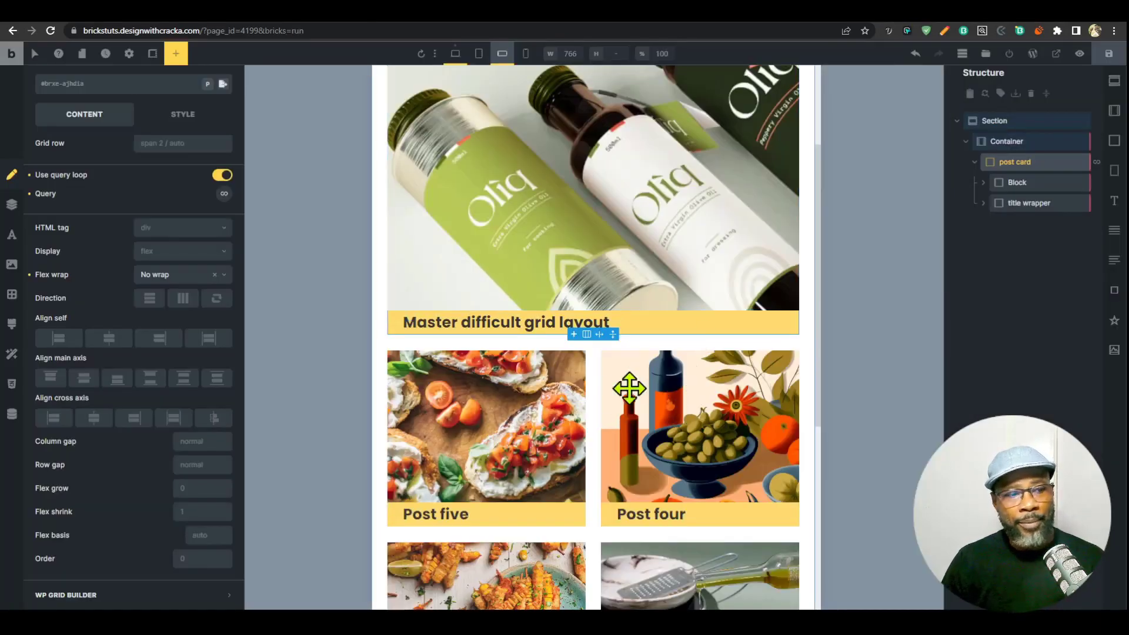
Set the container's gap to var(--space-xs) on the mobile landscape breakpoint and save the page.
left_click(1007, 141)
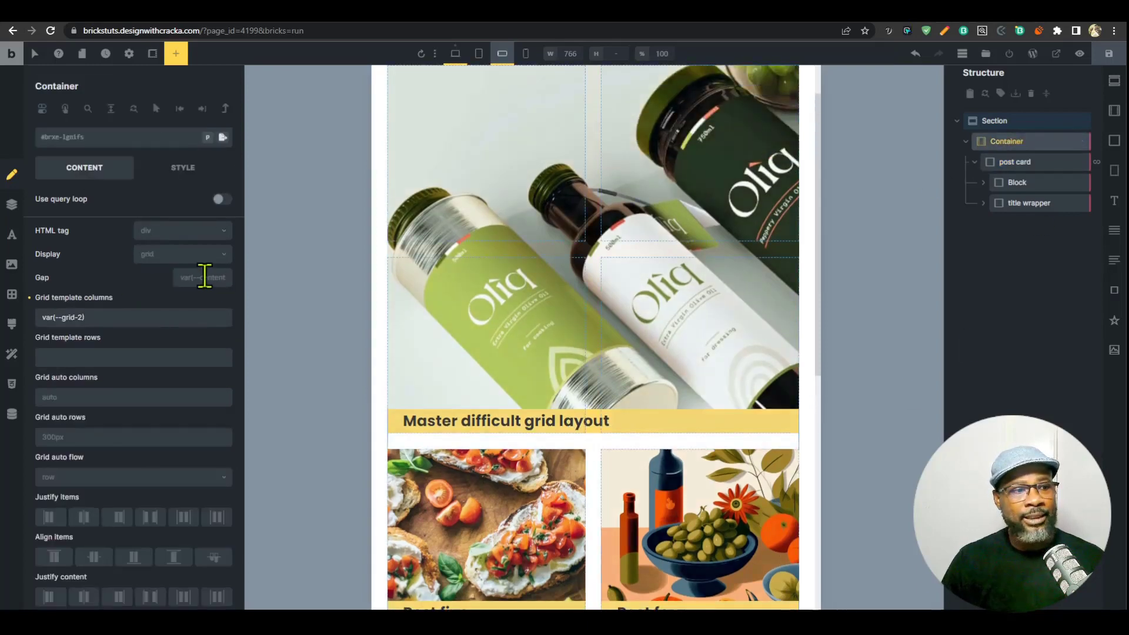
left_click(204, 276)
left_click(114, 286)
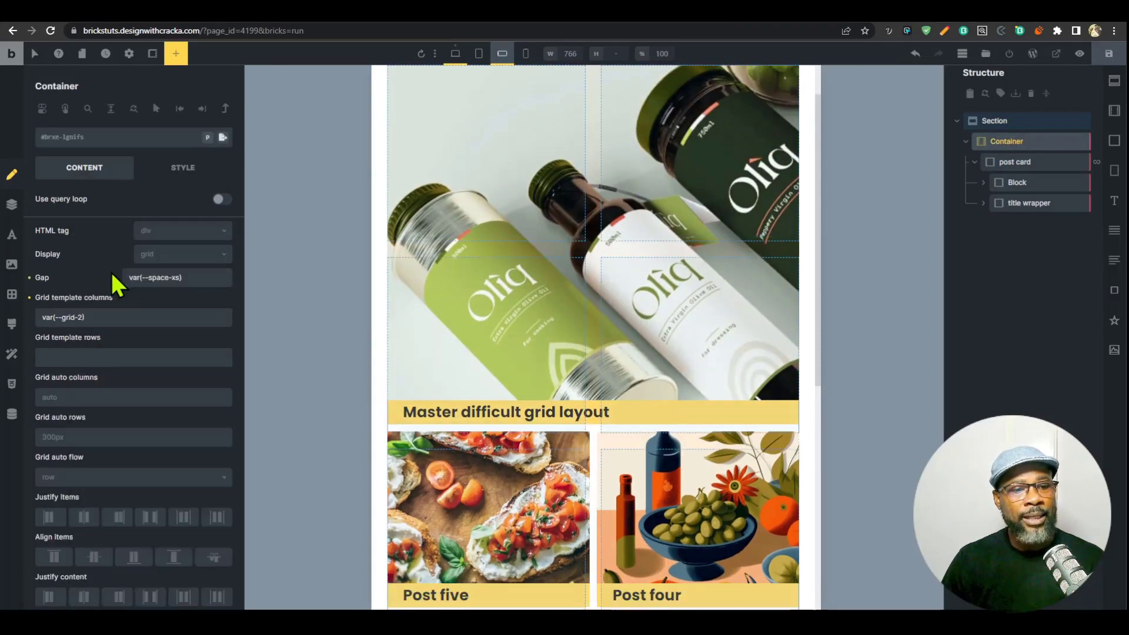
left_click(1112, 56)
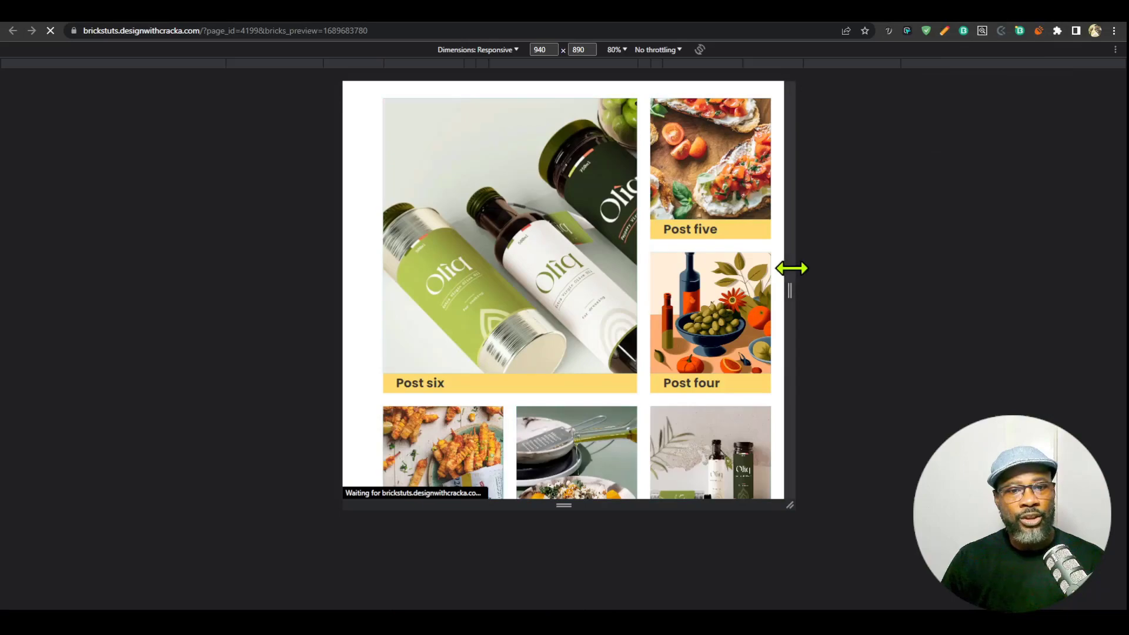
Widen the responsive preview to about 1663 px, leave device mode and review the full desktop post grid.
left_click_drag(792, 268, 959, 272)
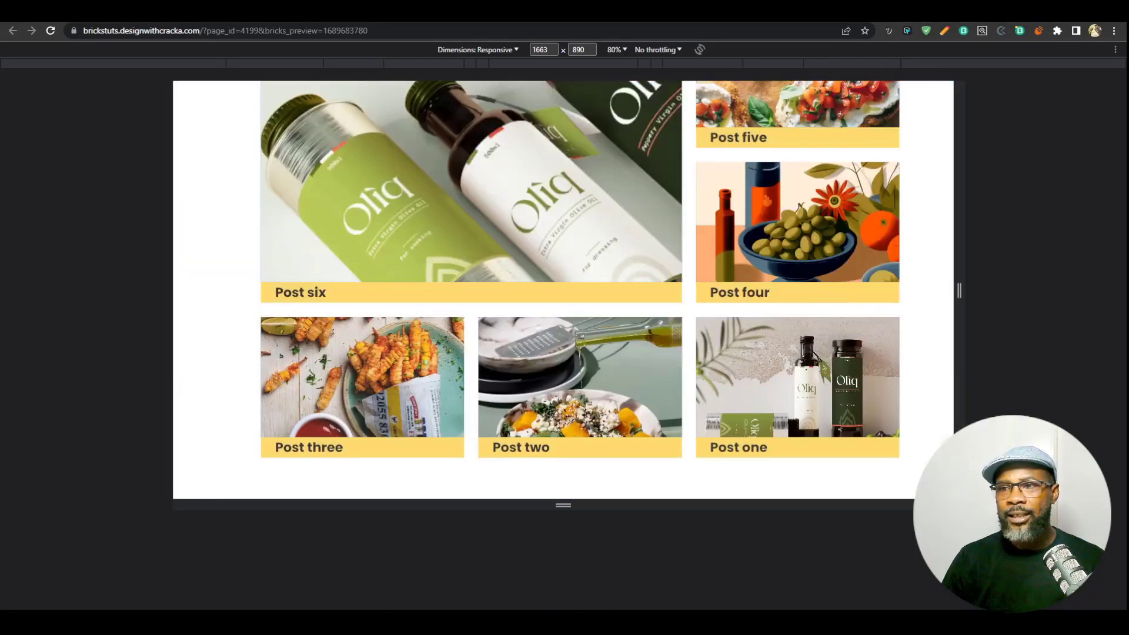
key("ctrl+shift+m")
scroll(846, 417, "up", 3)
scroll(845, 418, "down", 1)
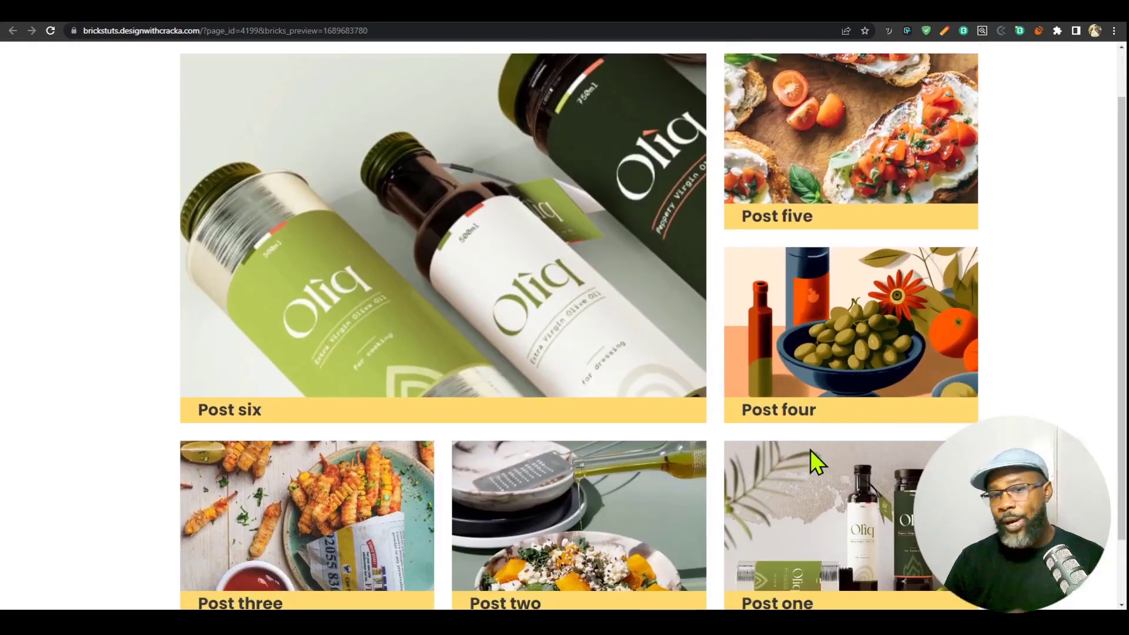
scroll(728, 282, "up", 1)
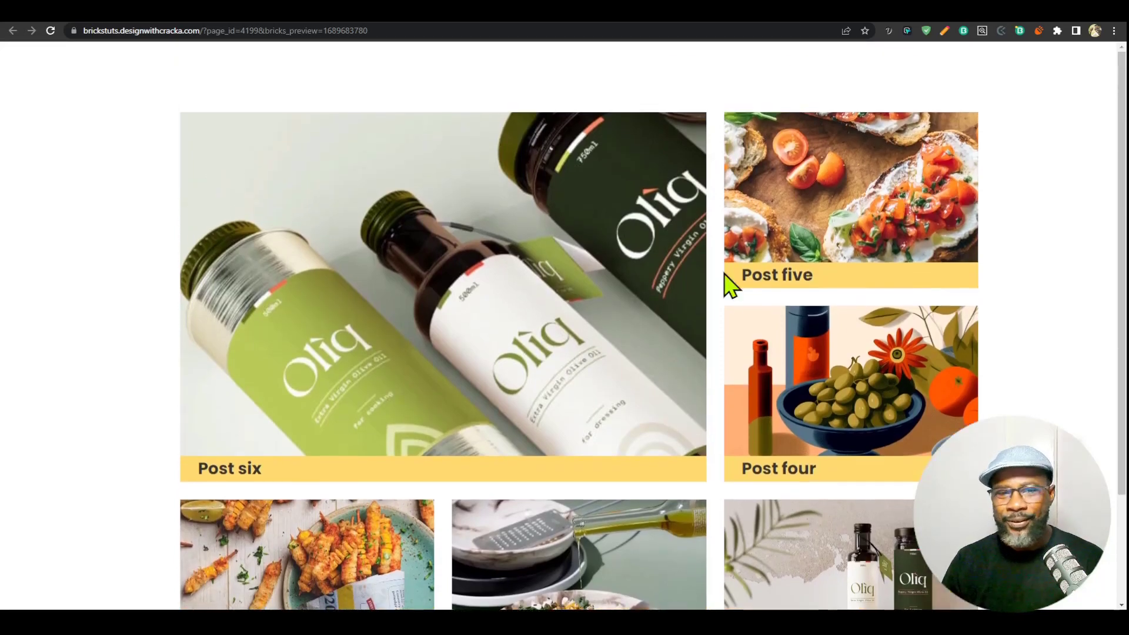
scroll(851, 447, "down", 2)
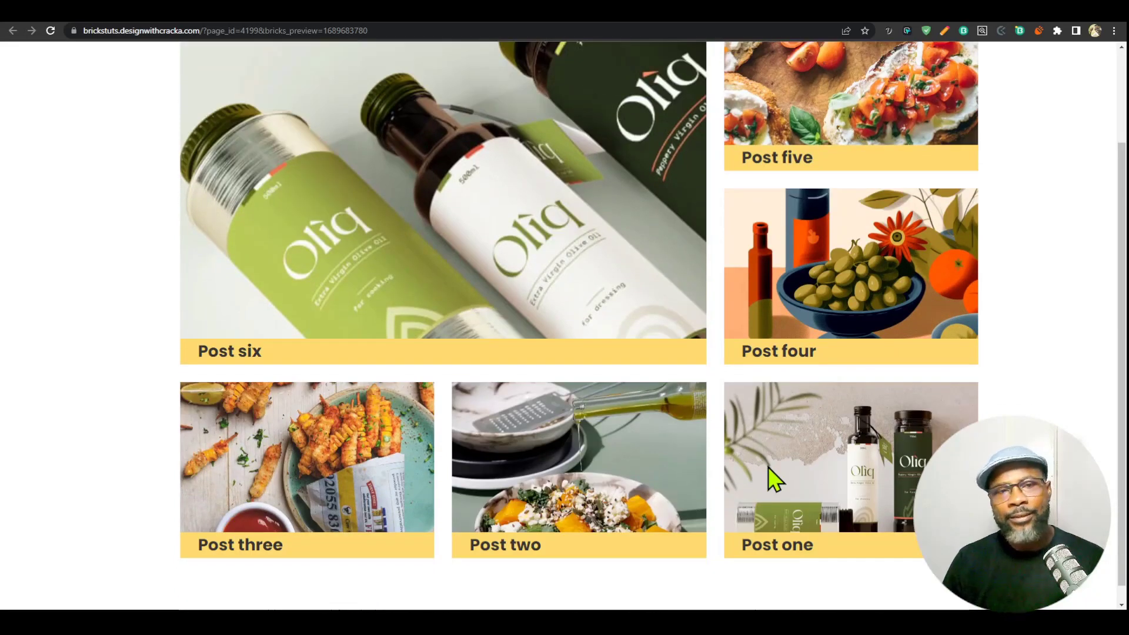
scroll(770, 450, "up", 2)
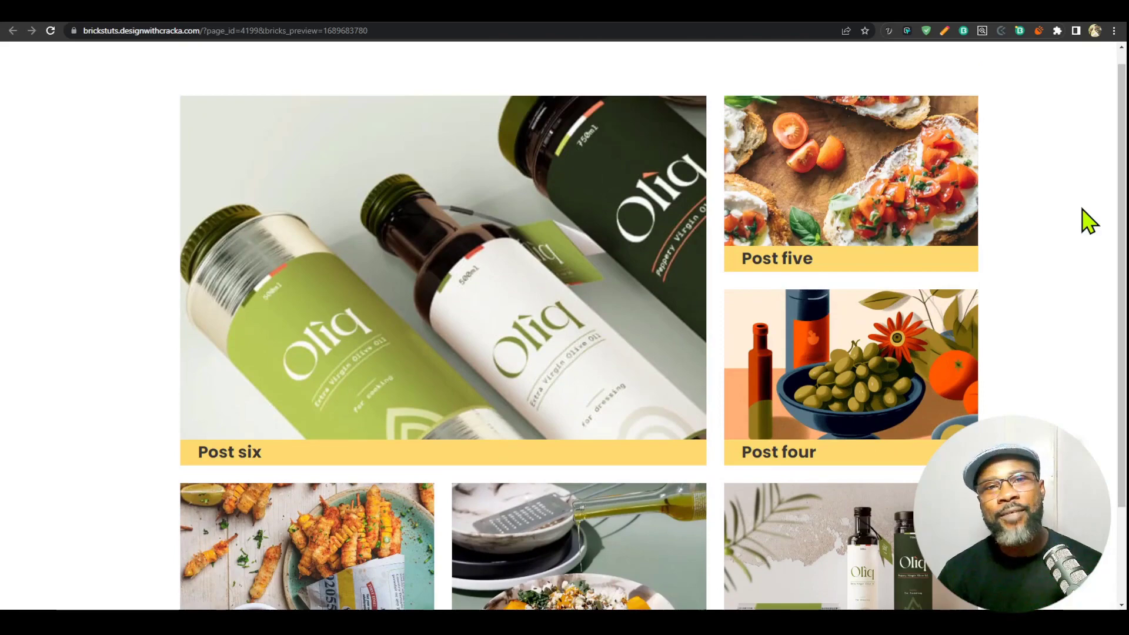